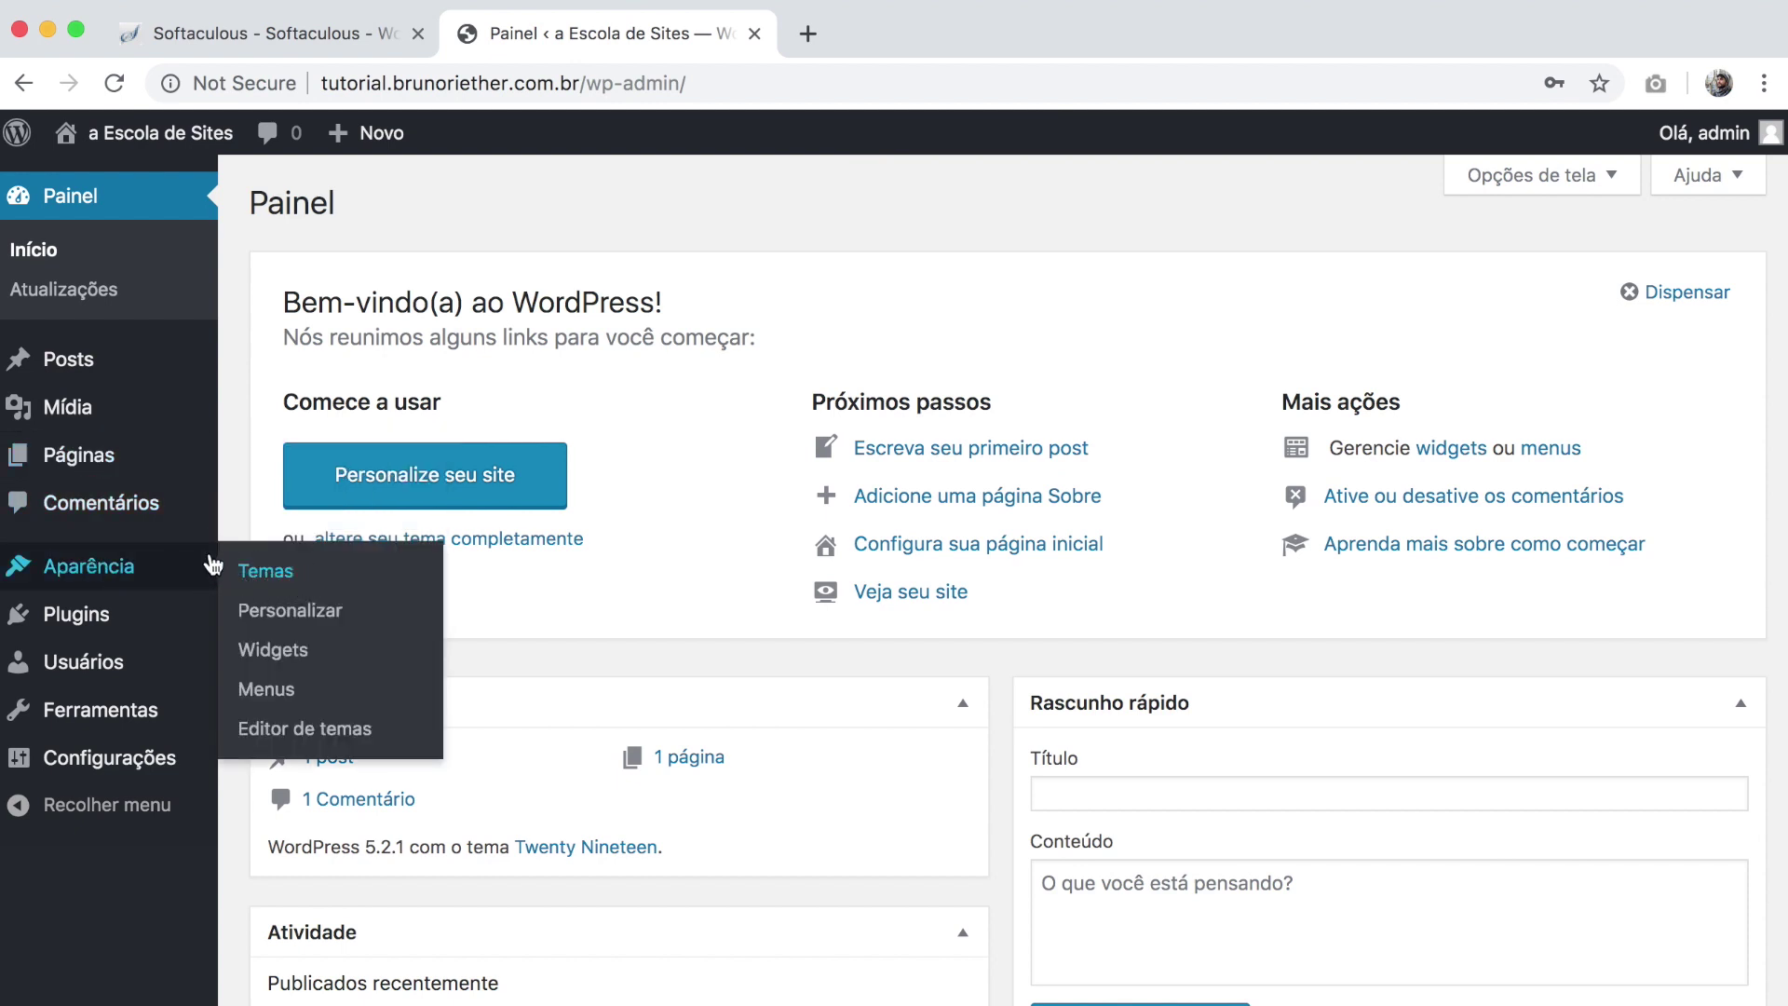
Step: Go to the site's themes and open the catalogue for adding a new theme
mouse_move(102, 633)
left_click(268, 580)
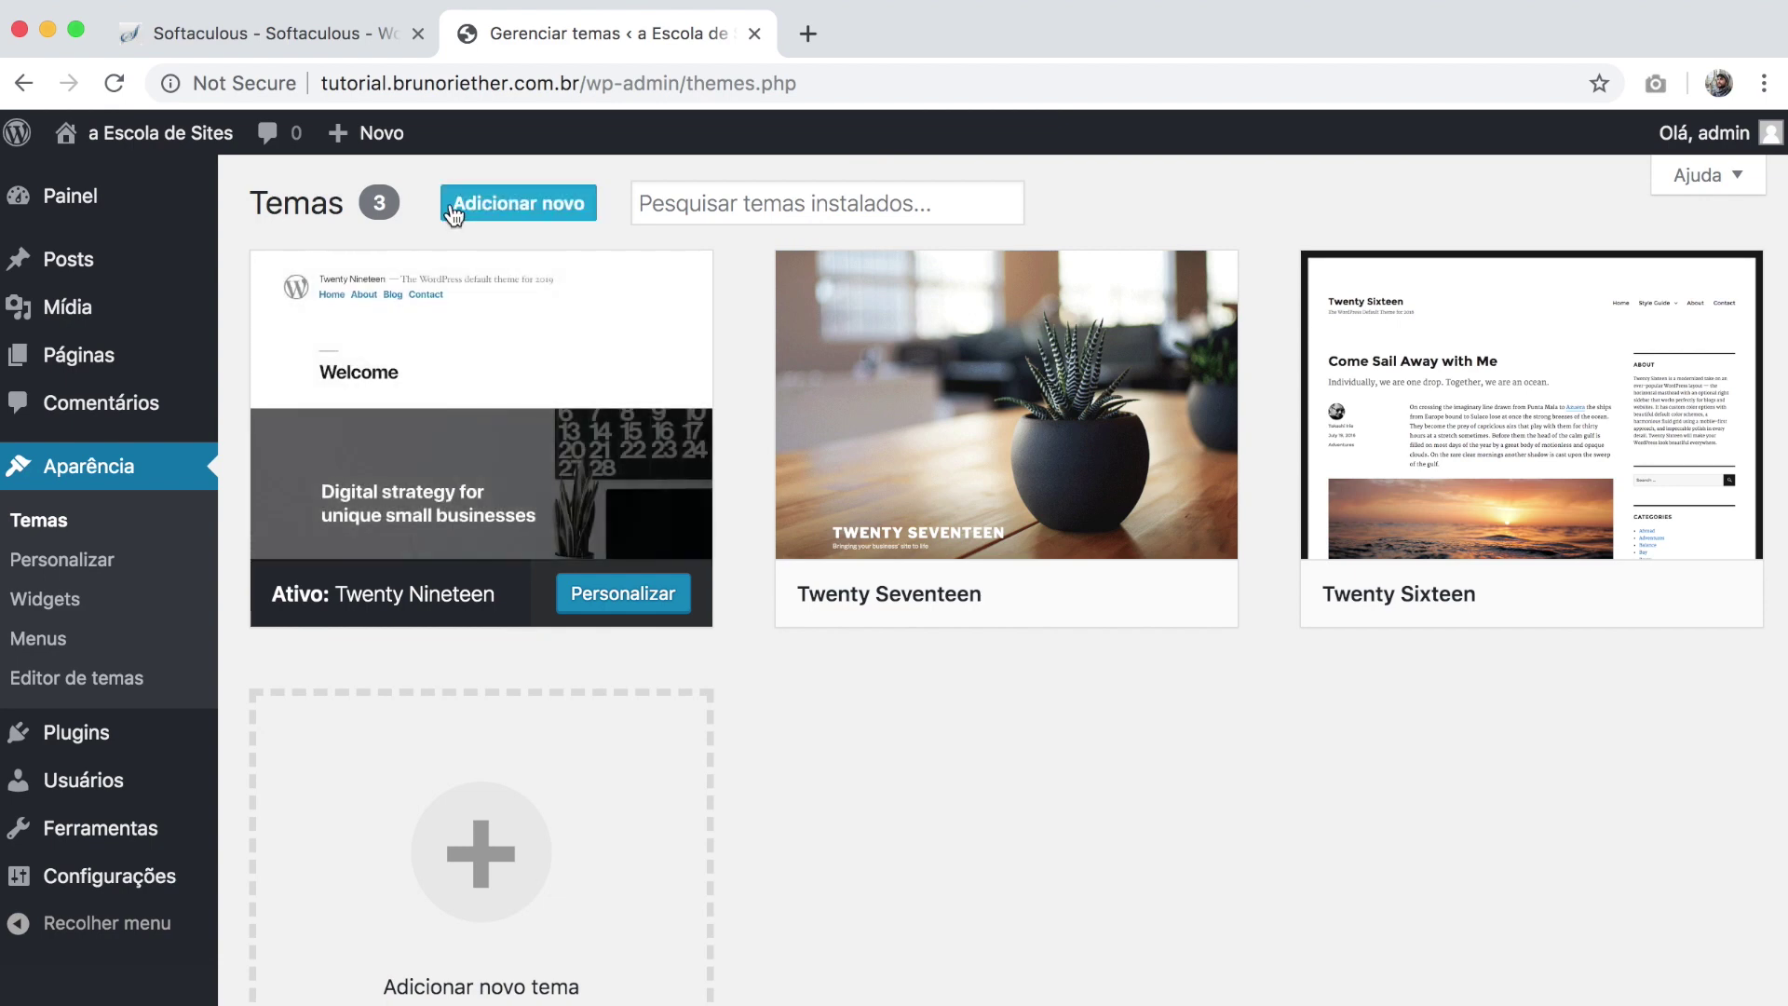
left_click(542, 217)
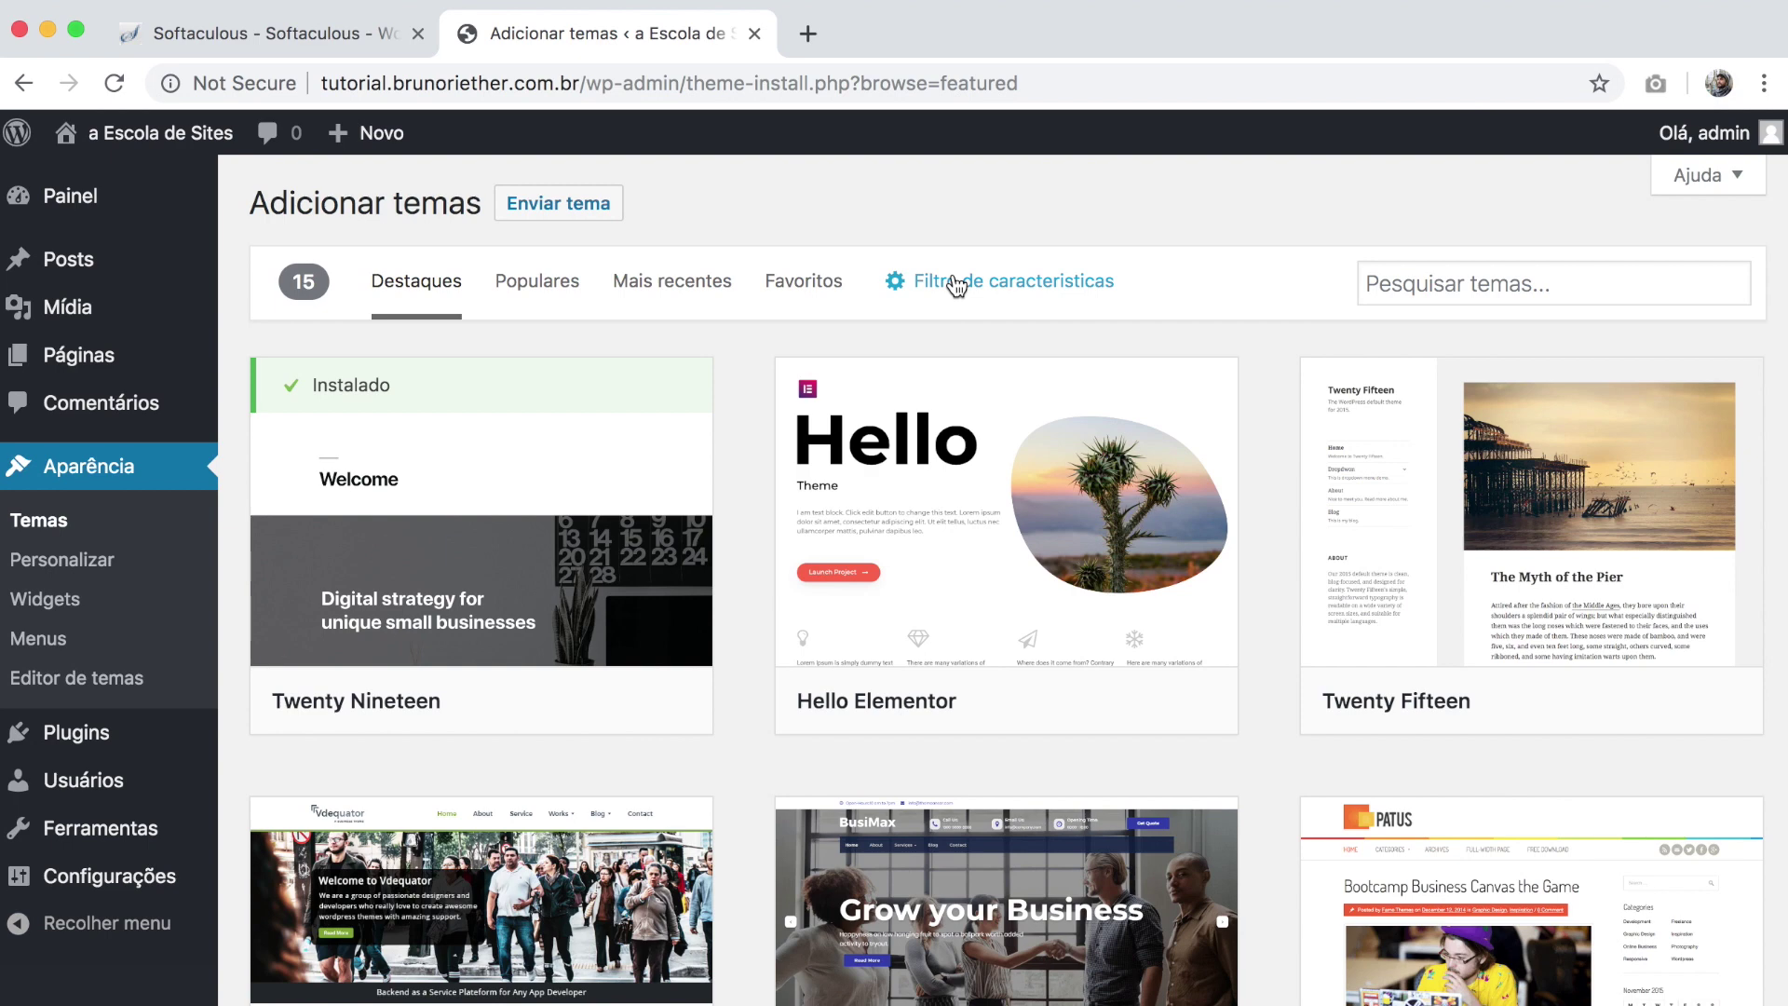
mouse_move(1142, 618)
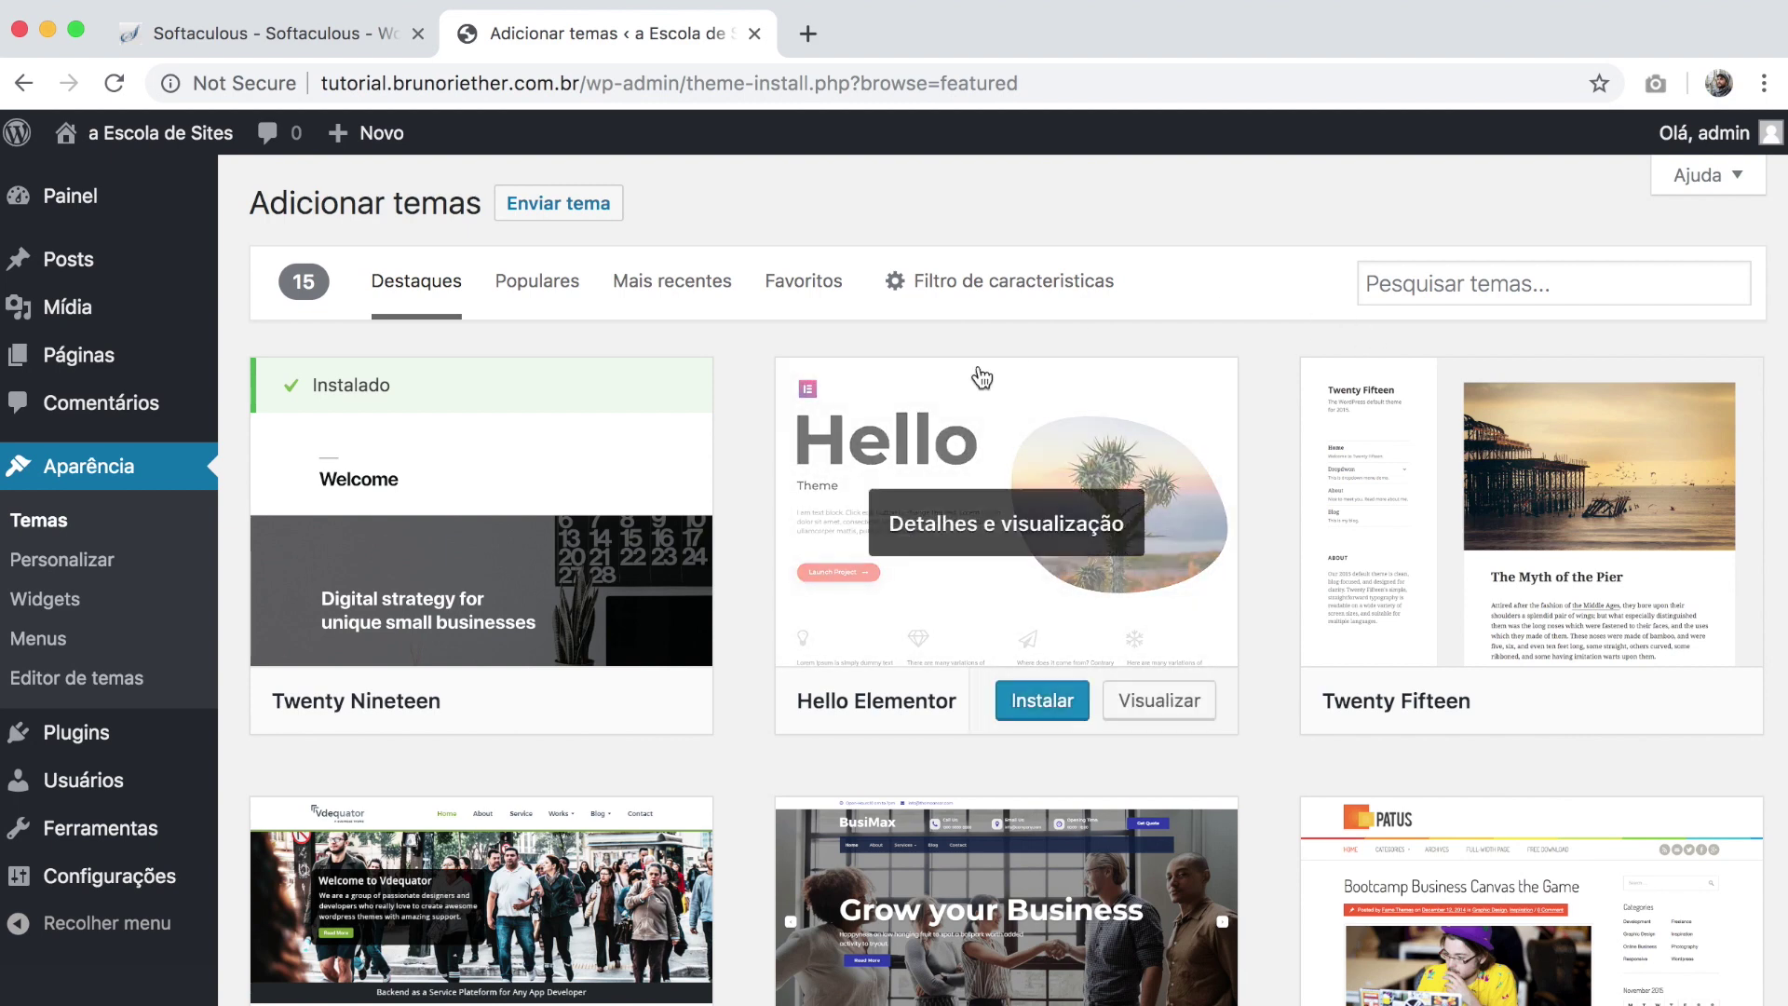
Step: Search the theme catalogue for "page builder framework" and view the details of the Page Builder Framework theme
left_click(1367, 282)
type("page builder framework")
left_click_drag(1367, 282, 1632, 275)
left_click(1301, 253)
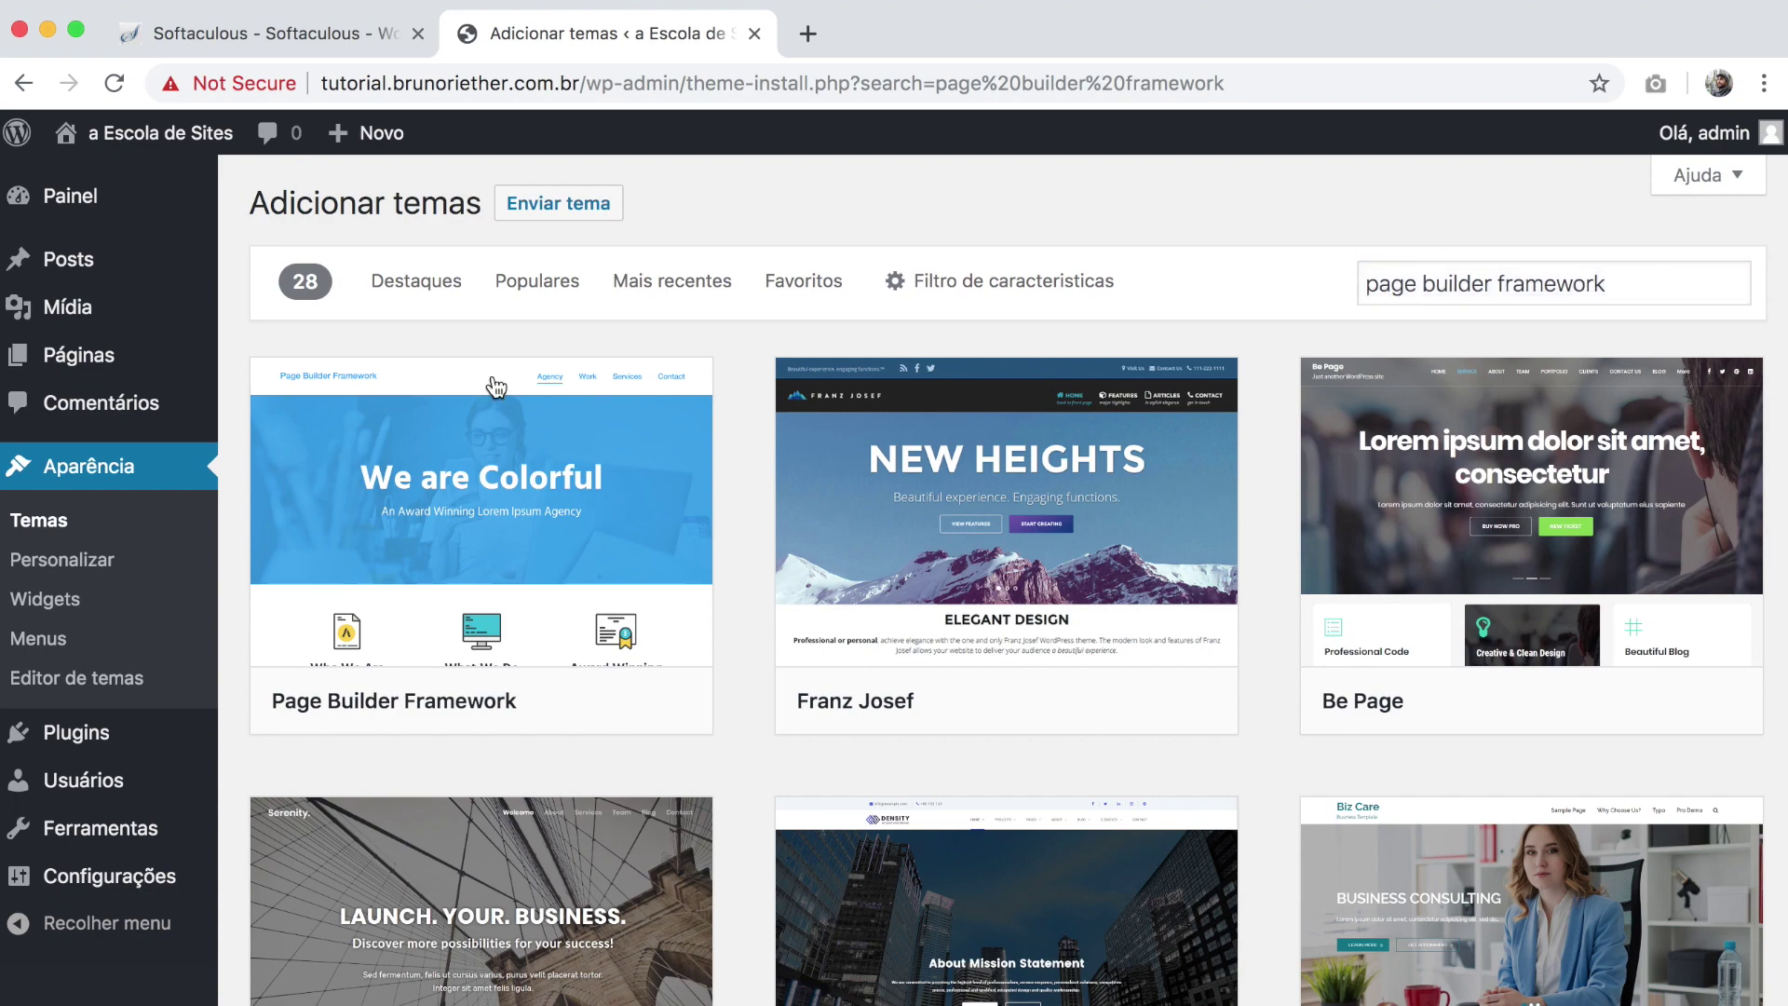
left_click(522, 575)
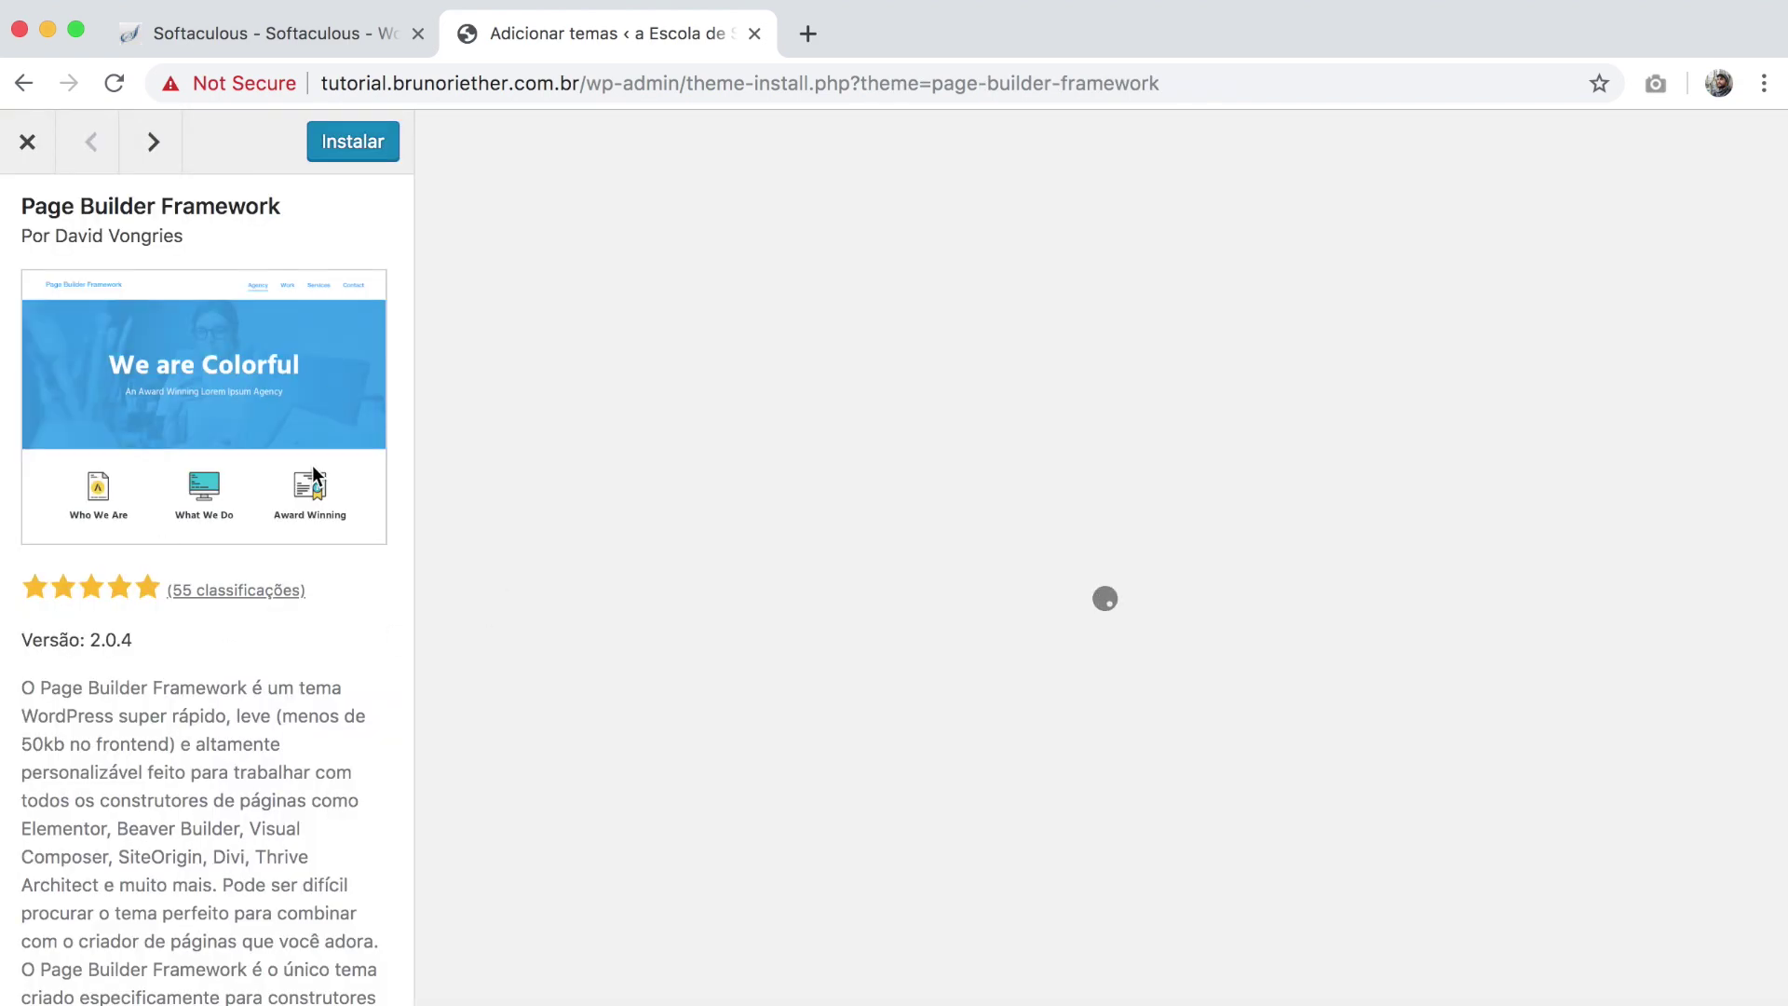
key("Escape")
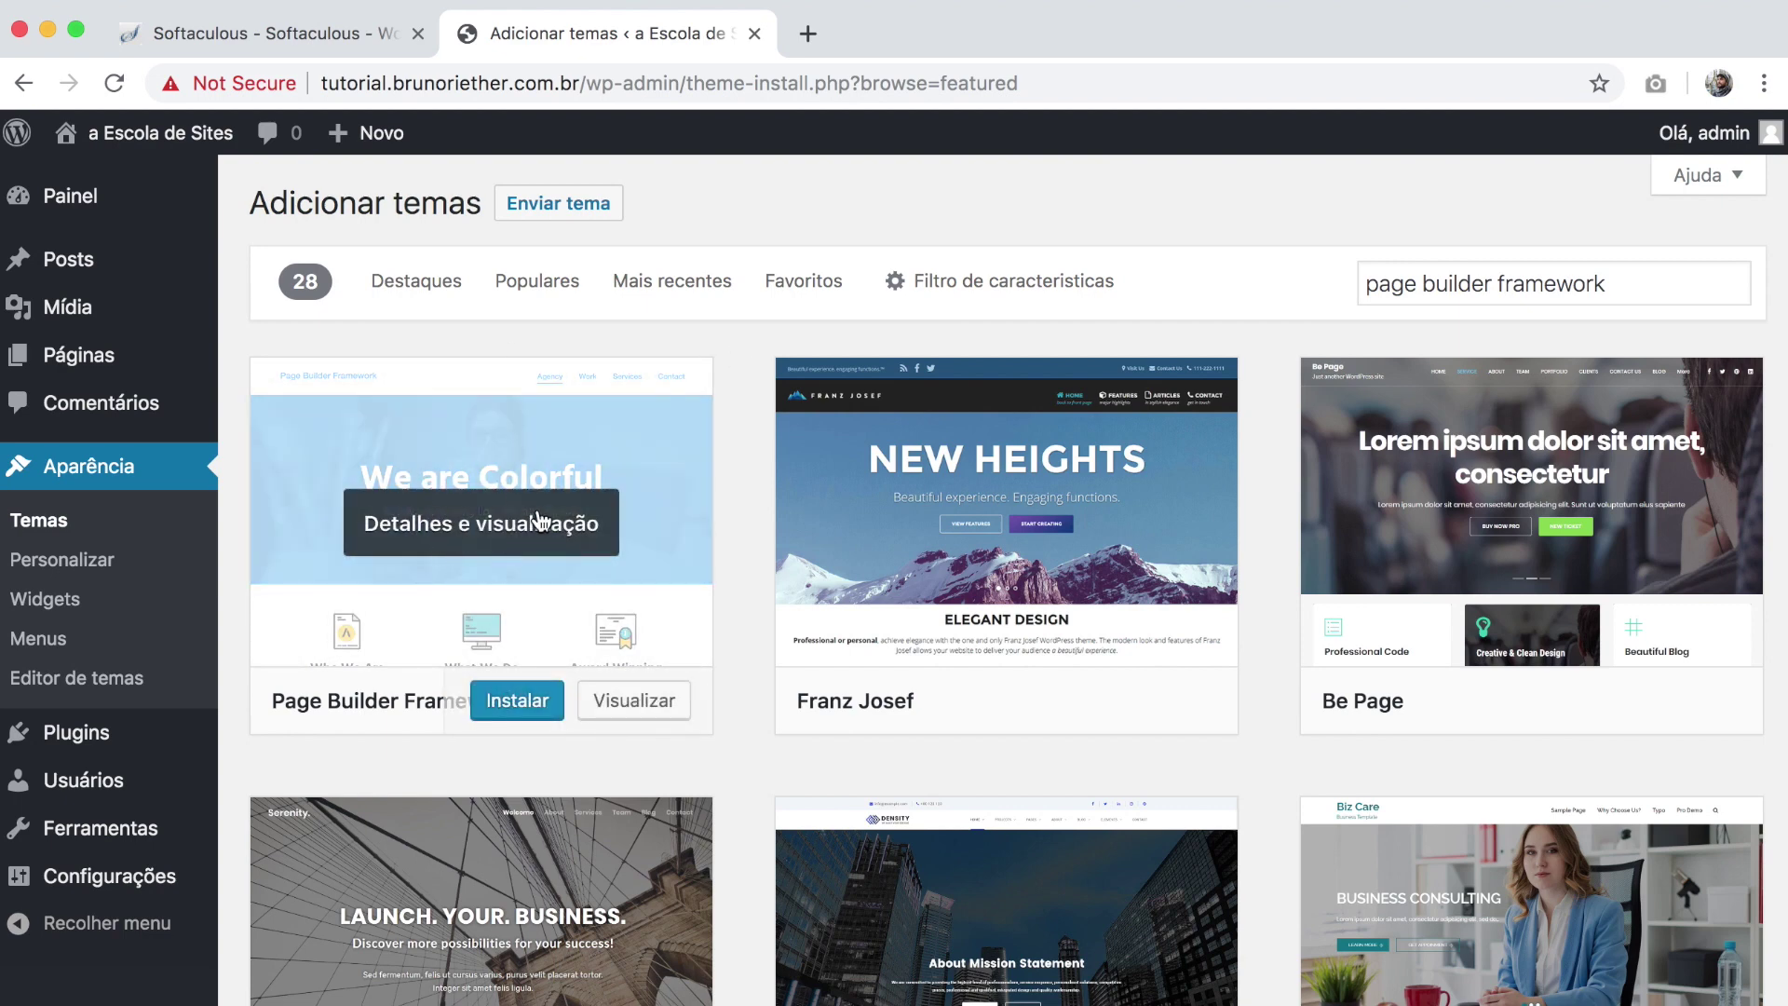
Step: Search the theme catalogue for "hello", and install and activate the Hello Elementor theme
triple_click(1632, 283)
type("hello")
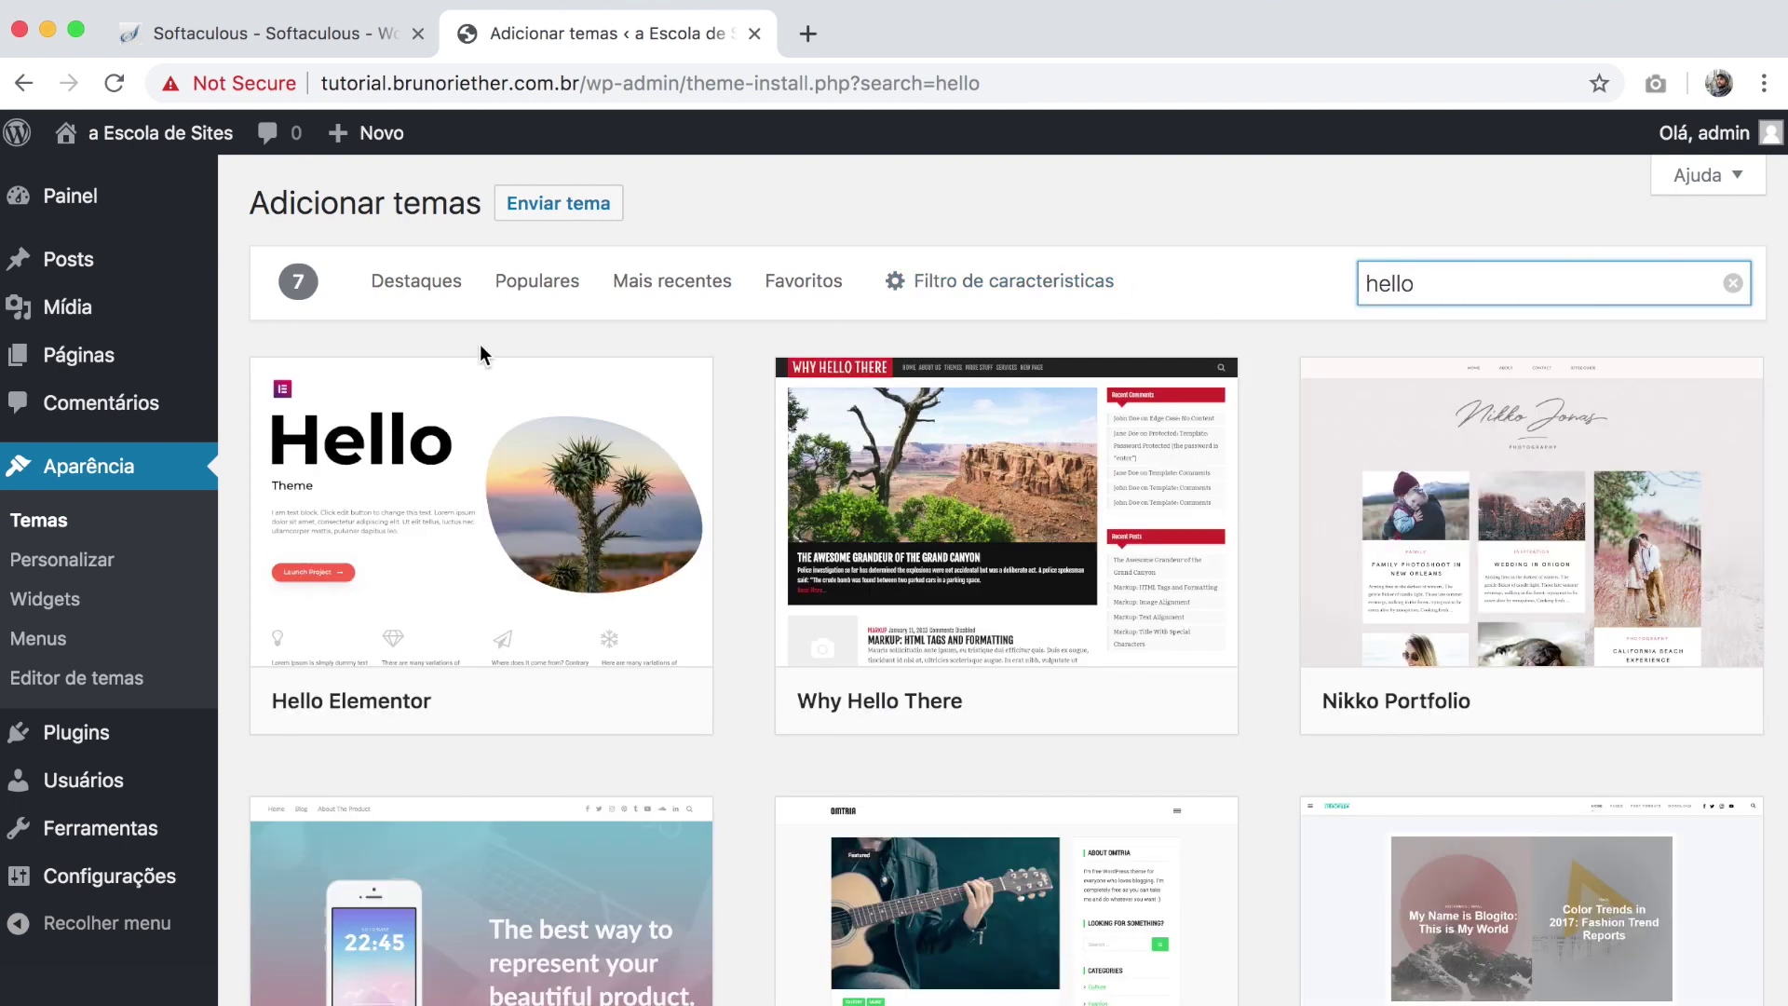
mouse_move(487, 416)
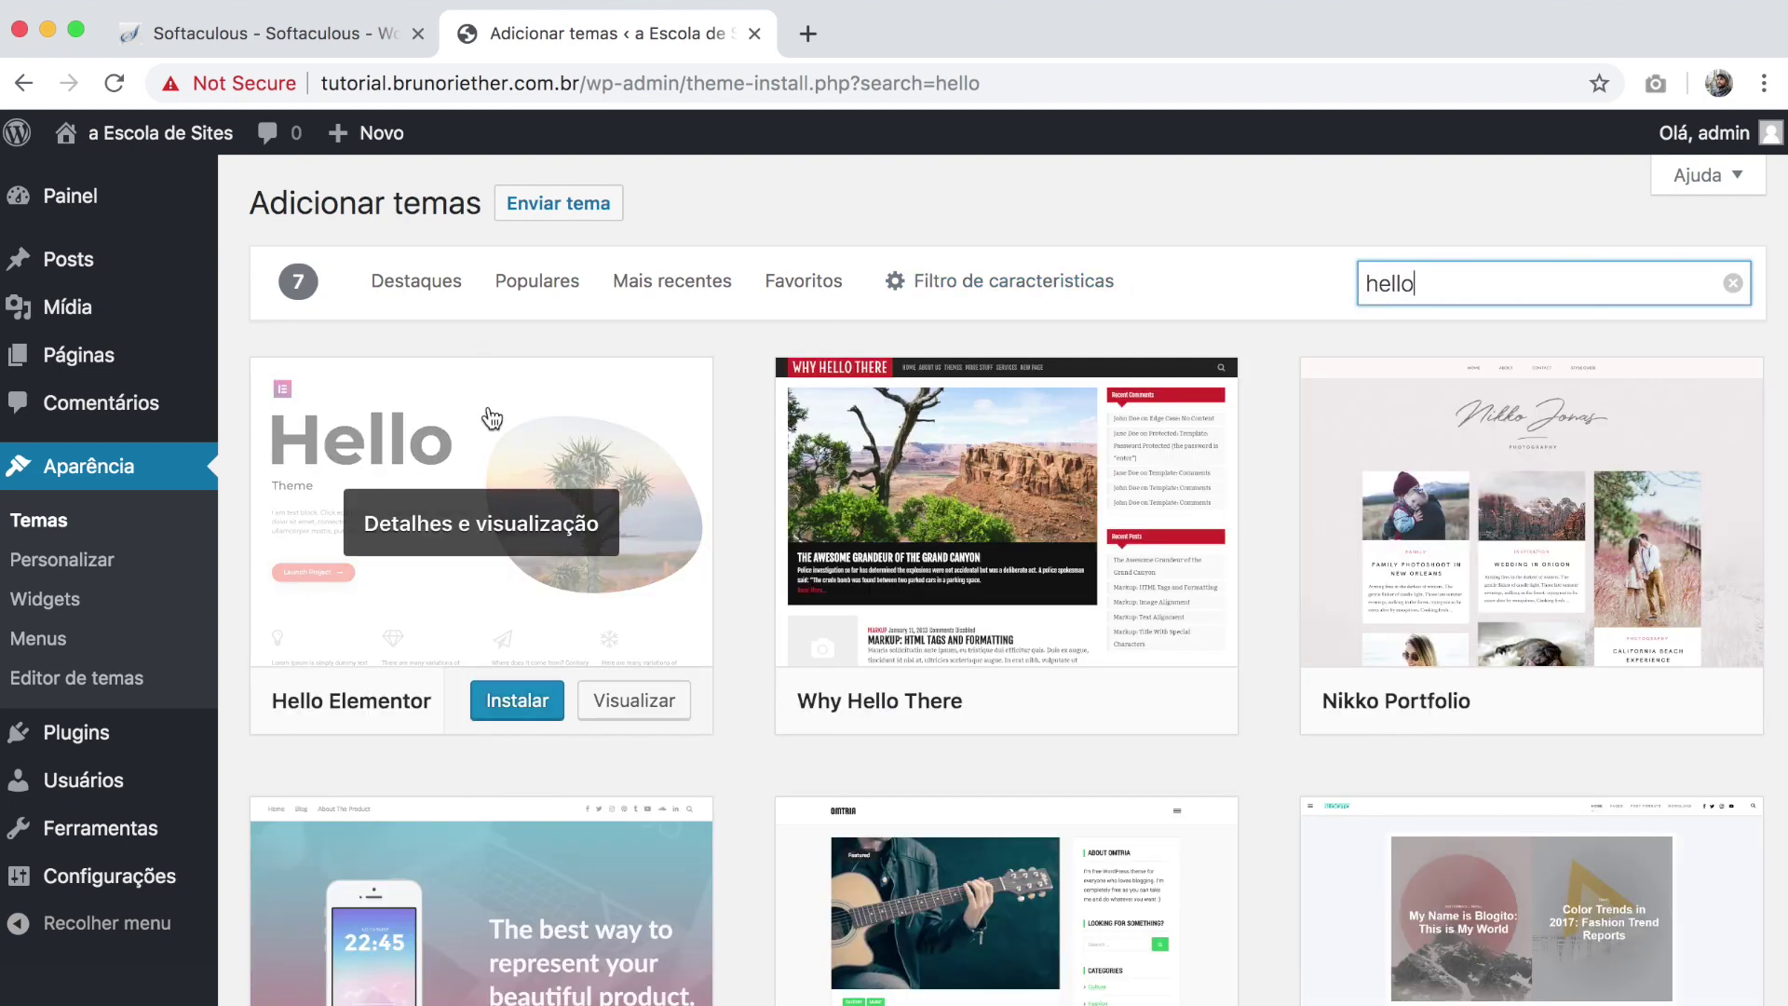
left_click(533, 715)
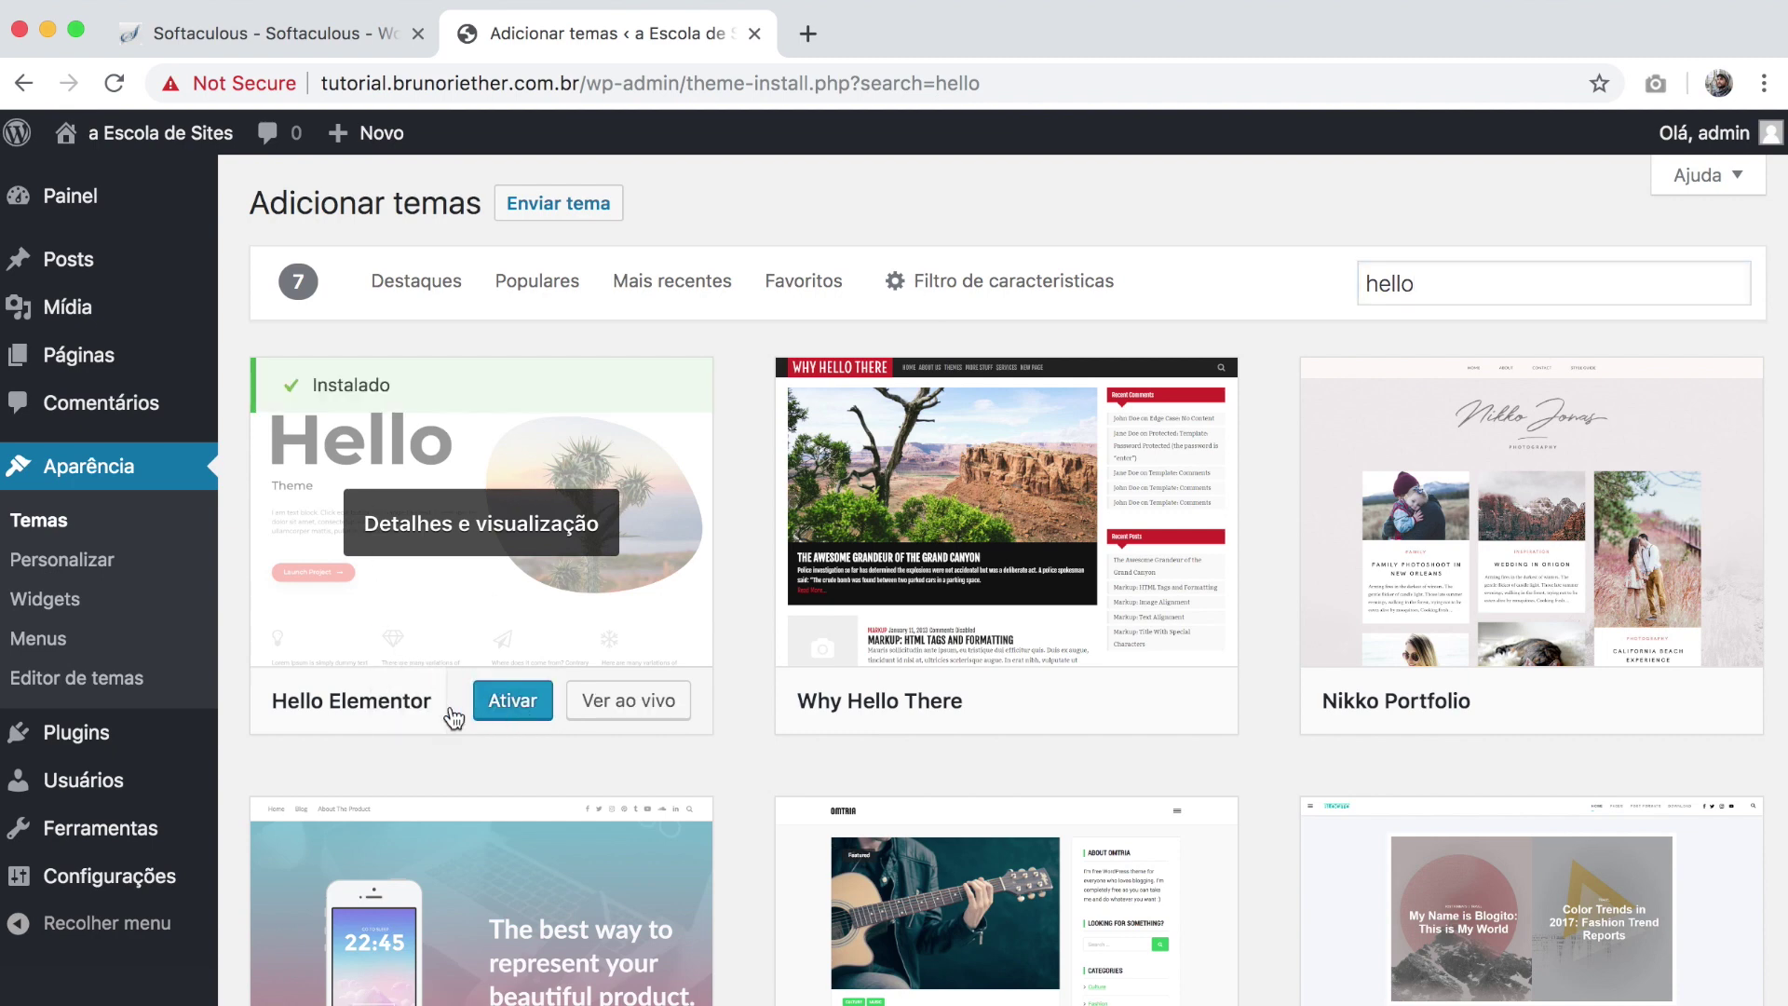
left_click(521, 713)
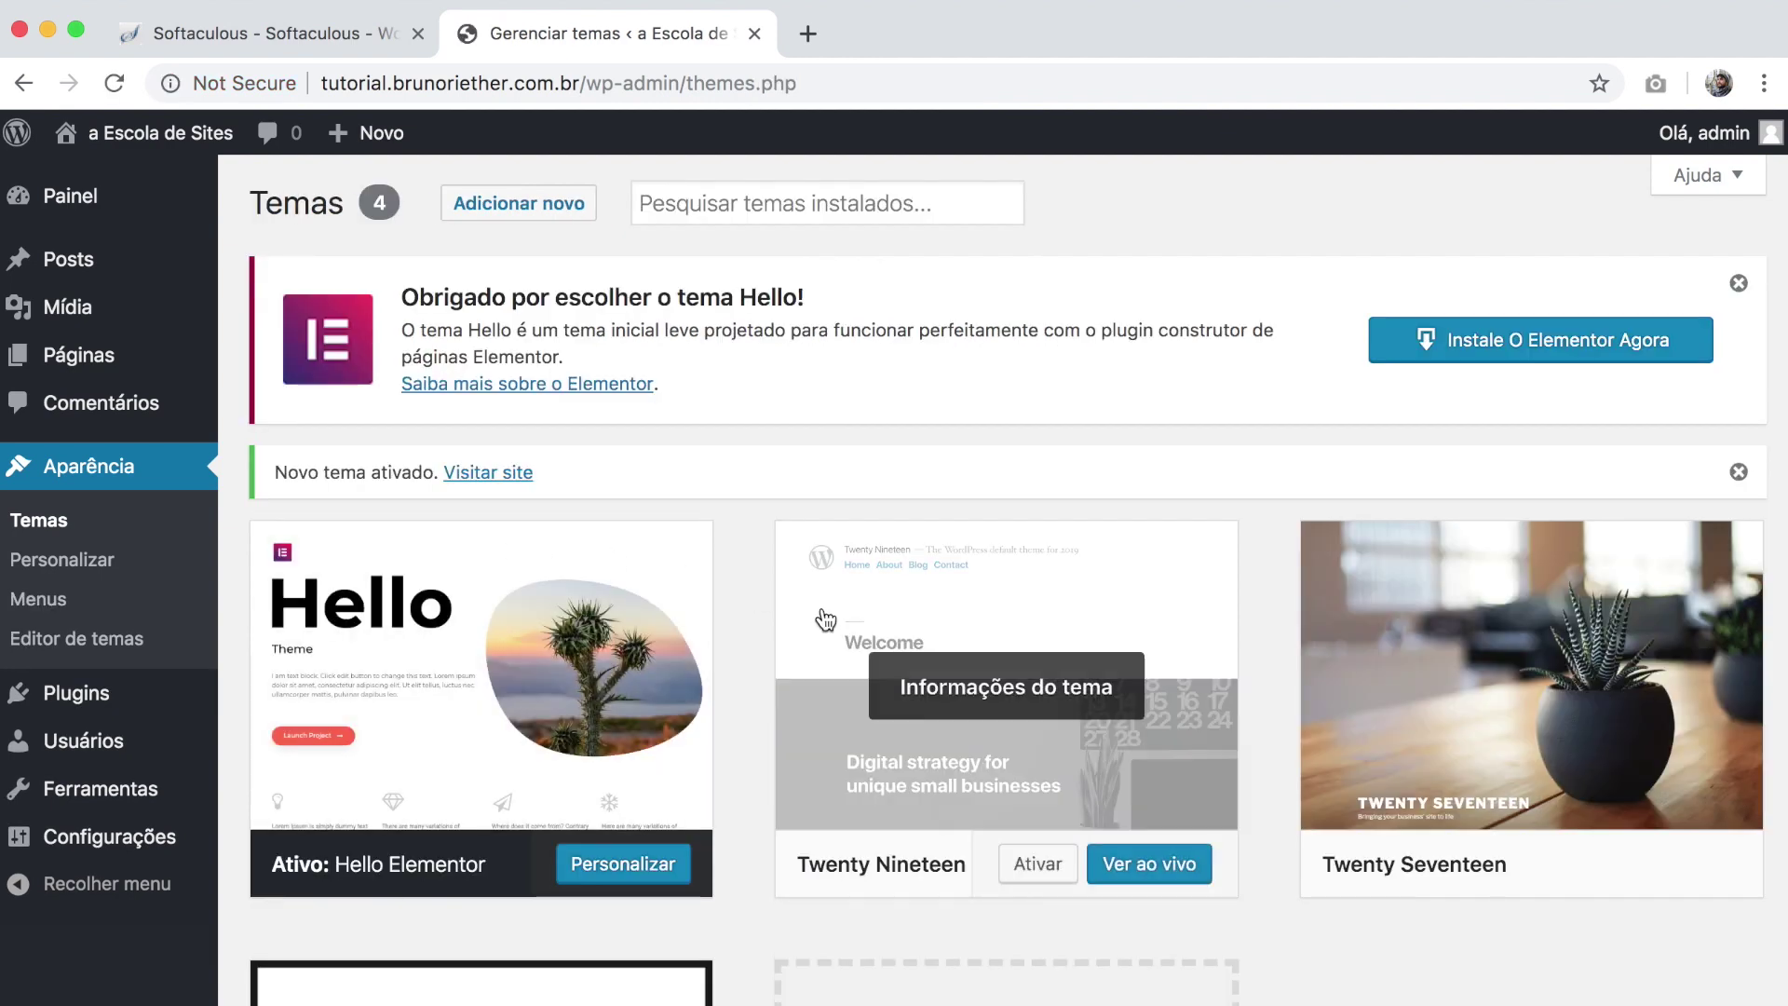
Step: Delete the unused Twenty Nineteen, Twenty Seventeen and Twenty Sixteen themes
left_click(1178, 677)
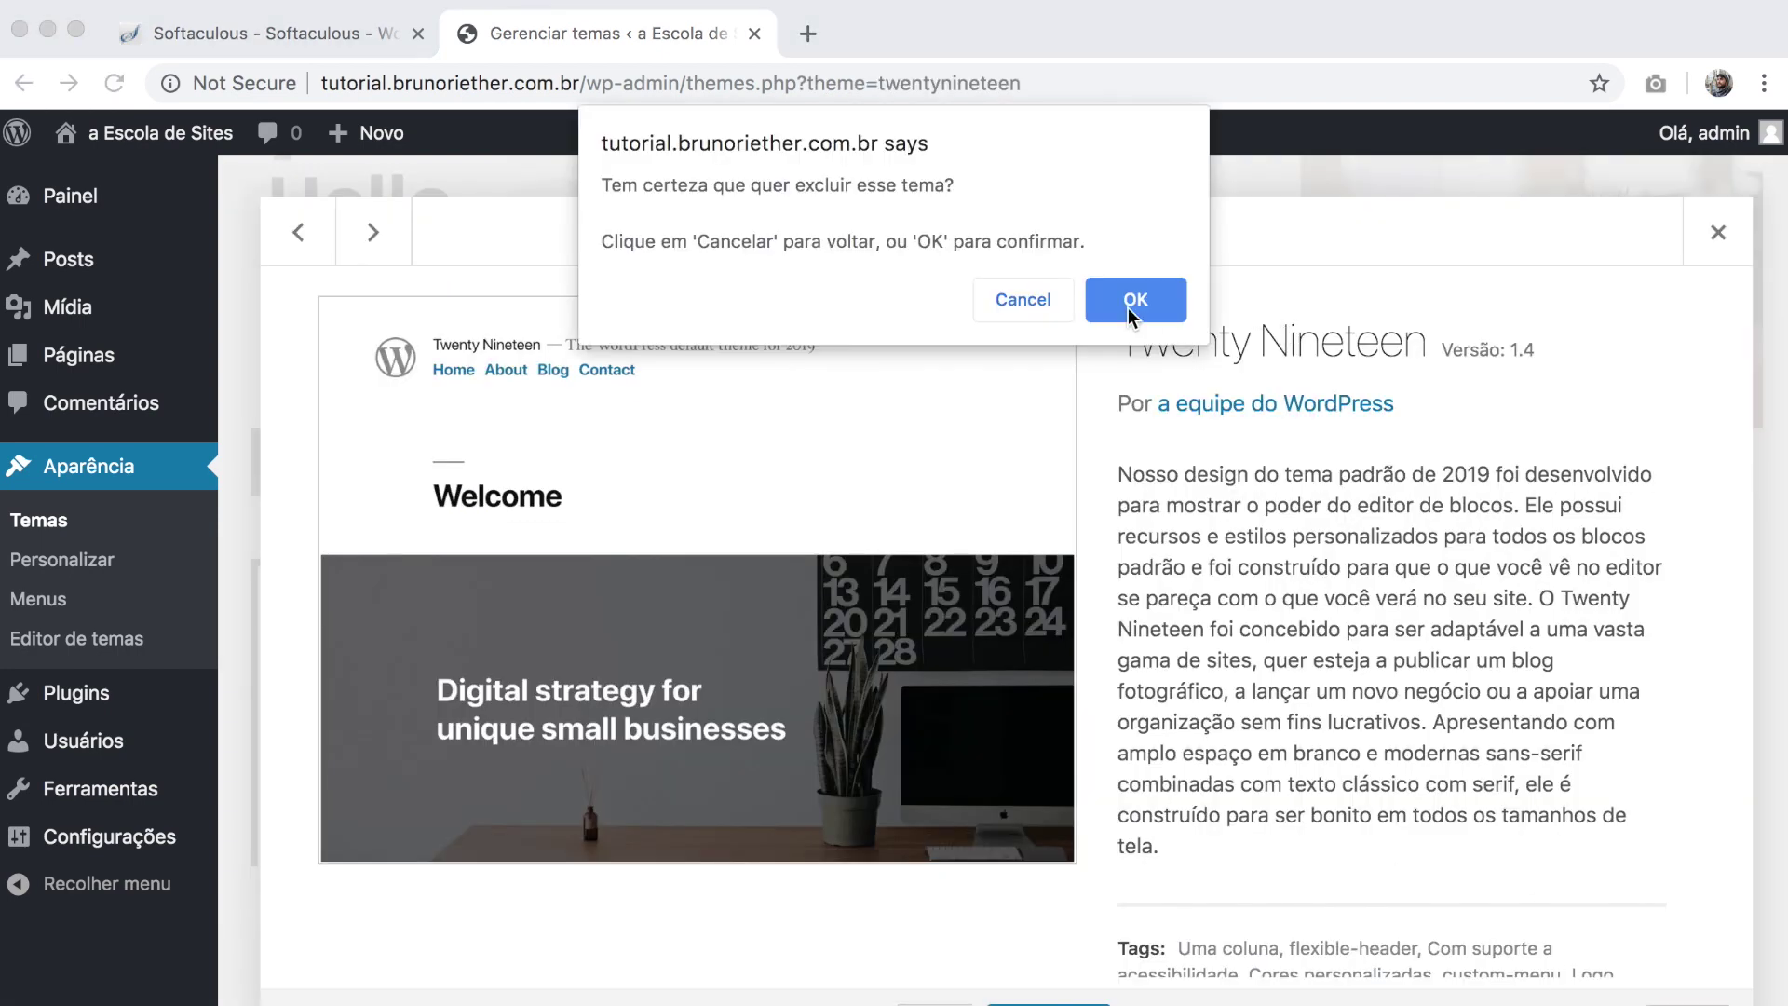
left_click(1133, 300)
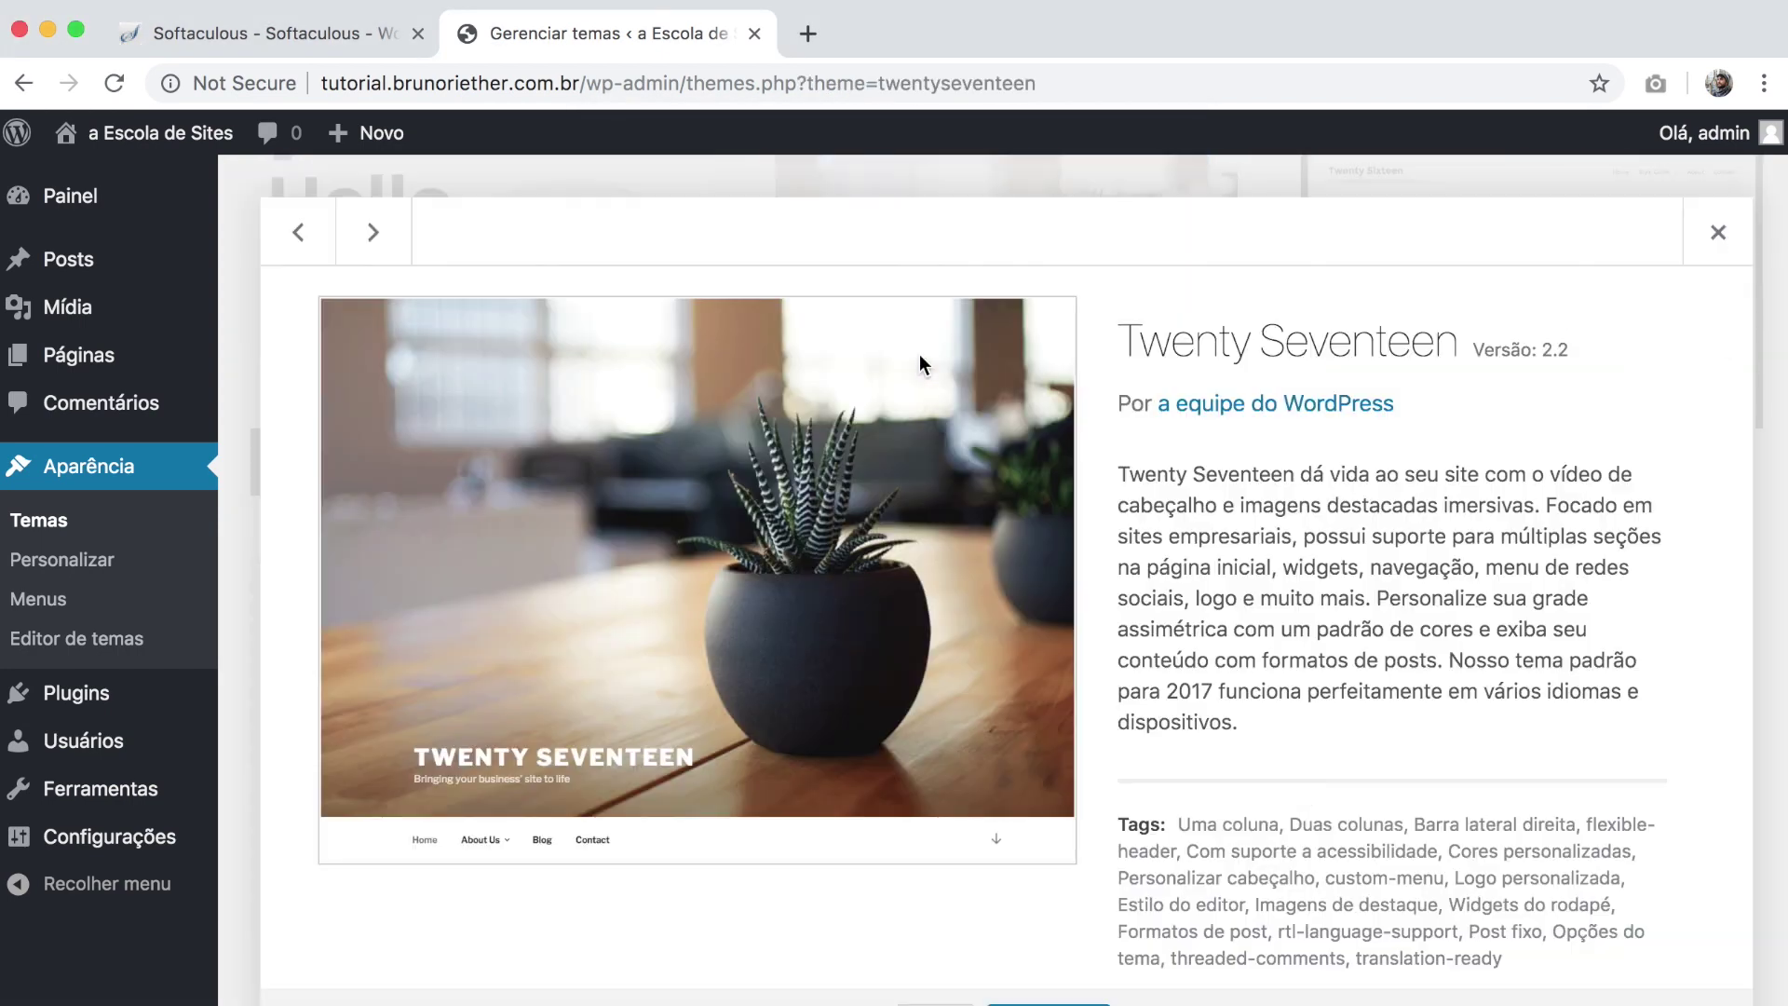
left_click(1667, 1003)
left_click(1130, 299)
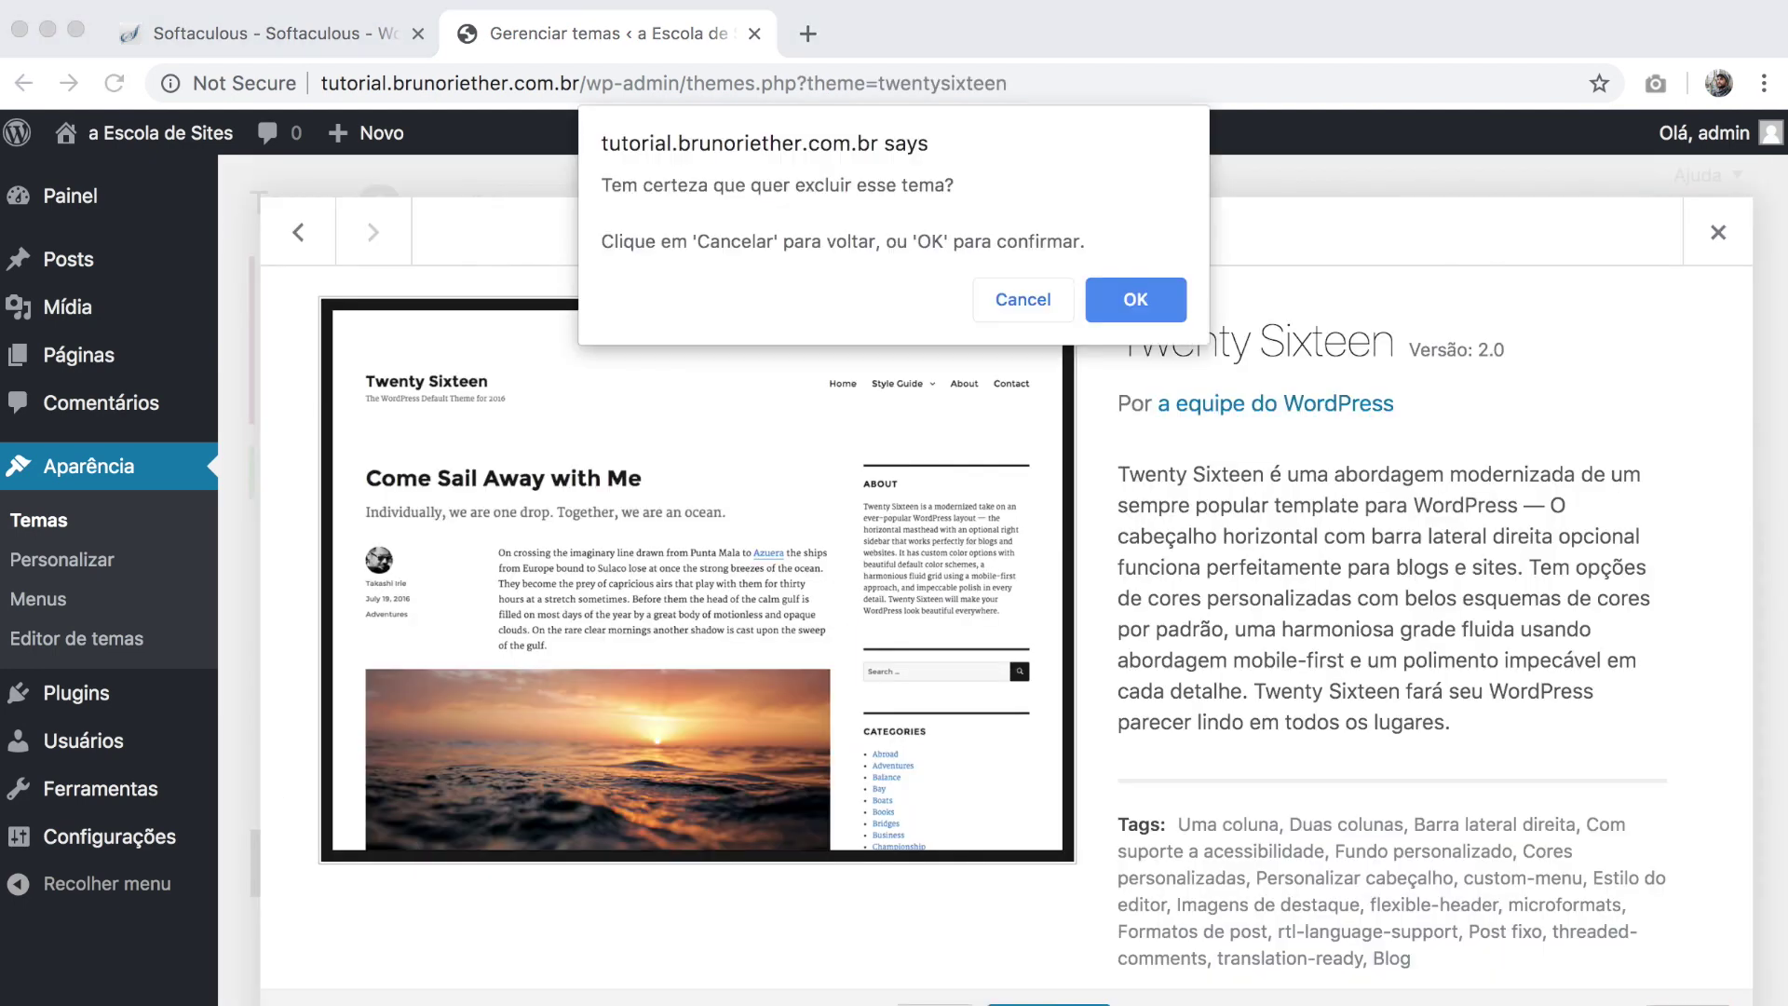
left_click(1136, 300)
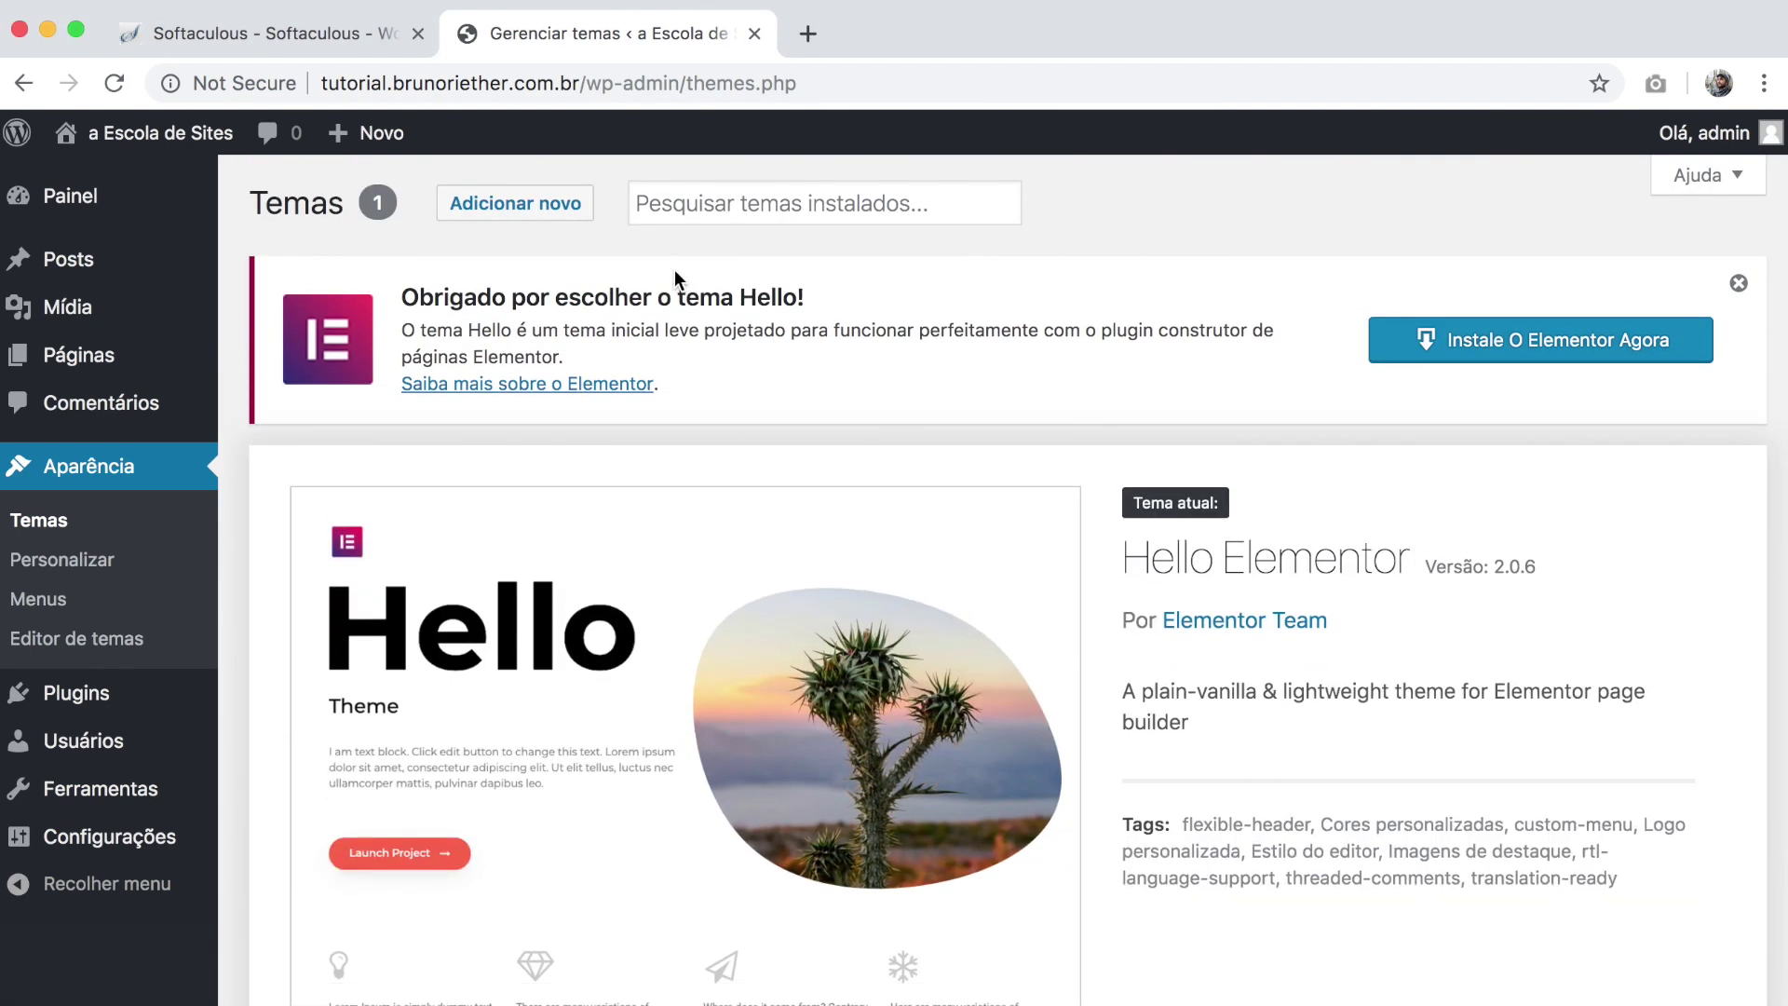
left_click_drag(682, 298, 794, 300)
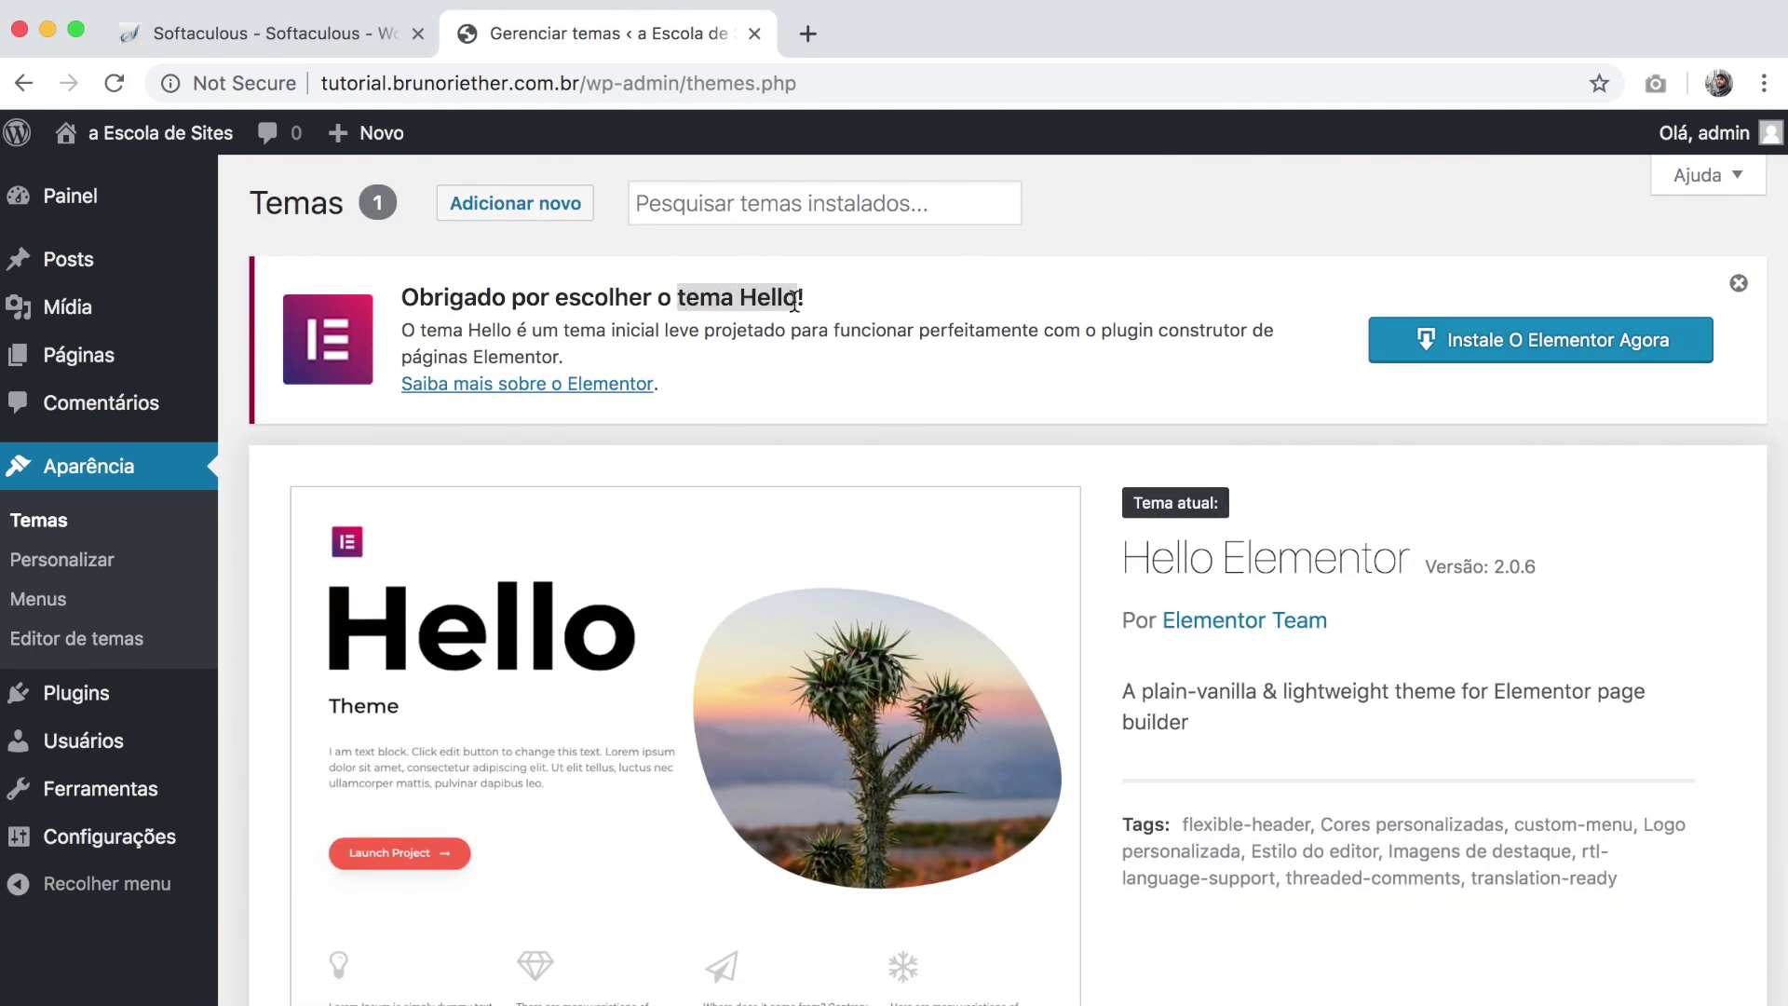
left_click(868, 324)
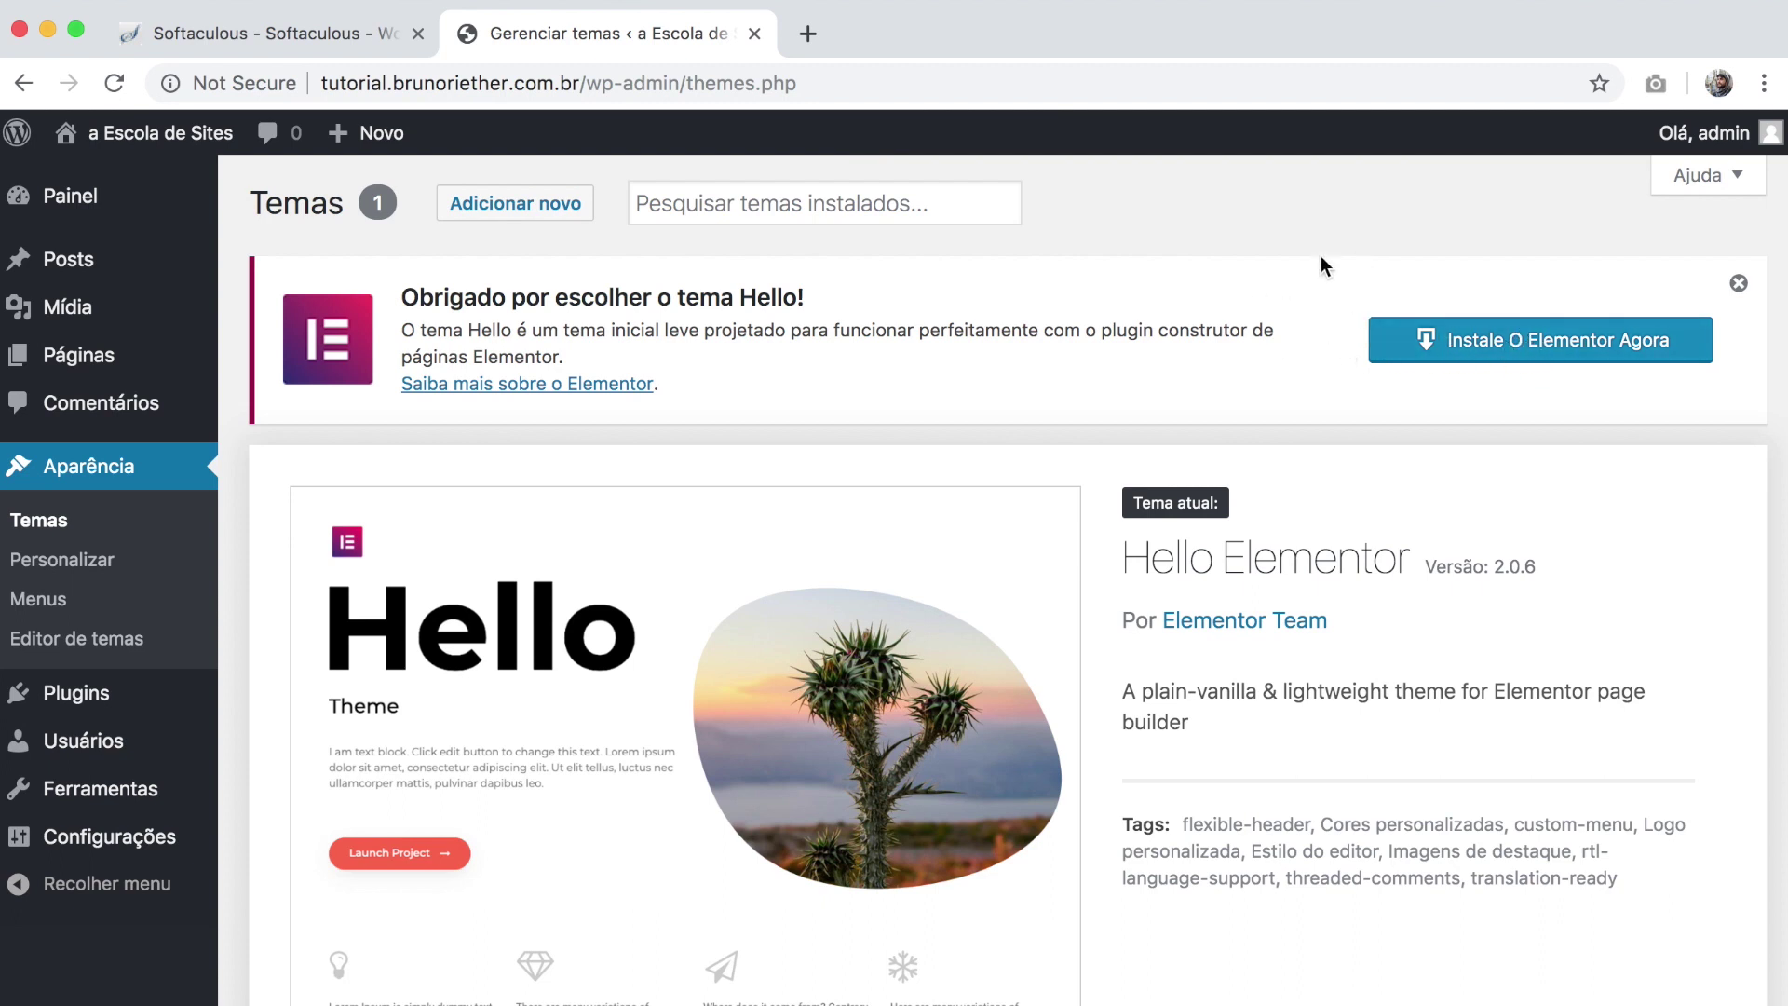
Step: Search the plugins available to add for "elementor" and install Elementor Page Builder
mouse_move(104, 700)
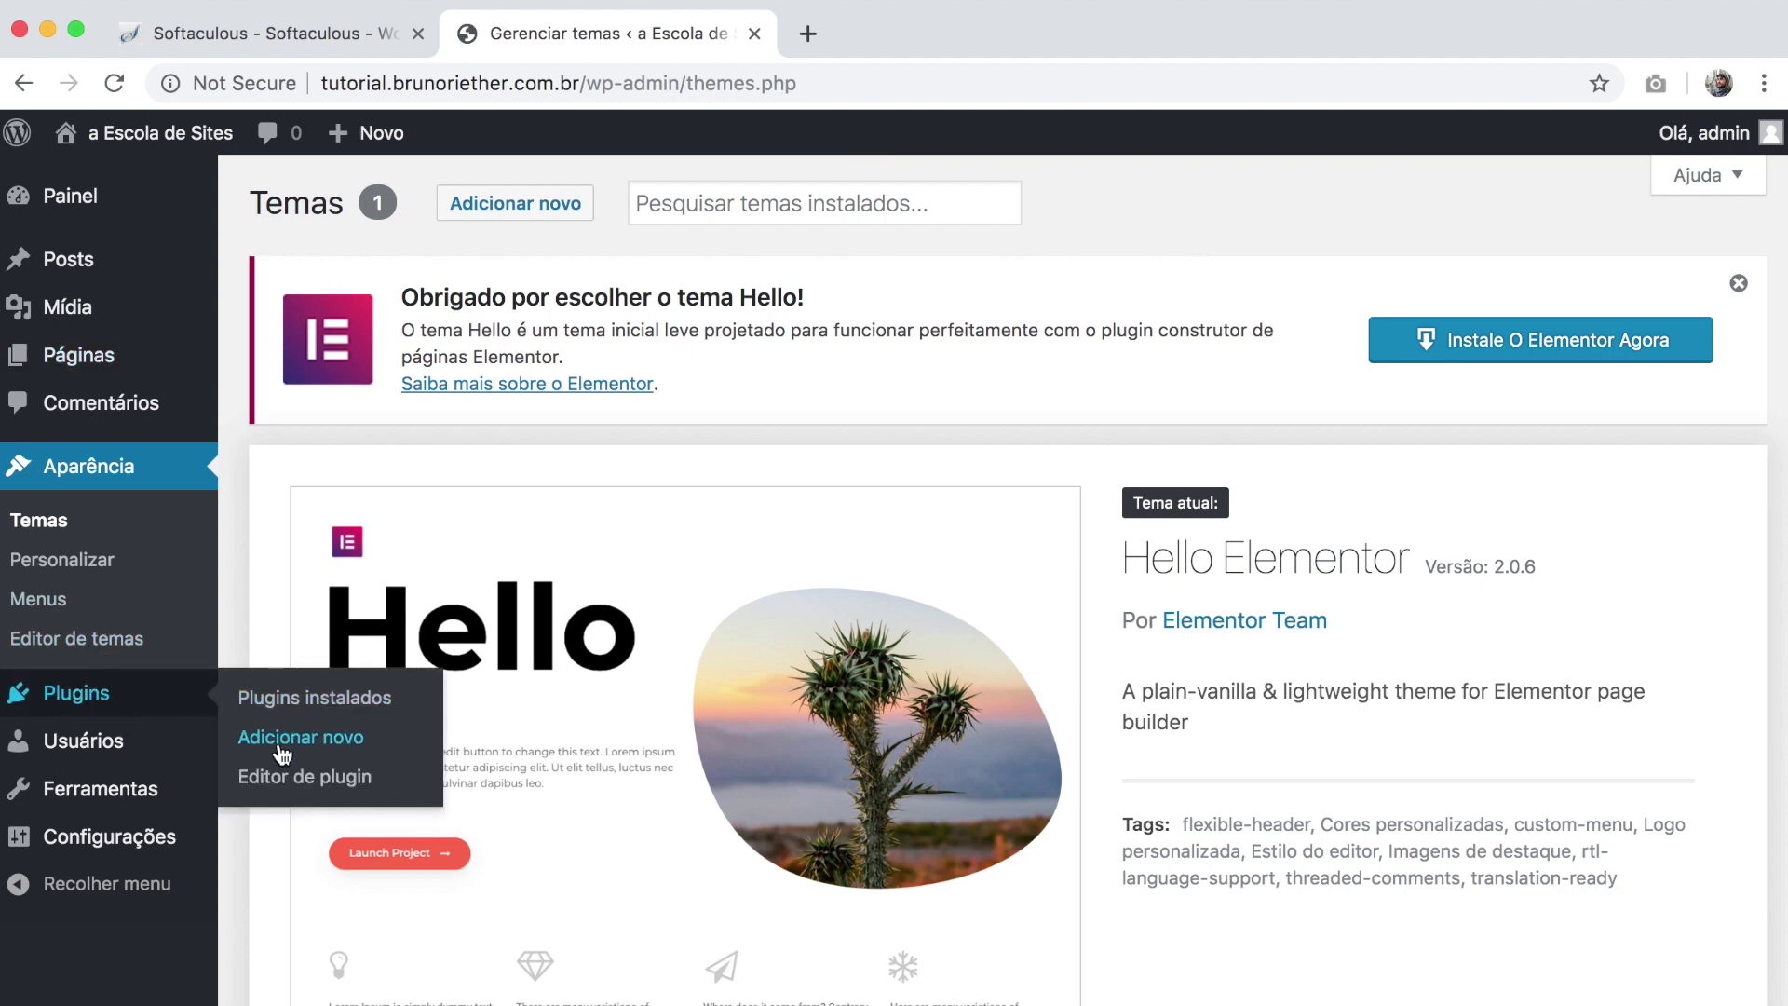
left_click(366, 749)
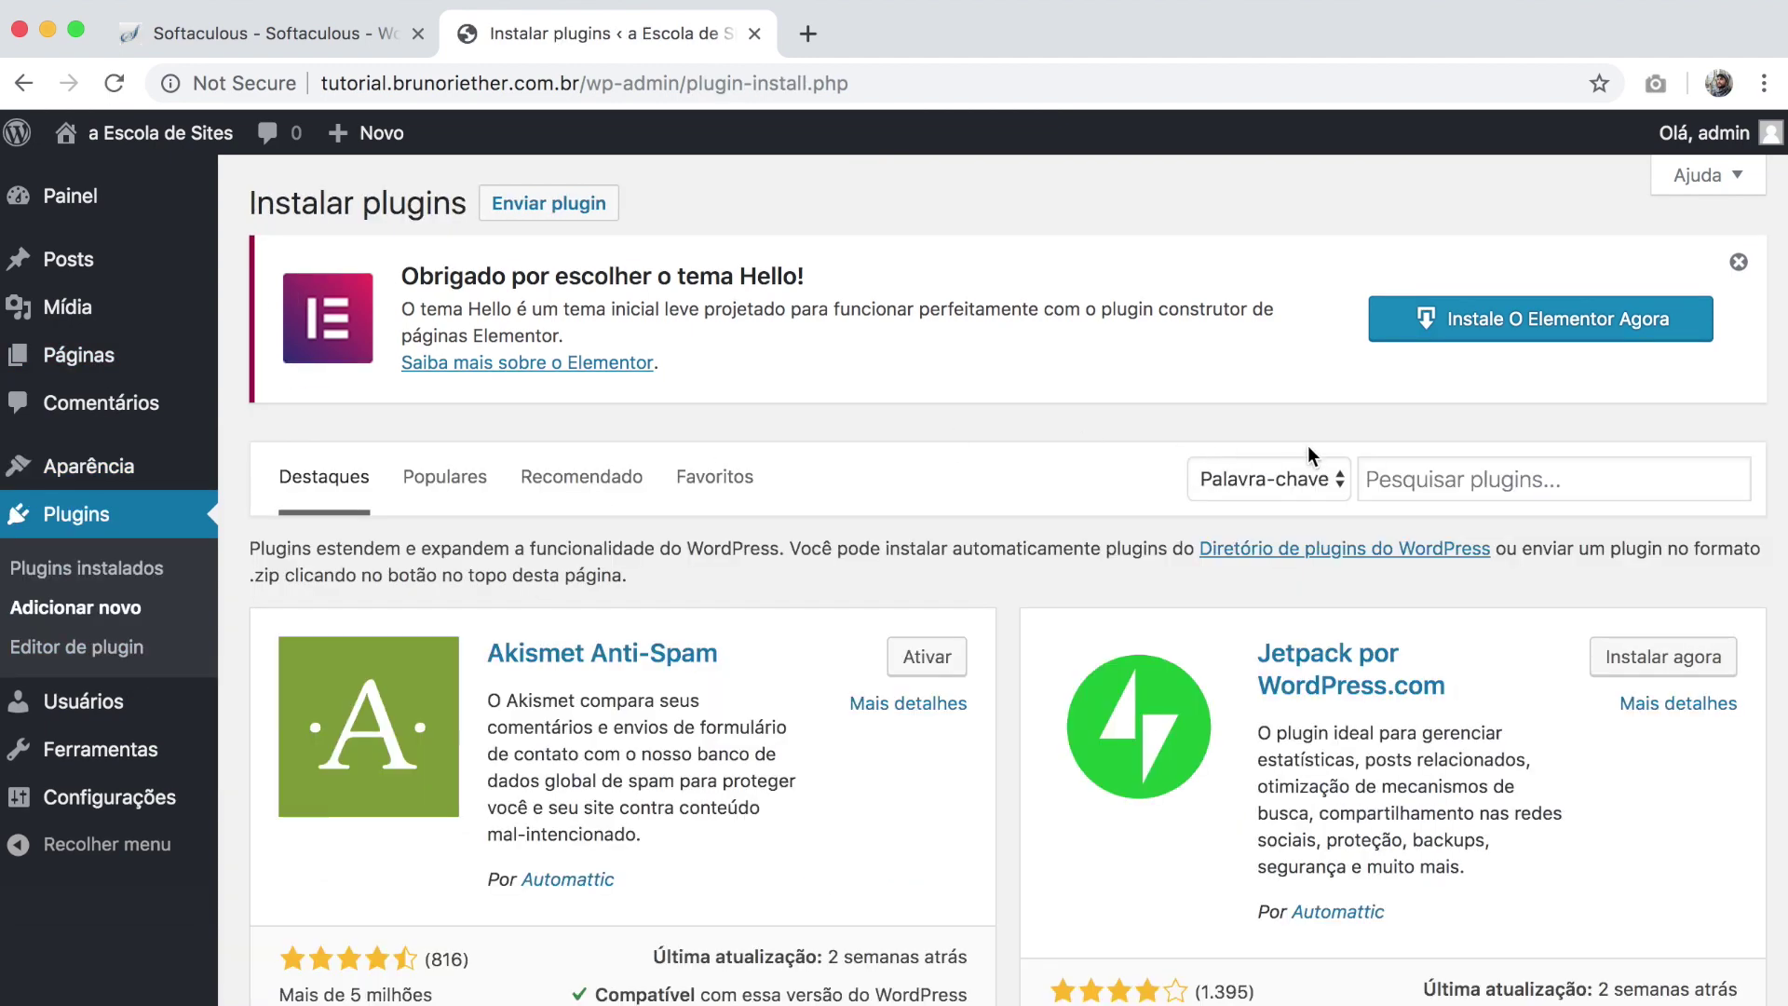
left_click(1400, 475)
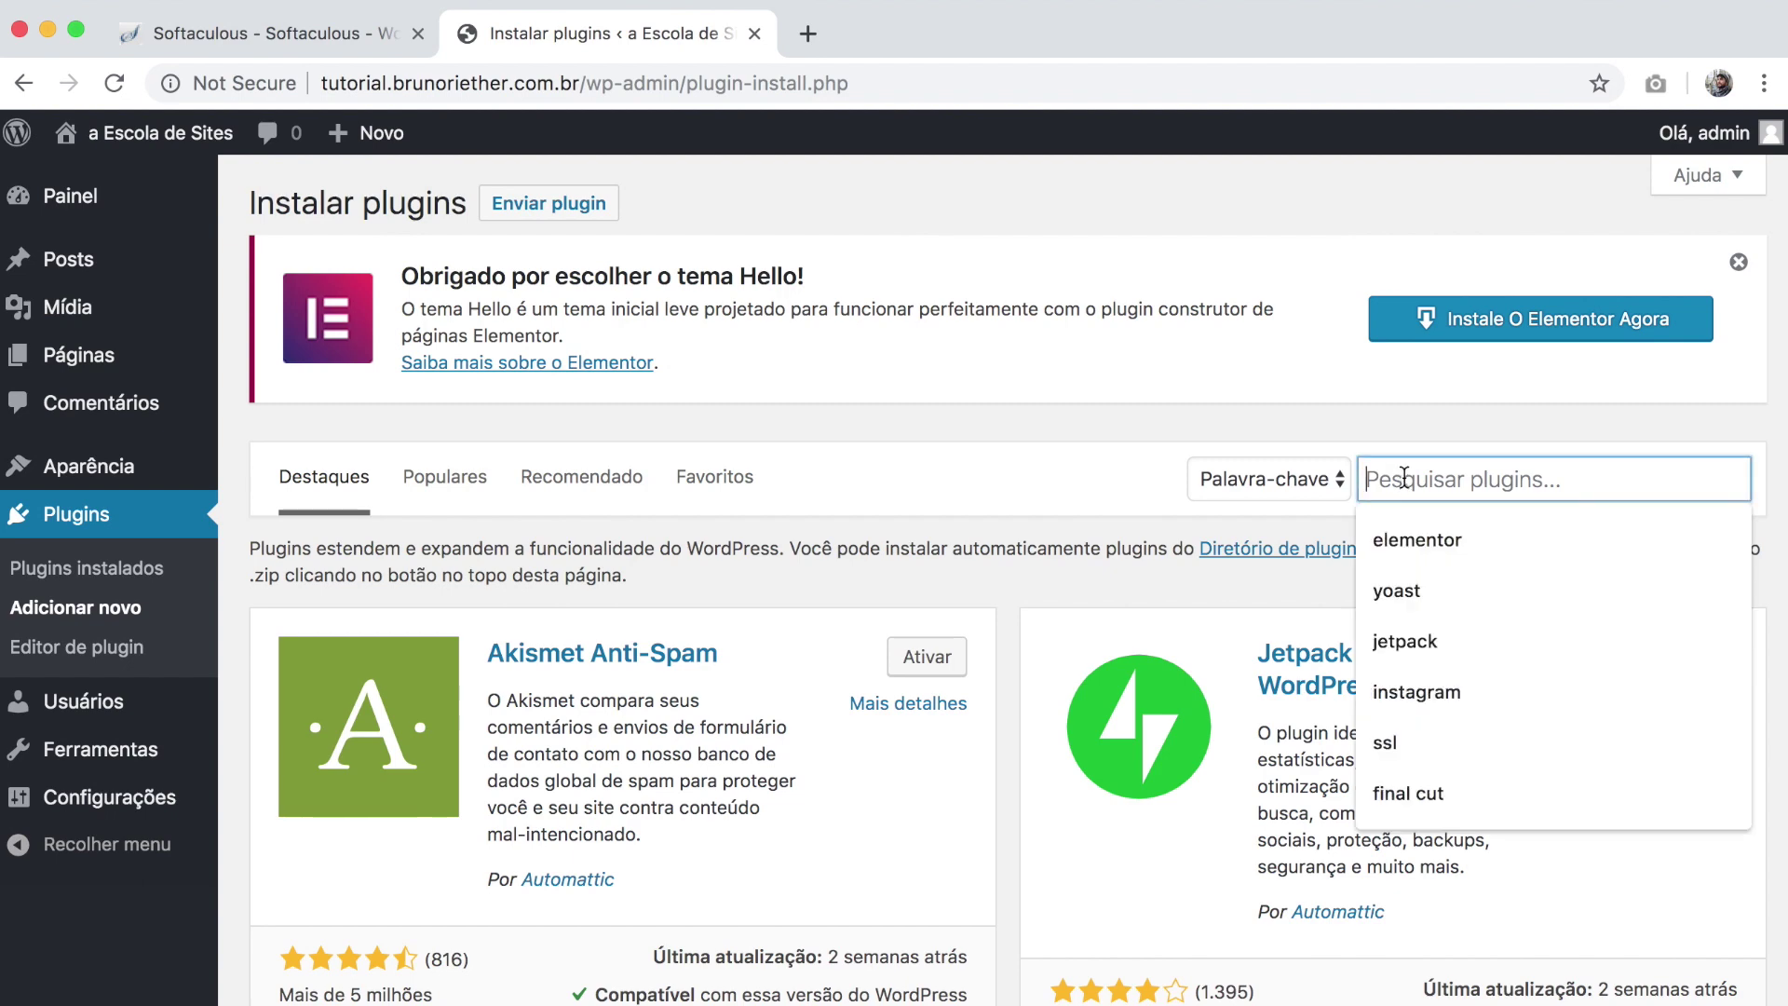
type("elementor")
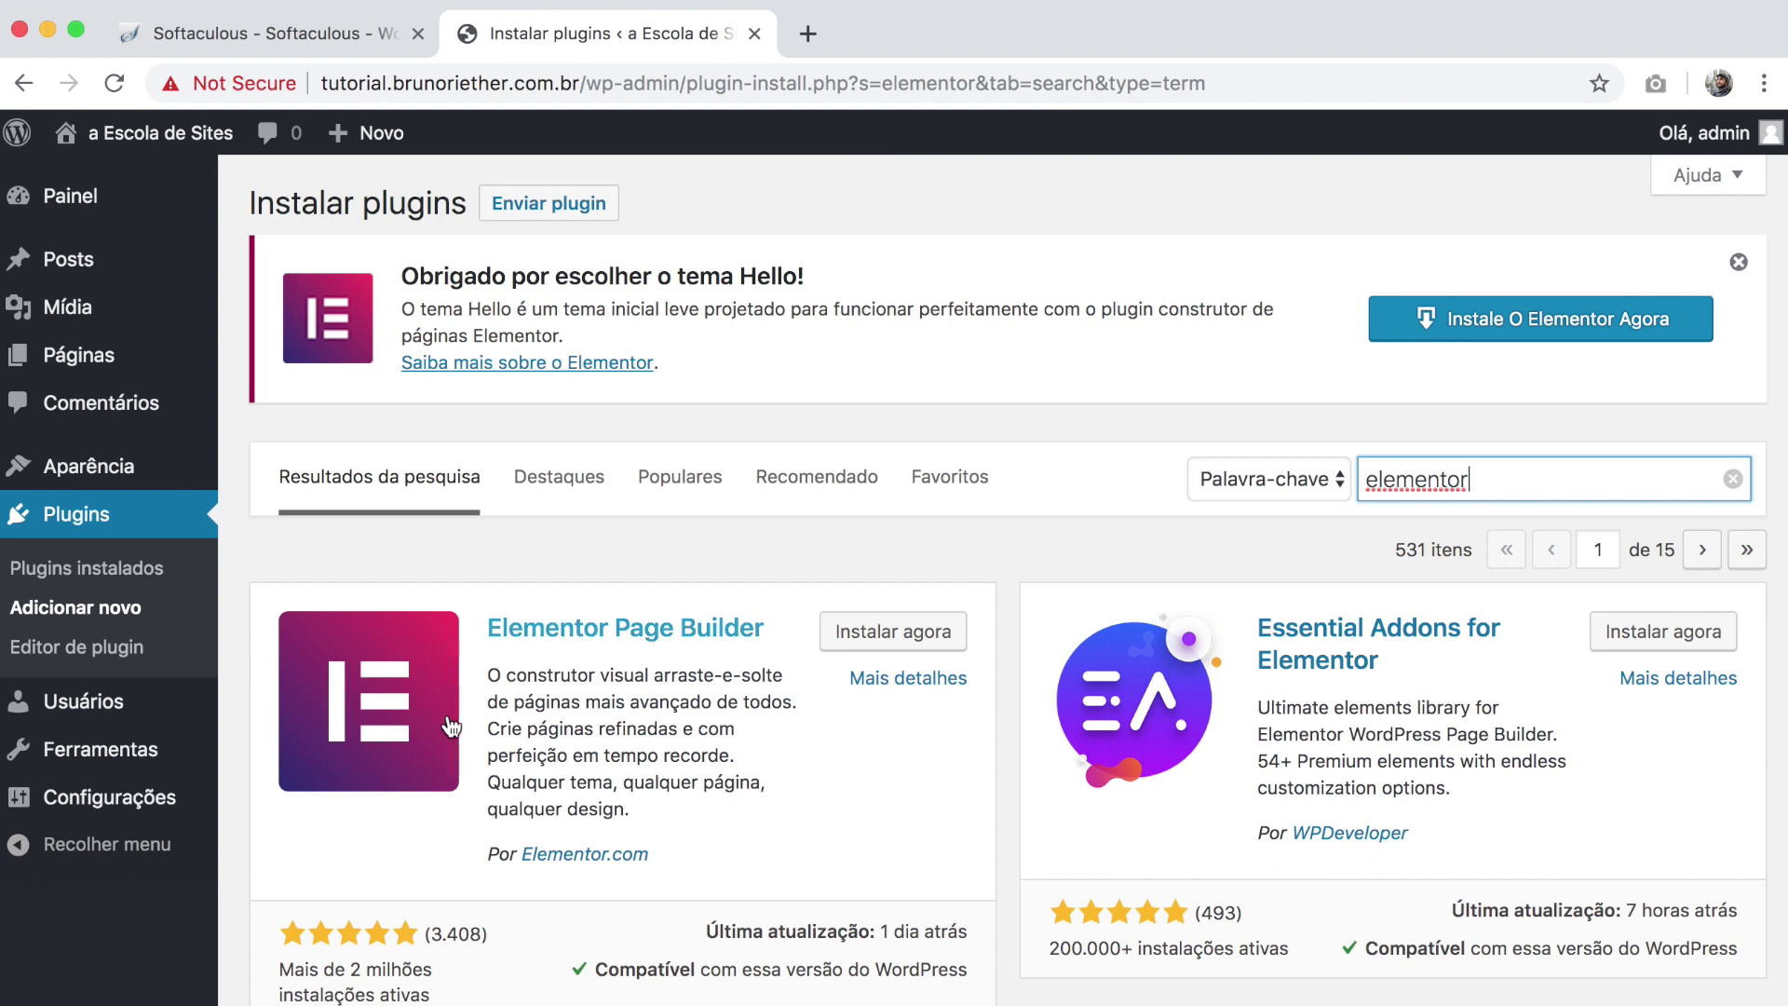
left_click(939, 637)
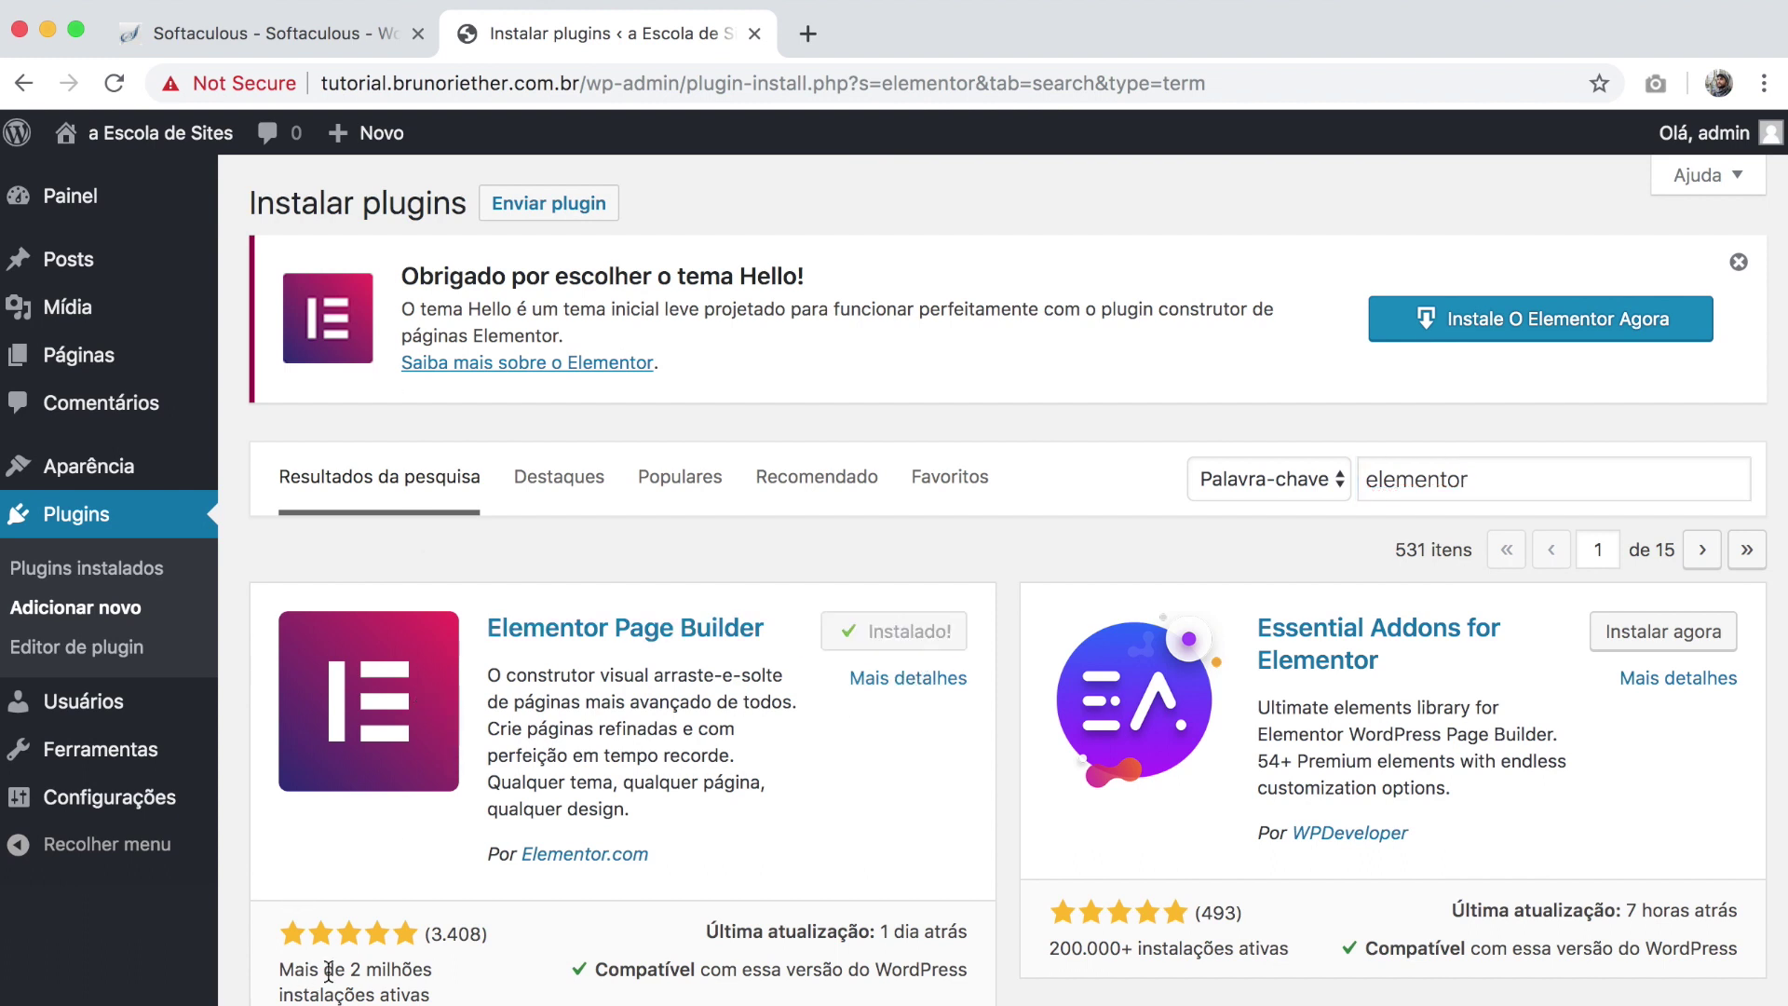
Step: Examine the Elementor Page Builder plugin's number of ratings, last update and compatibility with this WordPress version
left_click_drag(432, 937, 478, 931)
left_click(469, 959)
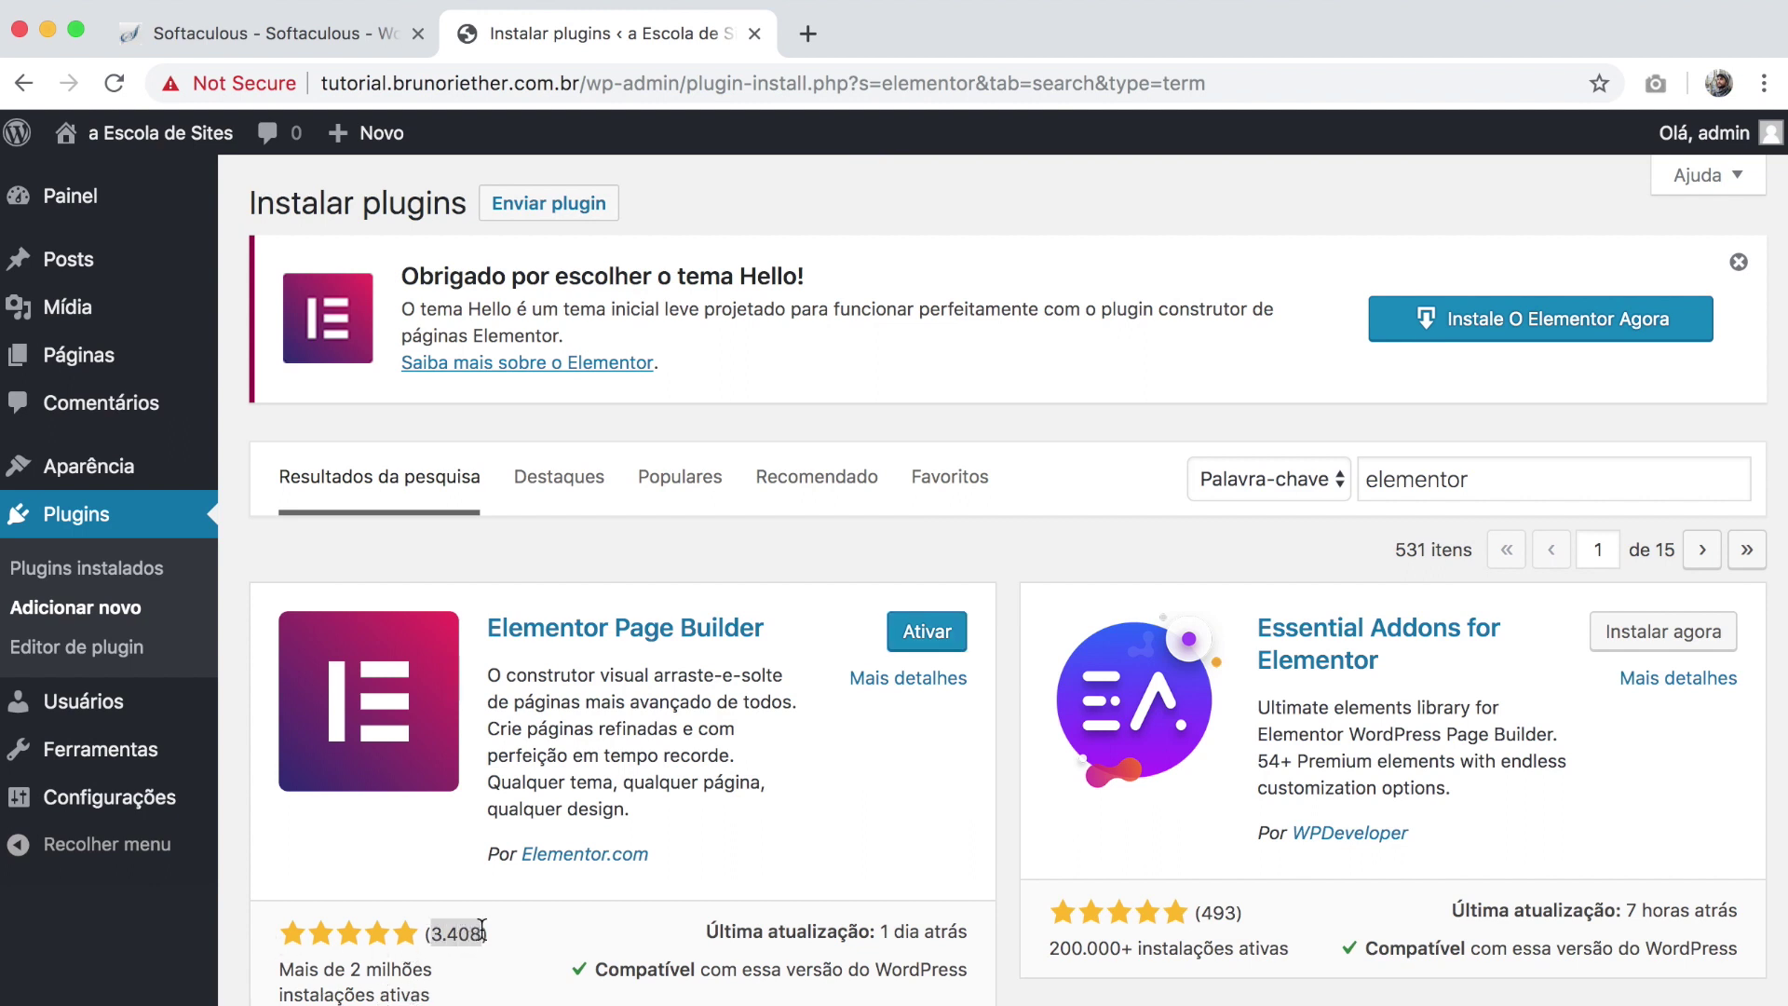
left_click(556, 945)
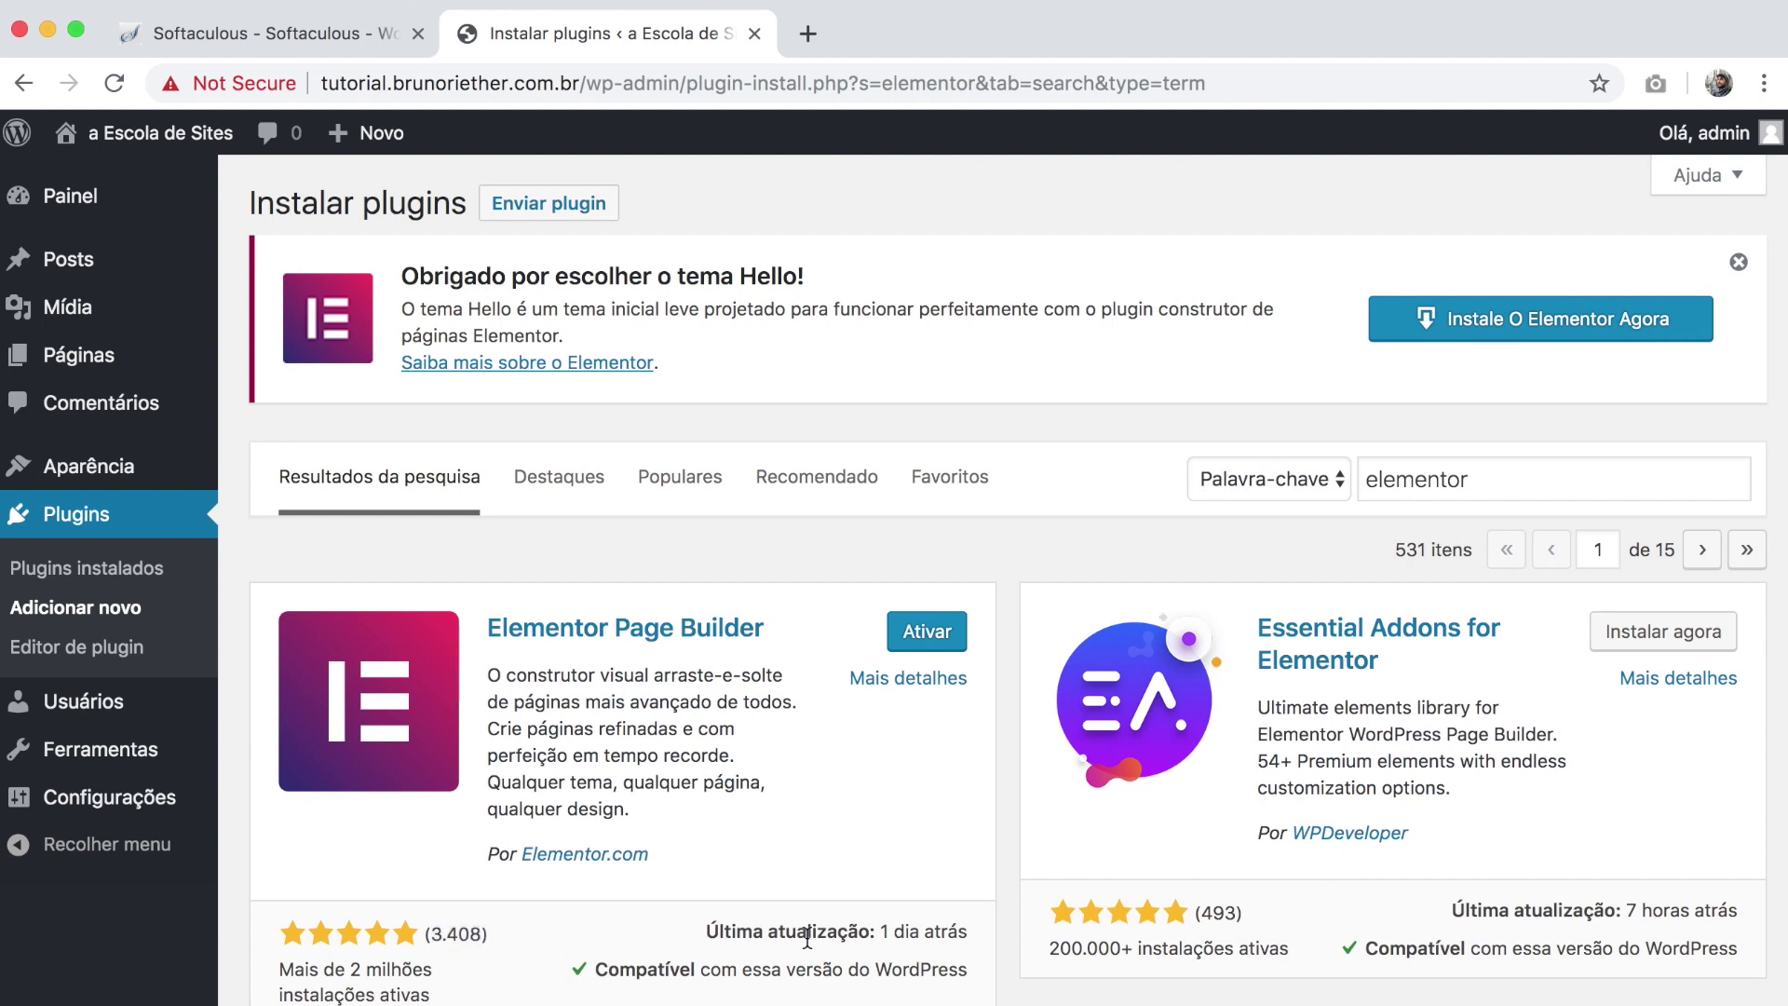
left_click_drag(710, 931, 967, 935)
left_click(968, 933)
left_click_drag(644, 965, 928, 968)
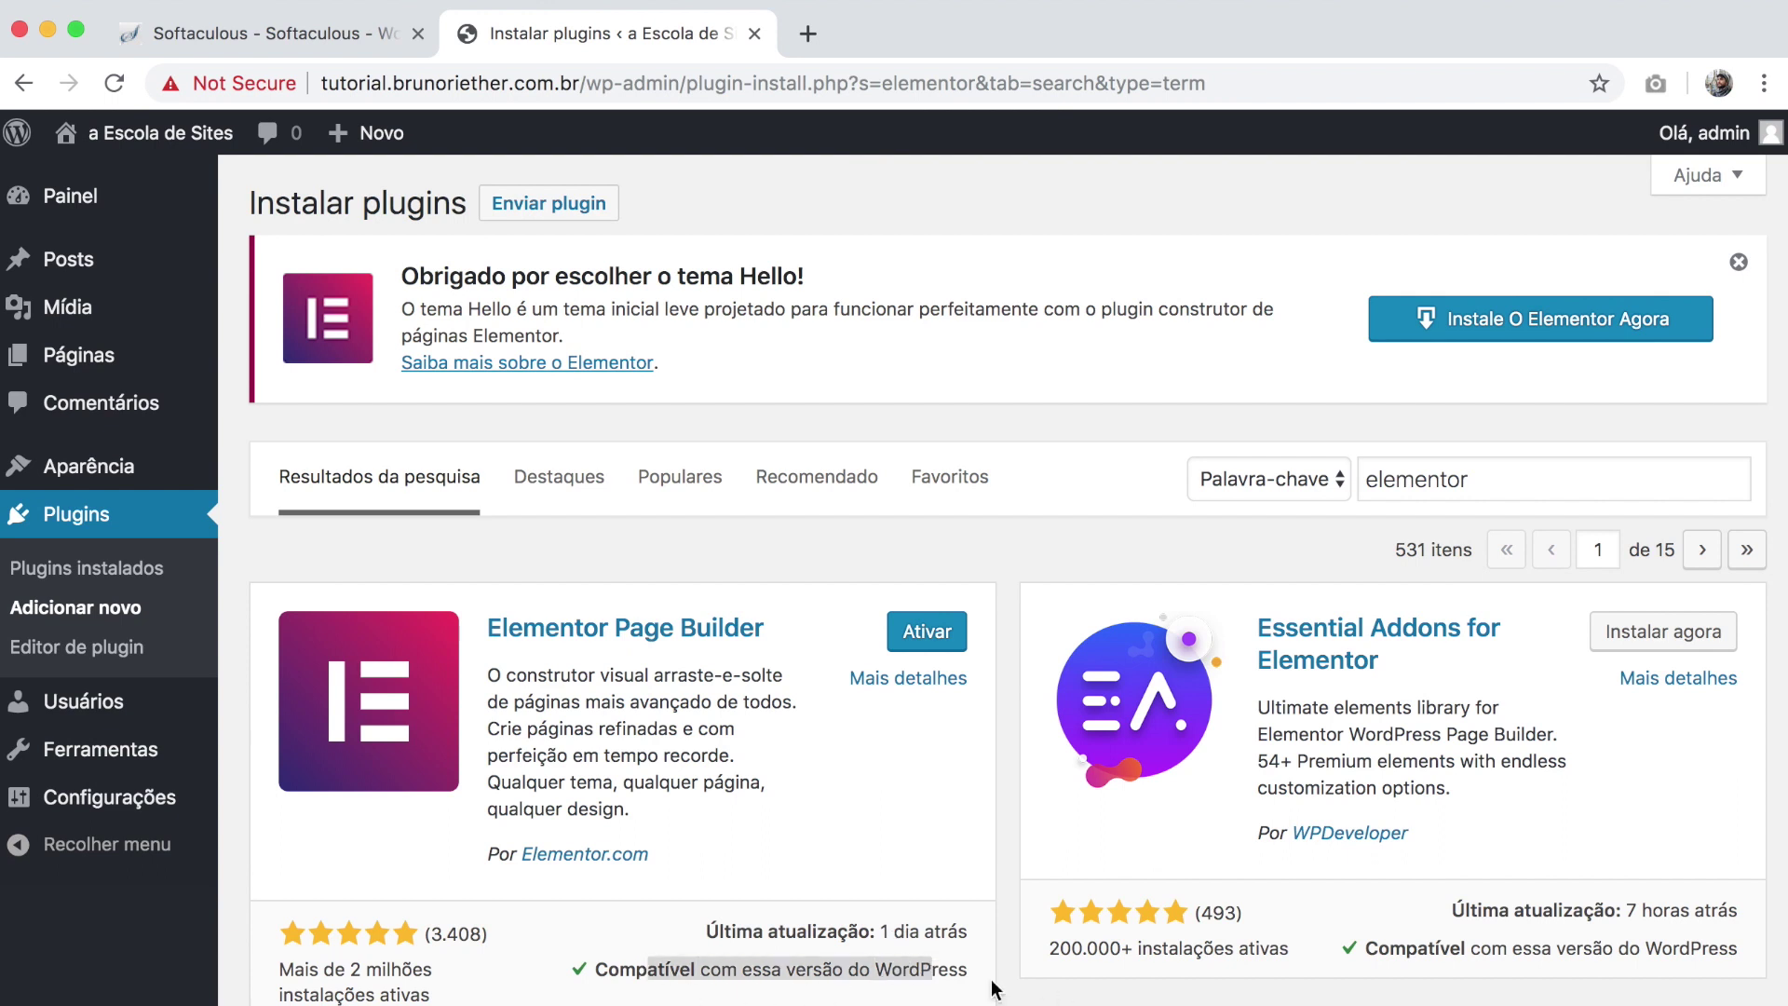
left_click(927, 974)
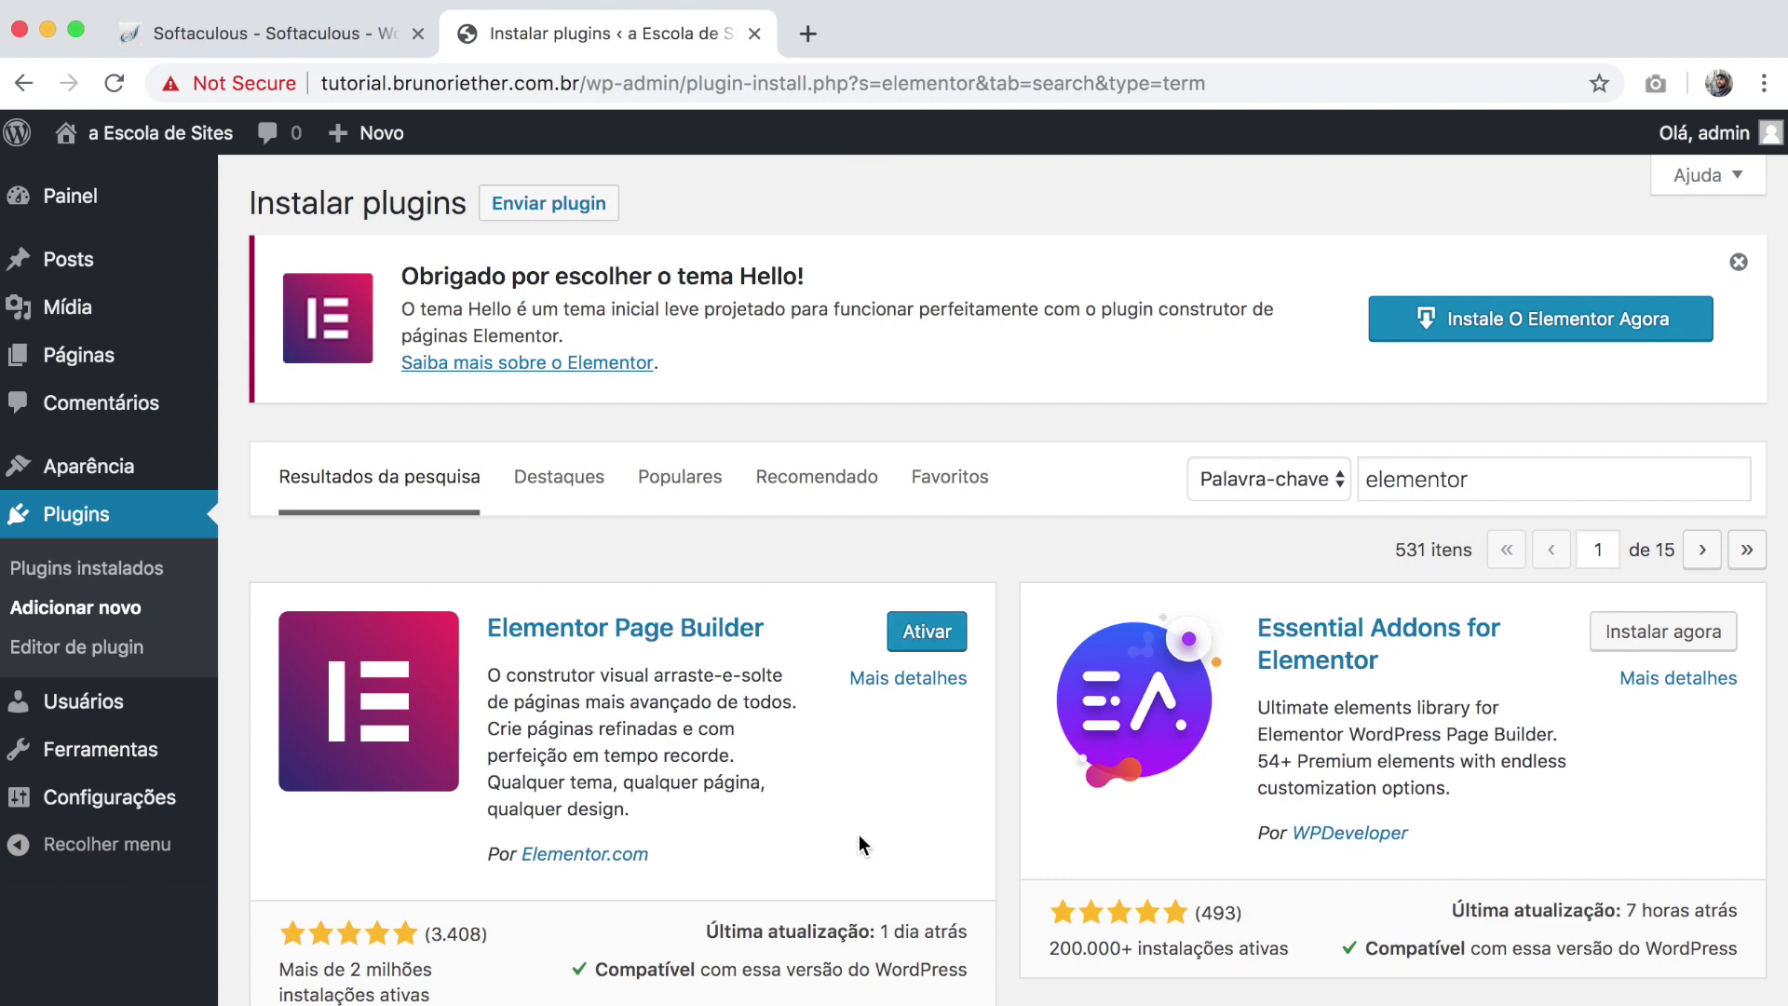
Step: Activate the Elementor Page Builder plugin and close its getting-started screen
left_click(957, 634)
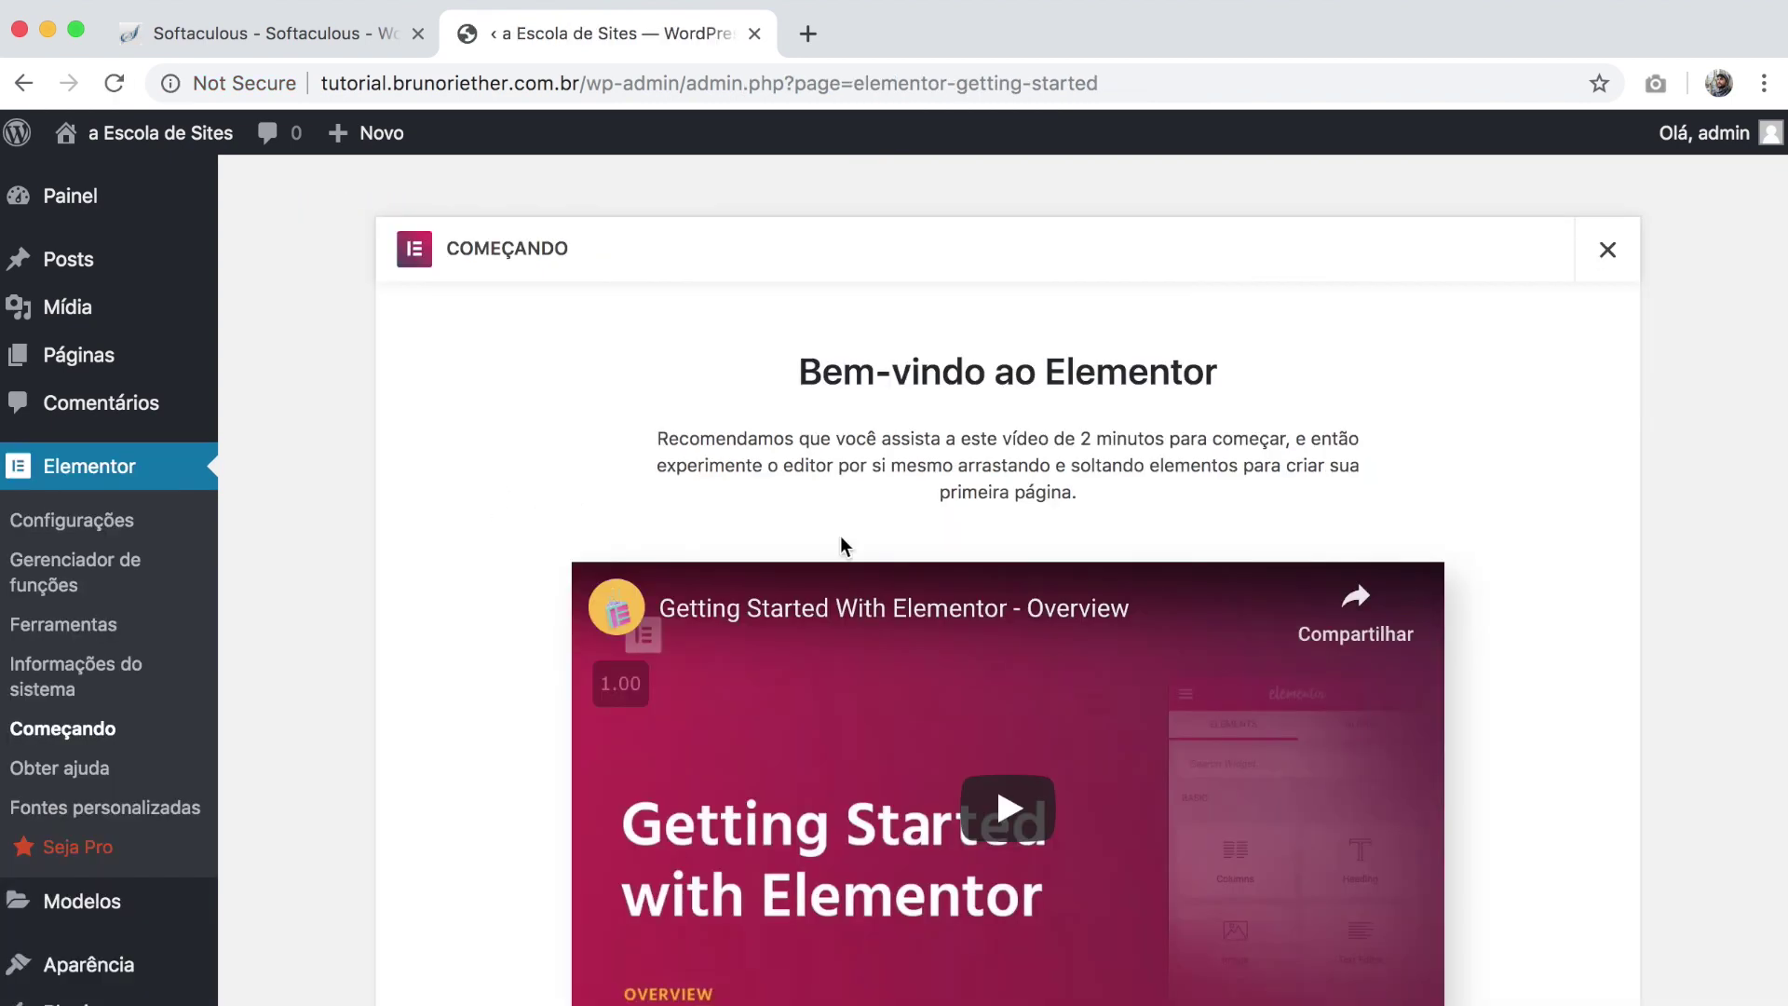
left_click(1610, 250)
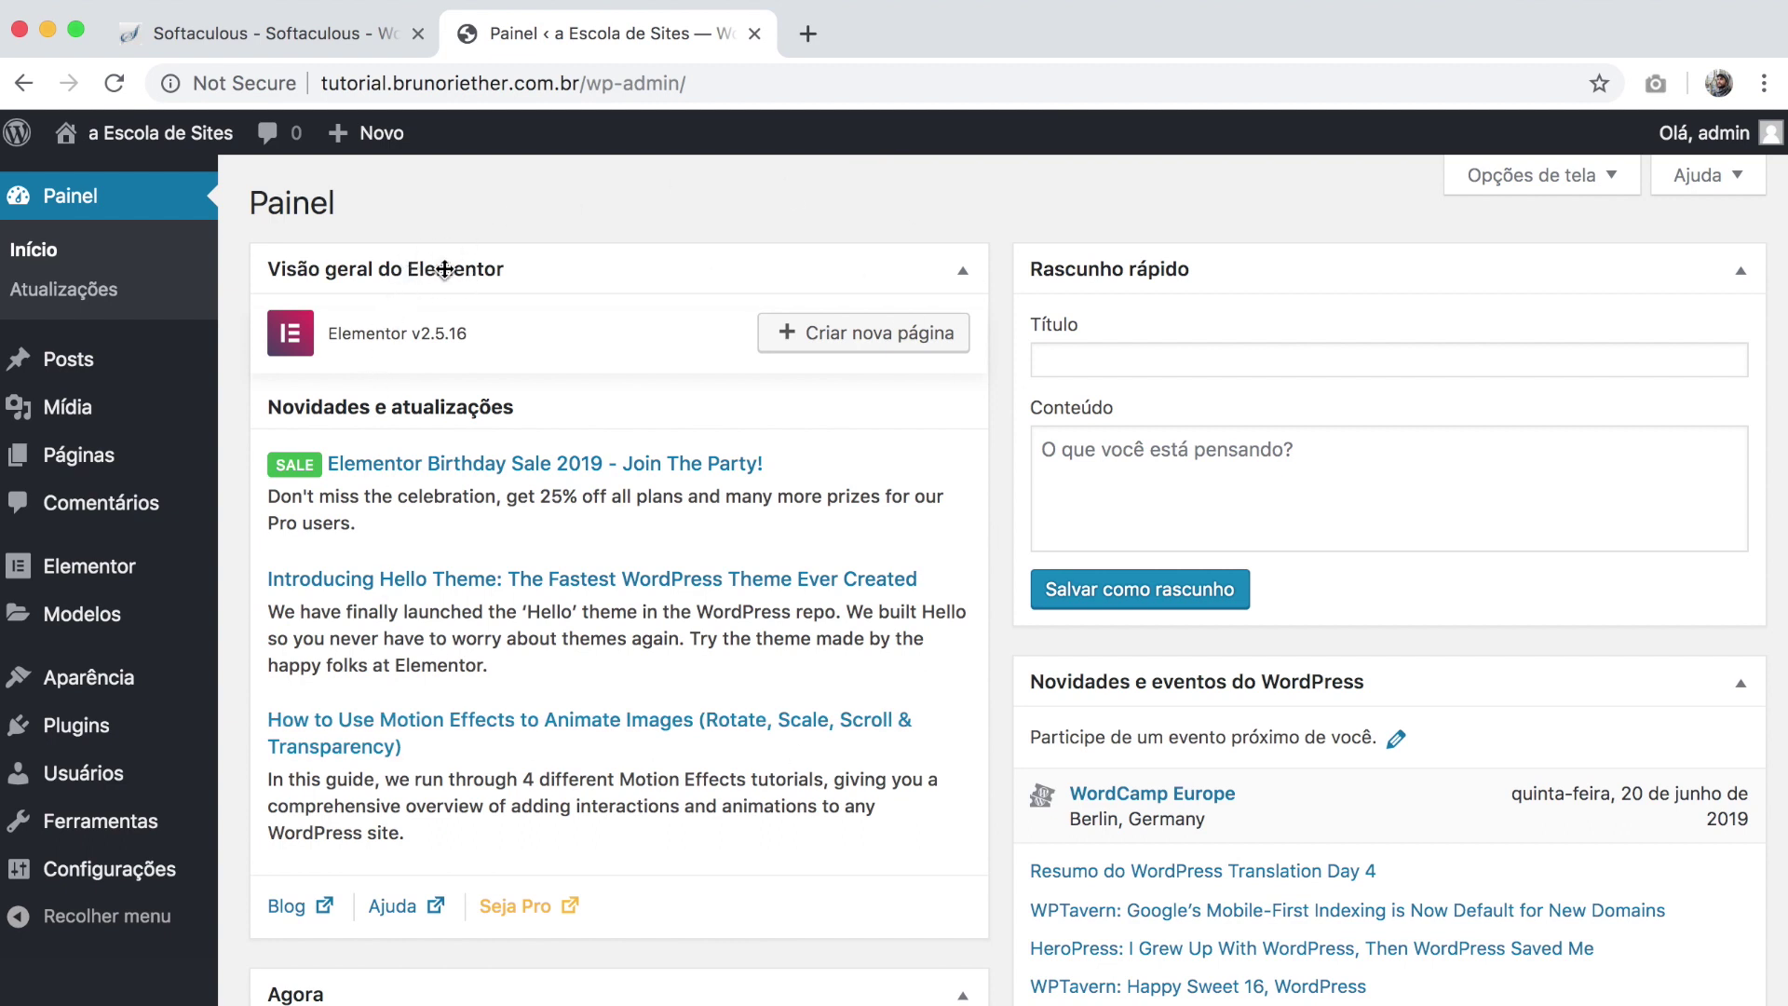
mouse_move(137, 564)
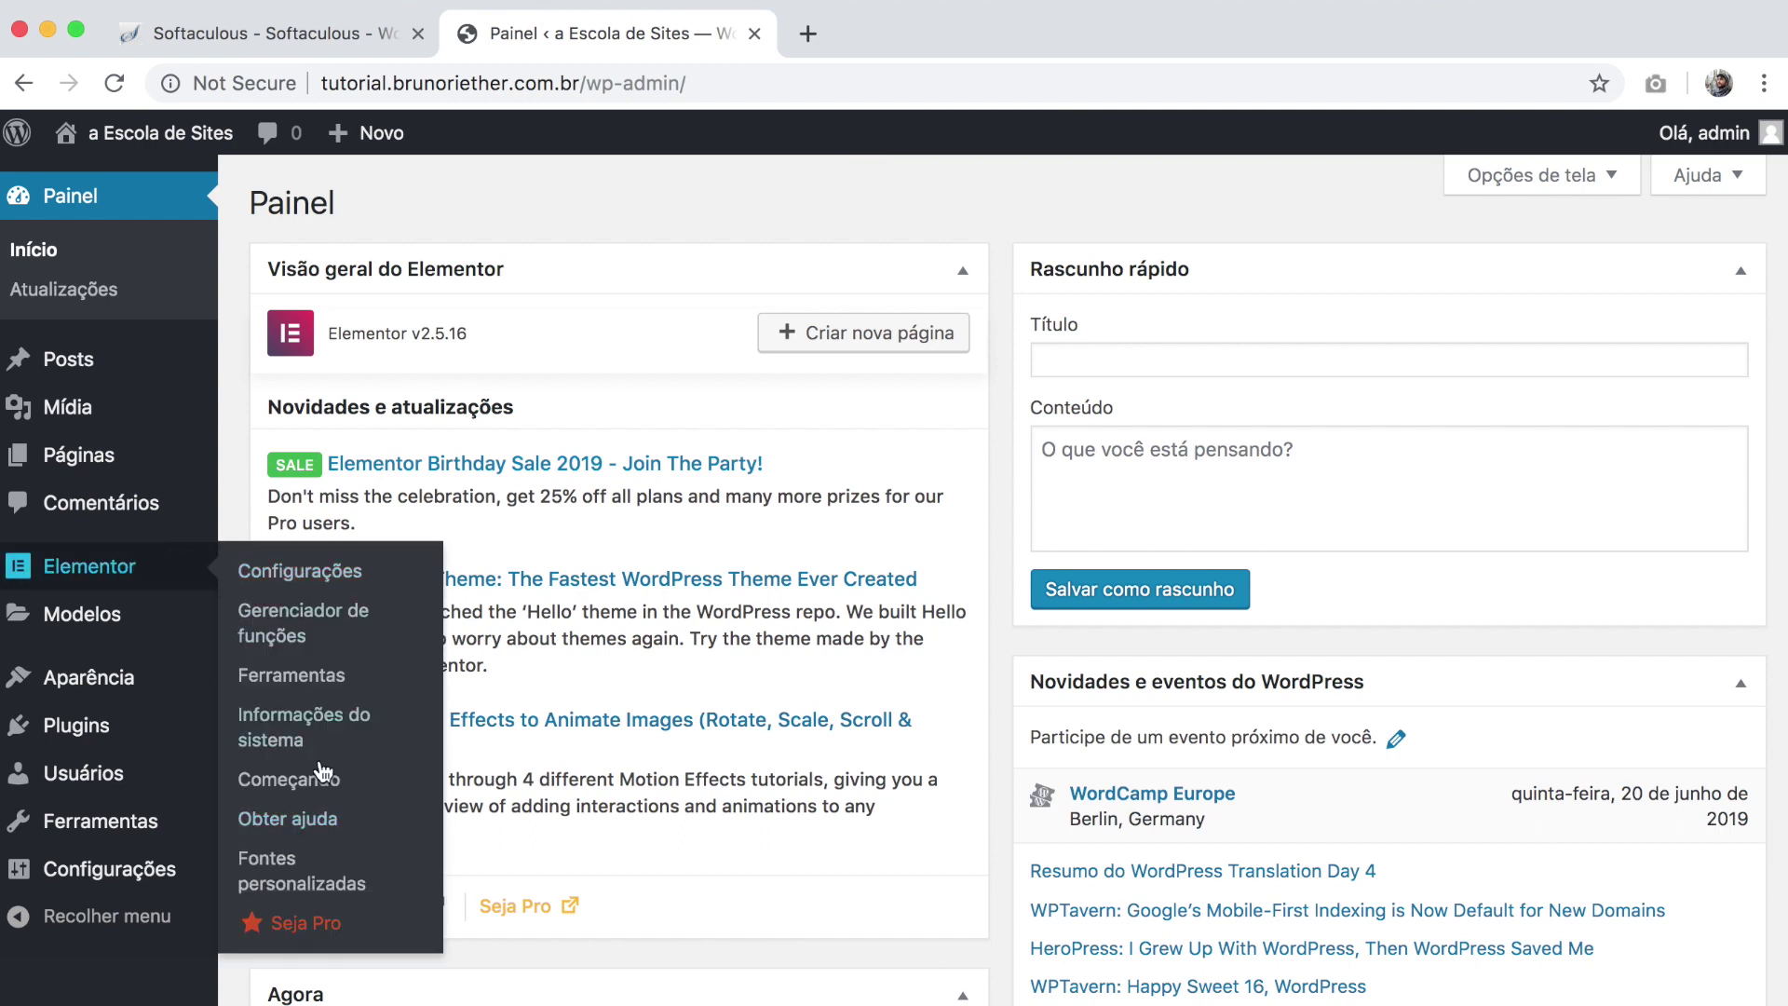
mouse_move(102, 619)
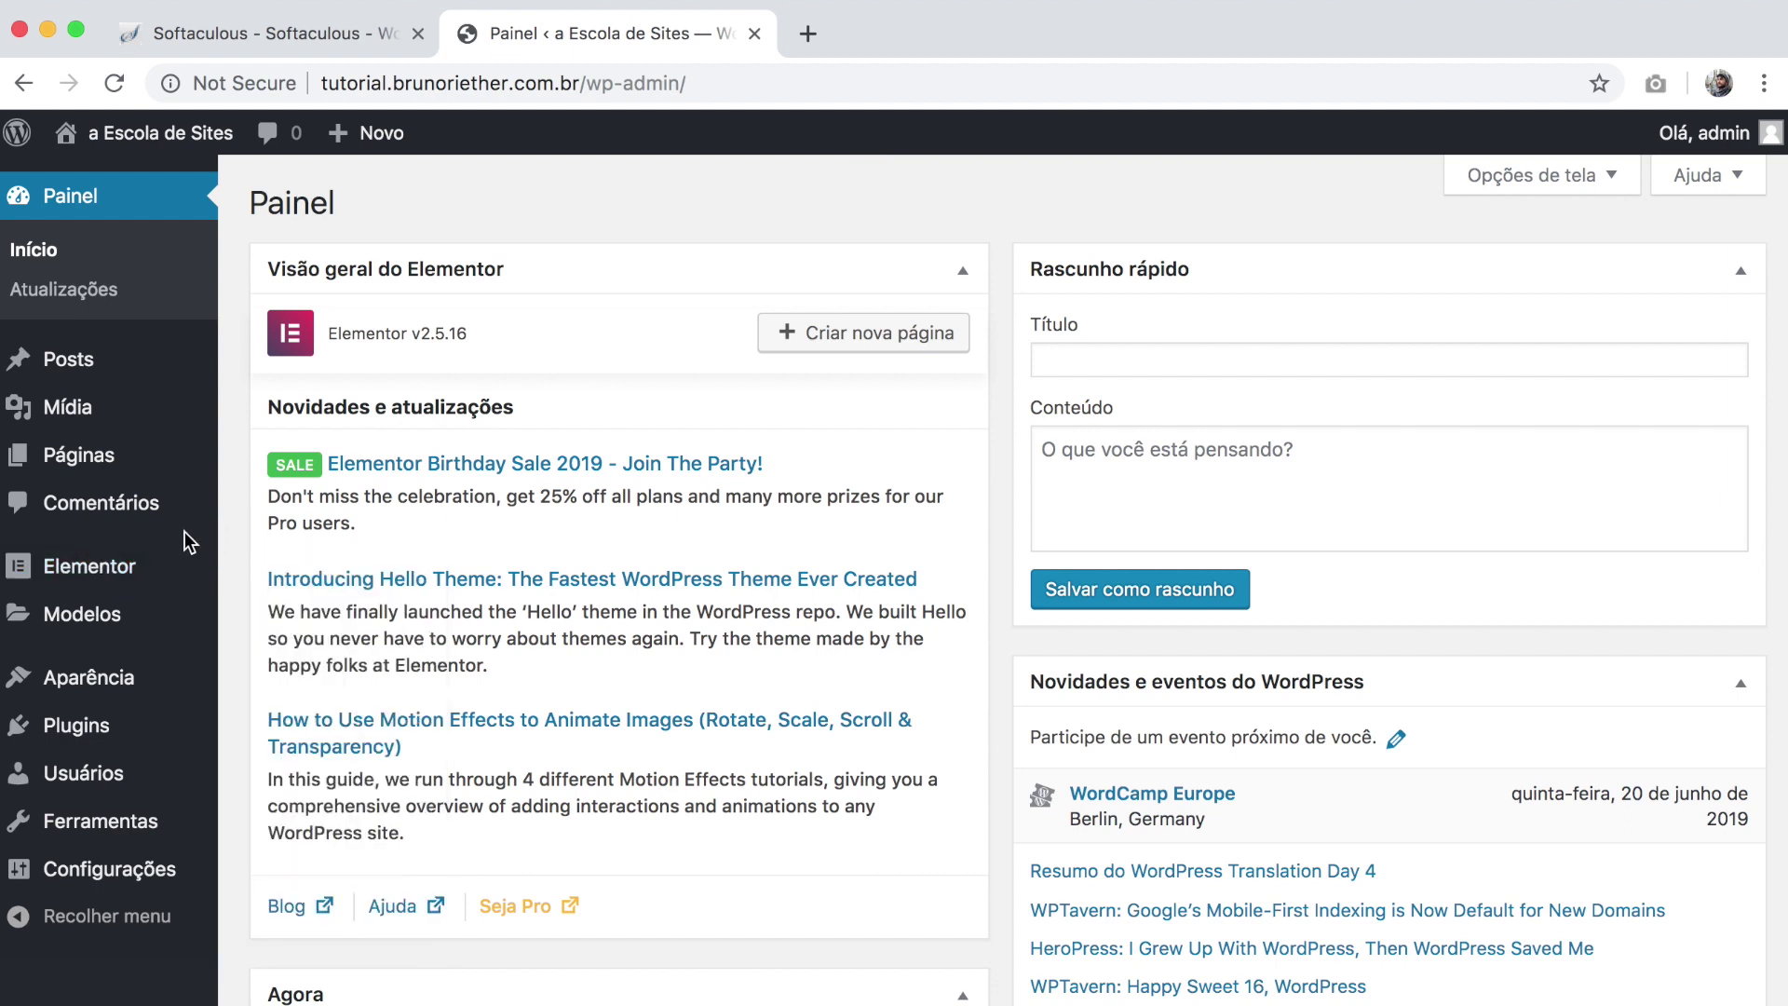
Step: In the list of all pages, move both the Privacy Policy and Sample Page pages to the trash with a bulk action
mouse_move(65, 463)
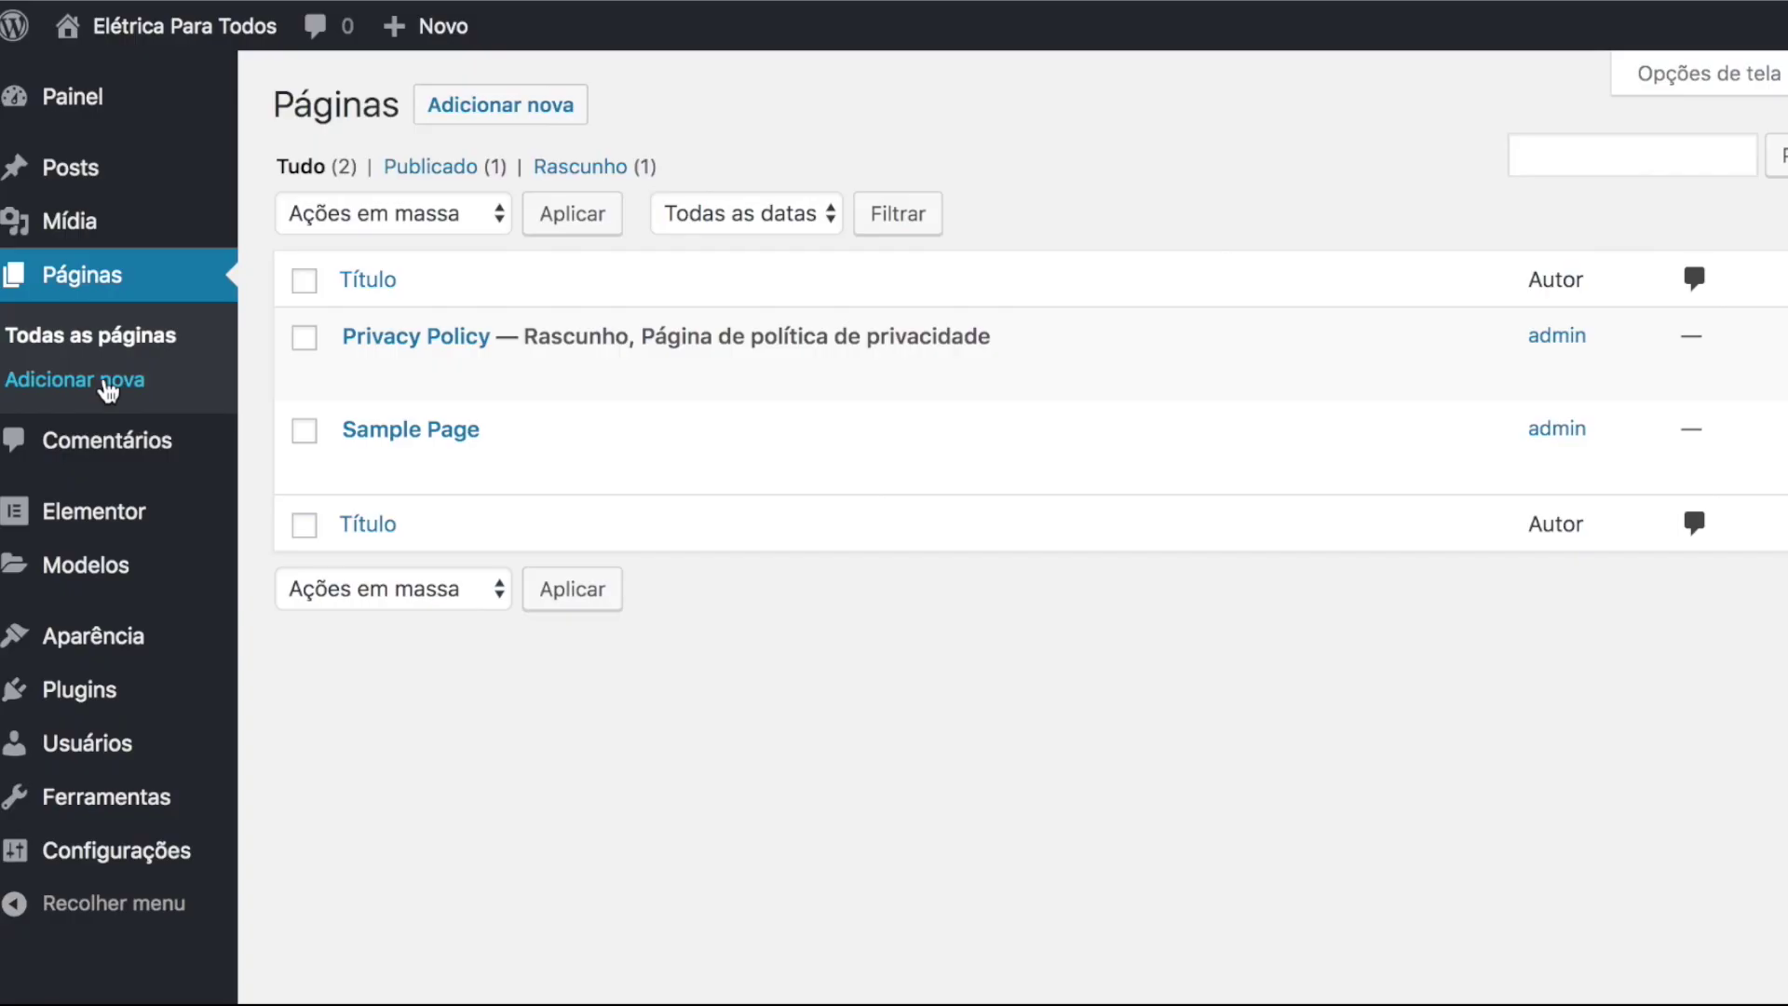
mouse_move(649, 390)
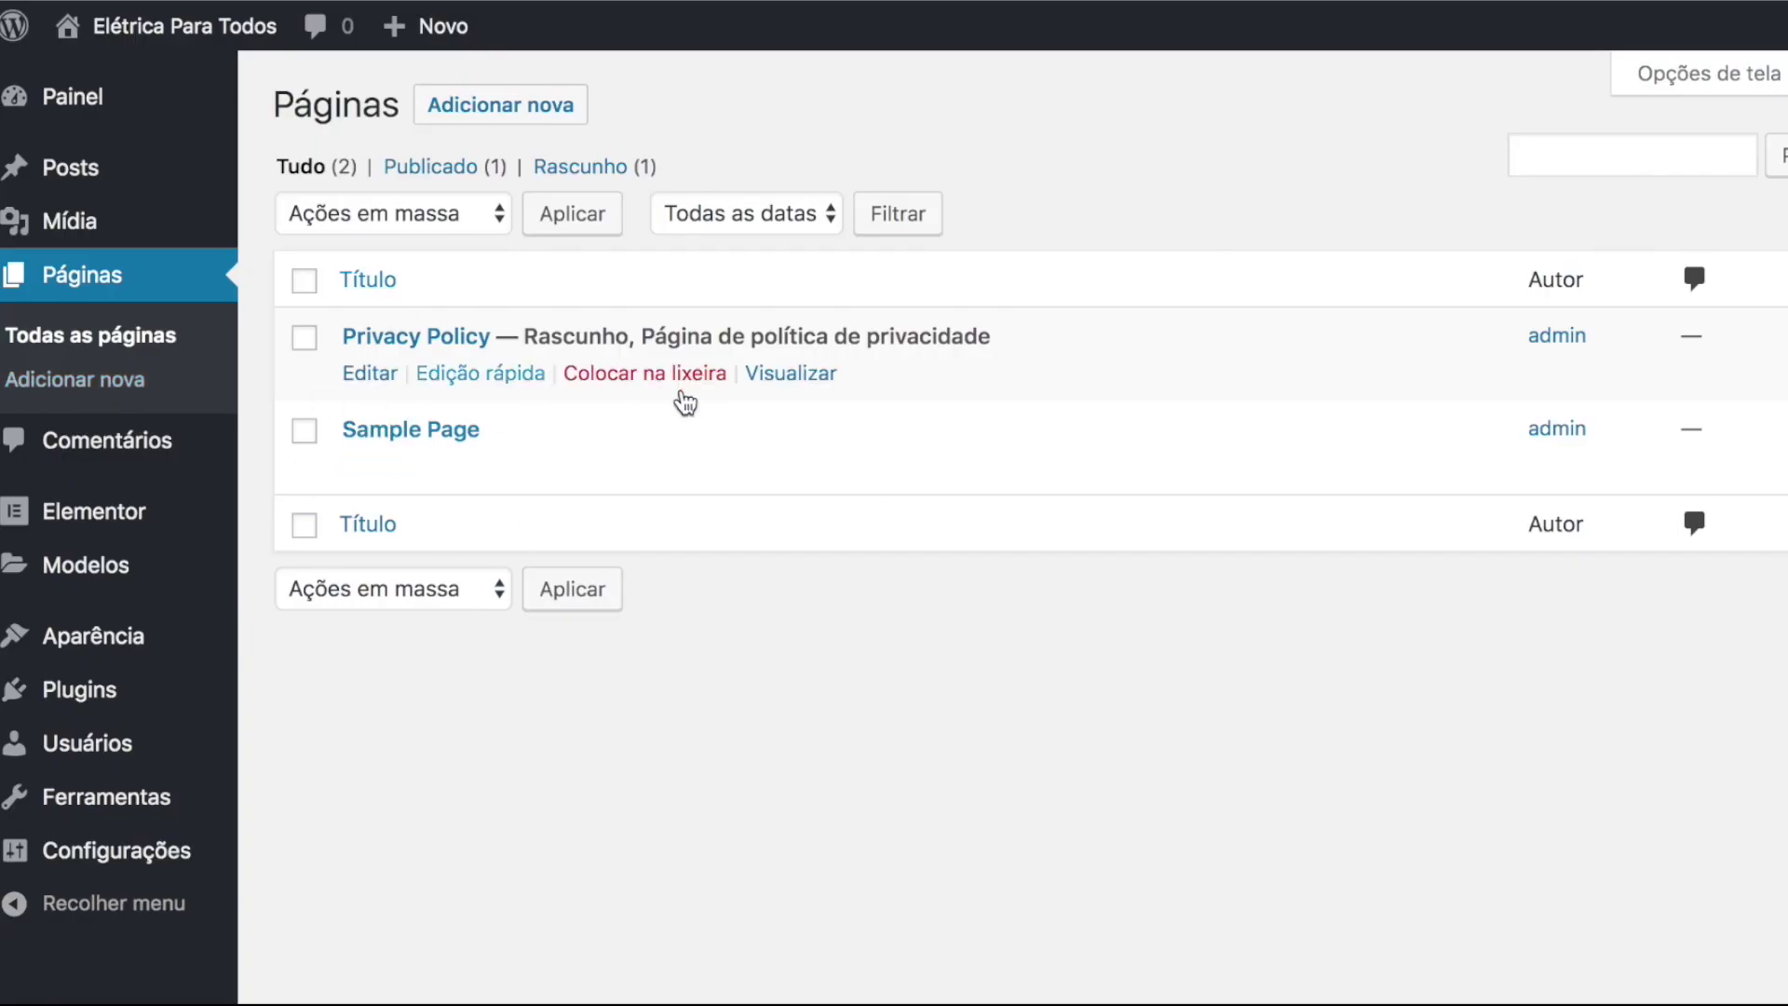
left_click(305, 279)
left_click(391, 216)
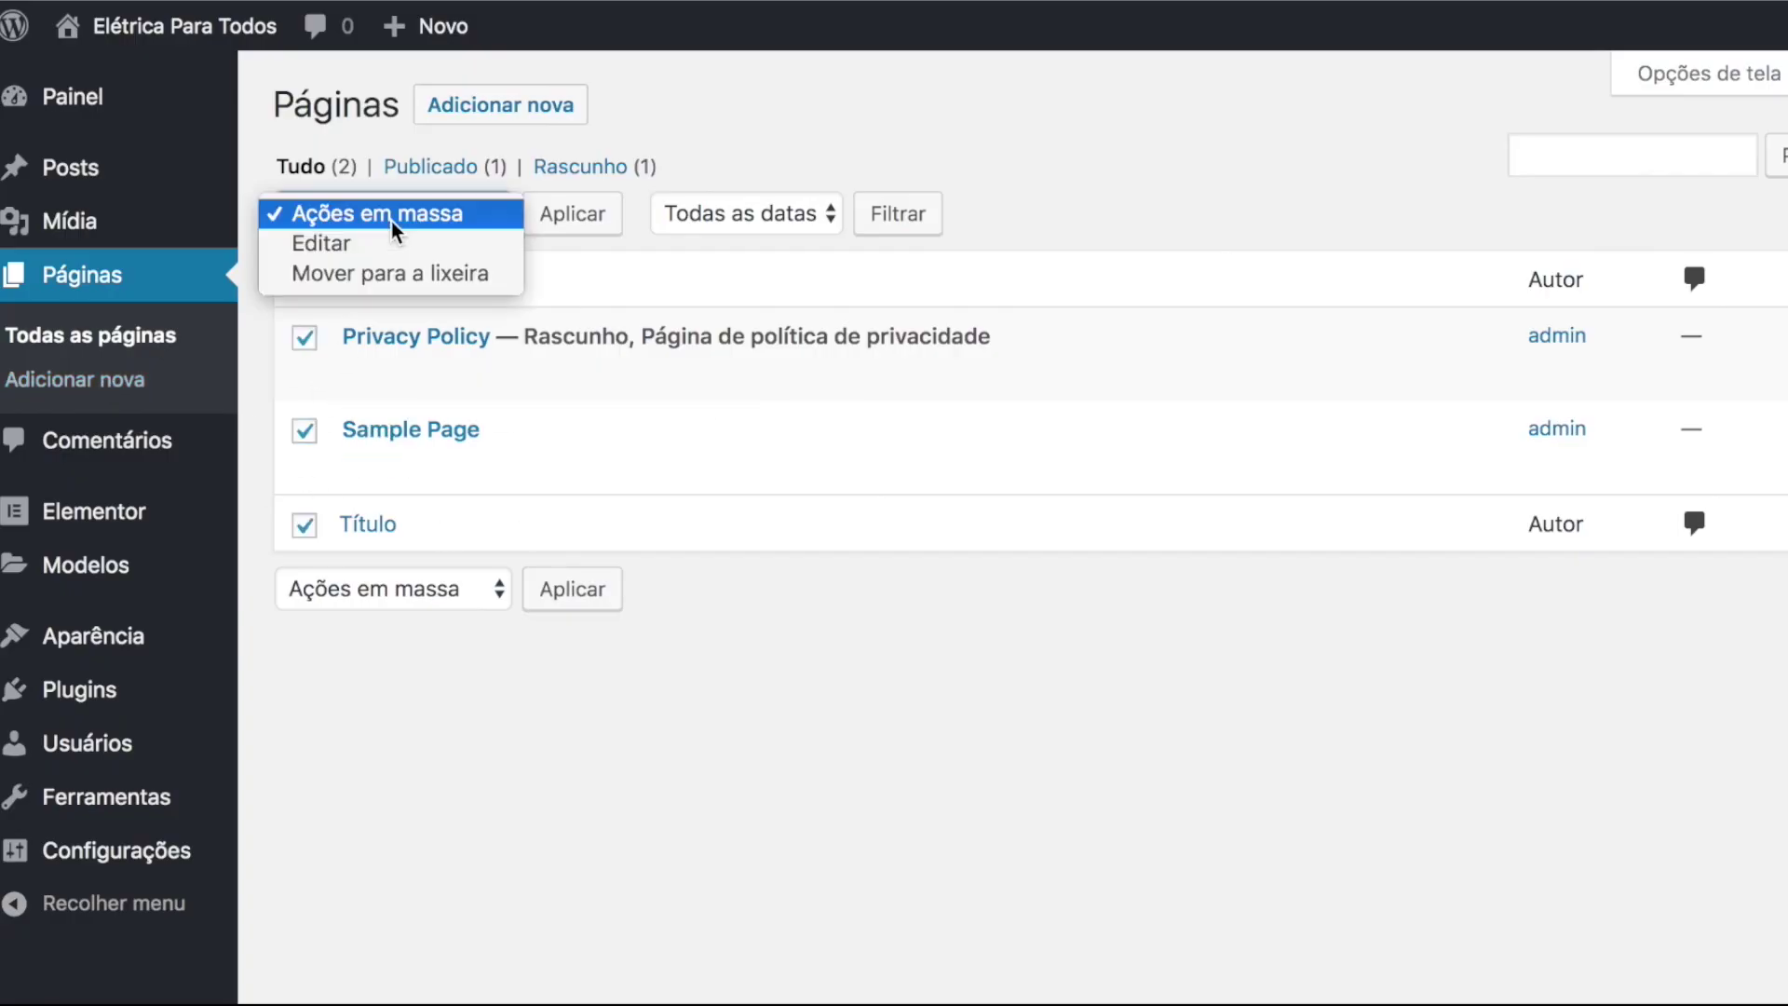
left_click(378, 272)
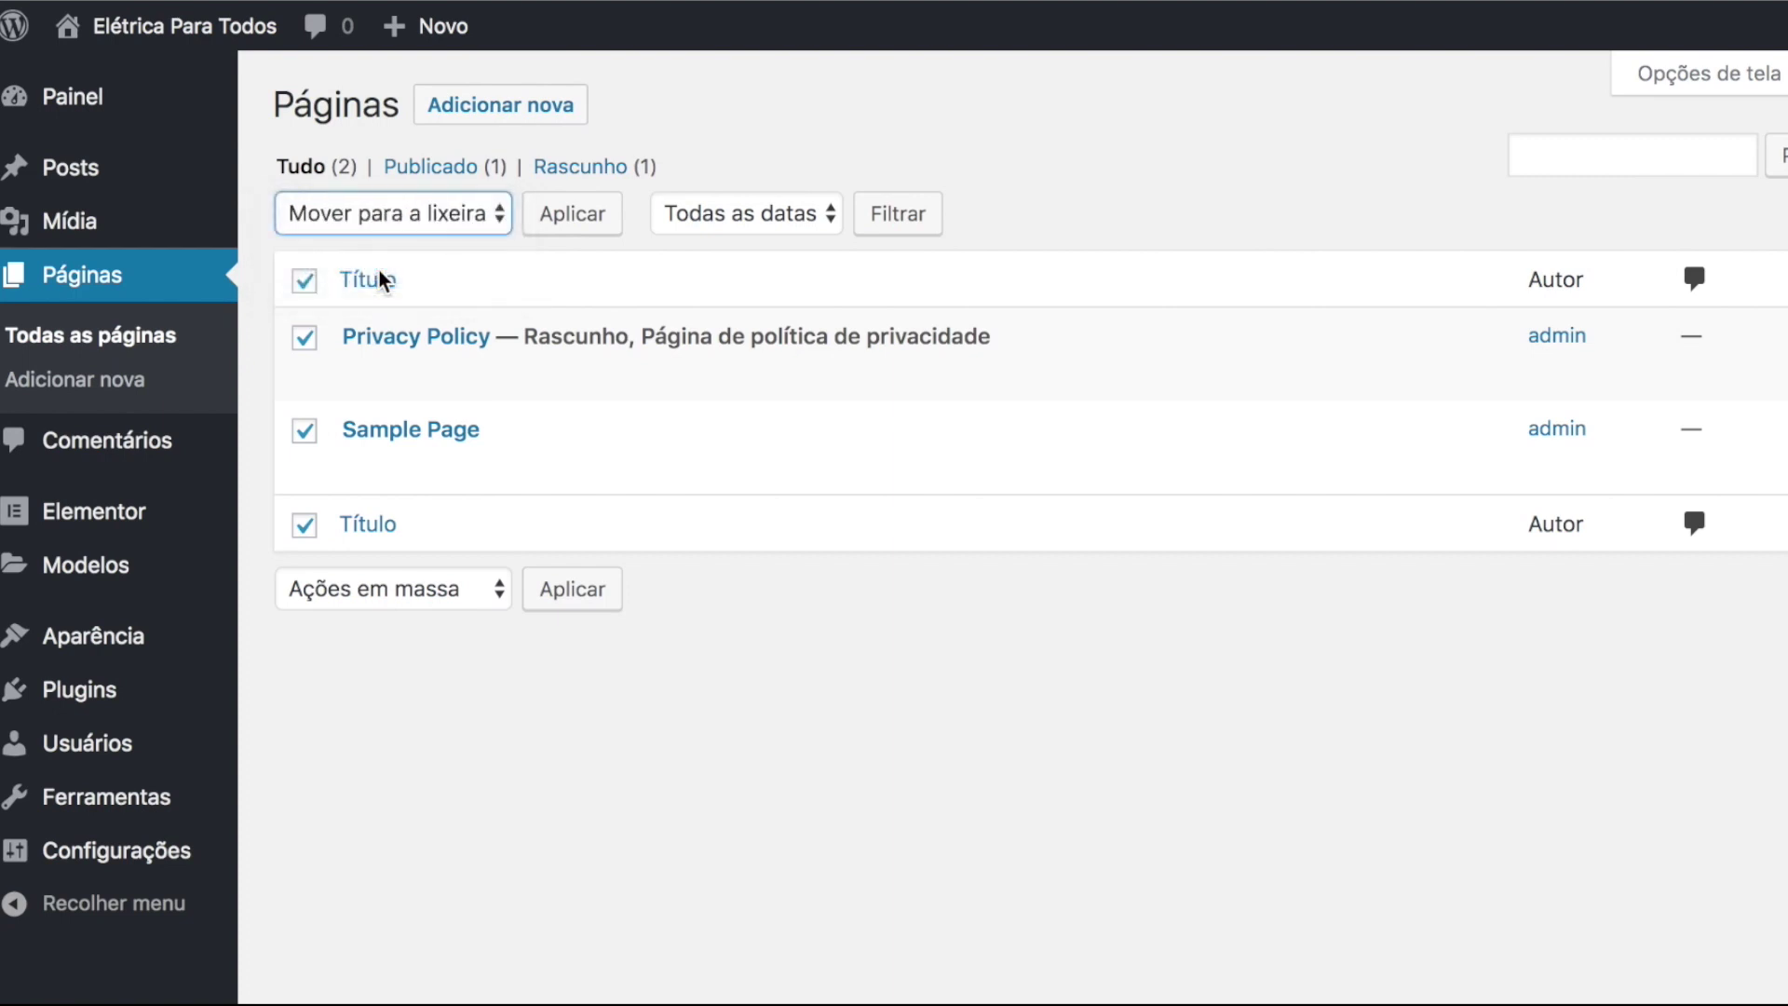
left_click(593, 219)
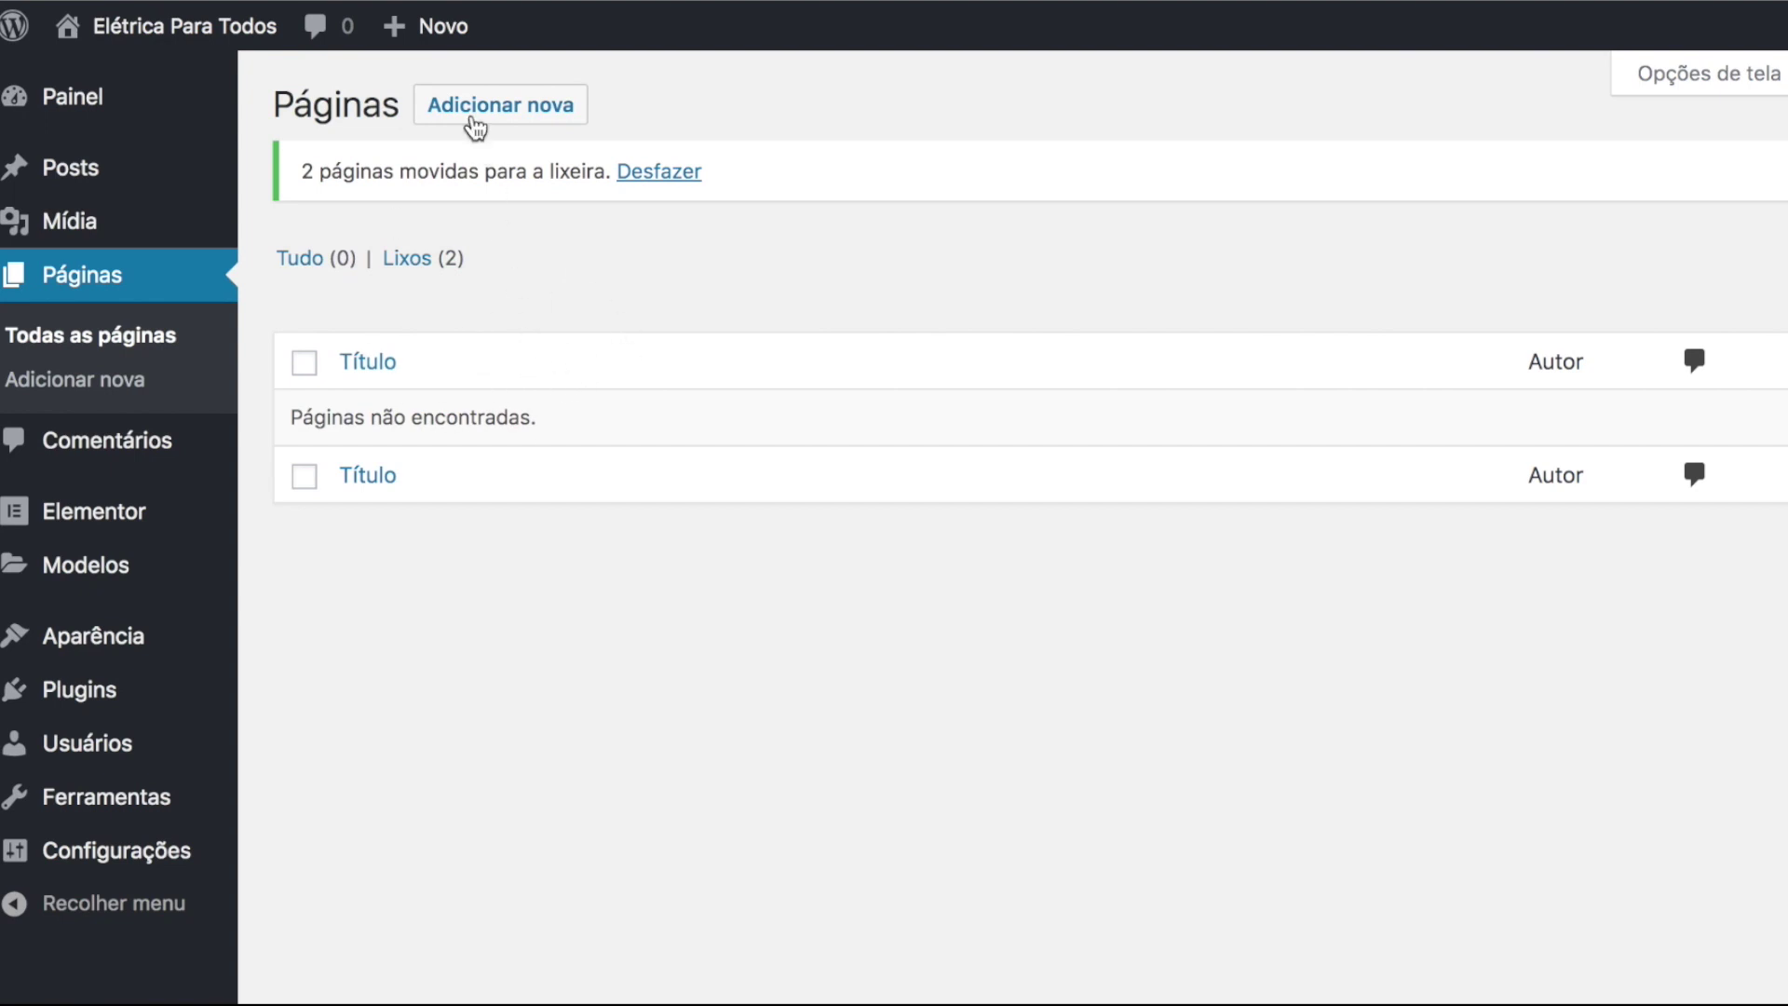
Step: Create a new page titled "Inicio" and open it for editing with Elementor
left_click(531, 116)
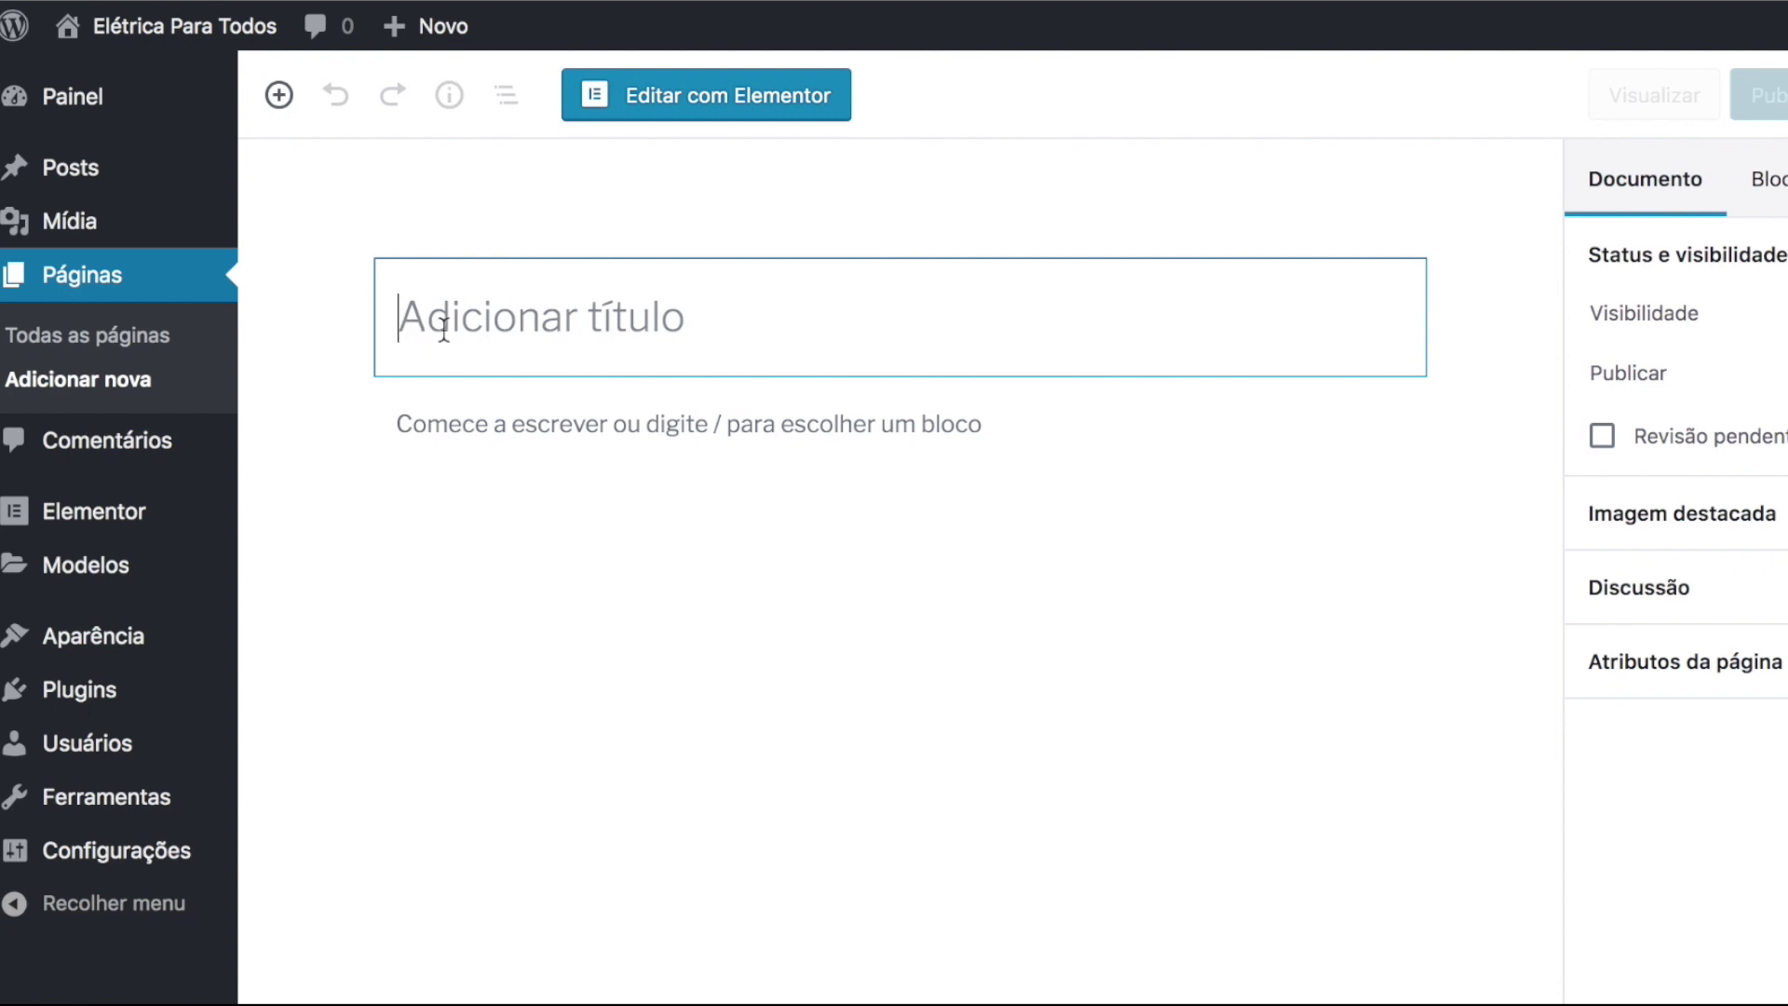
type("Inicio")
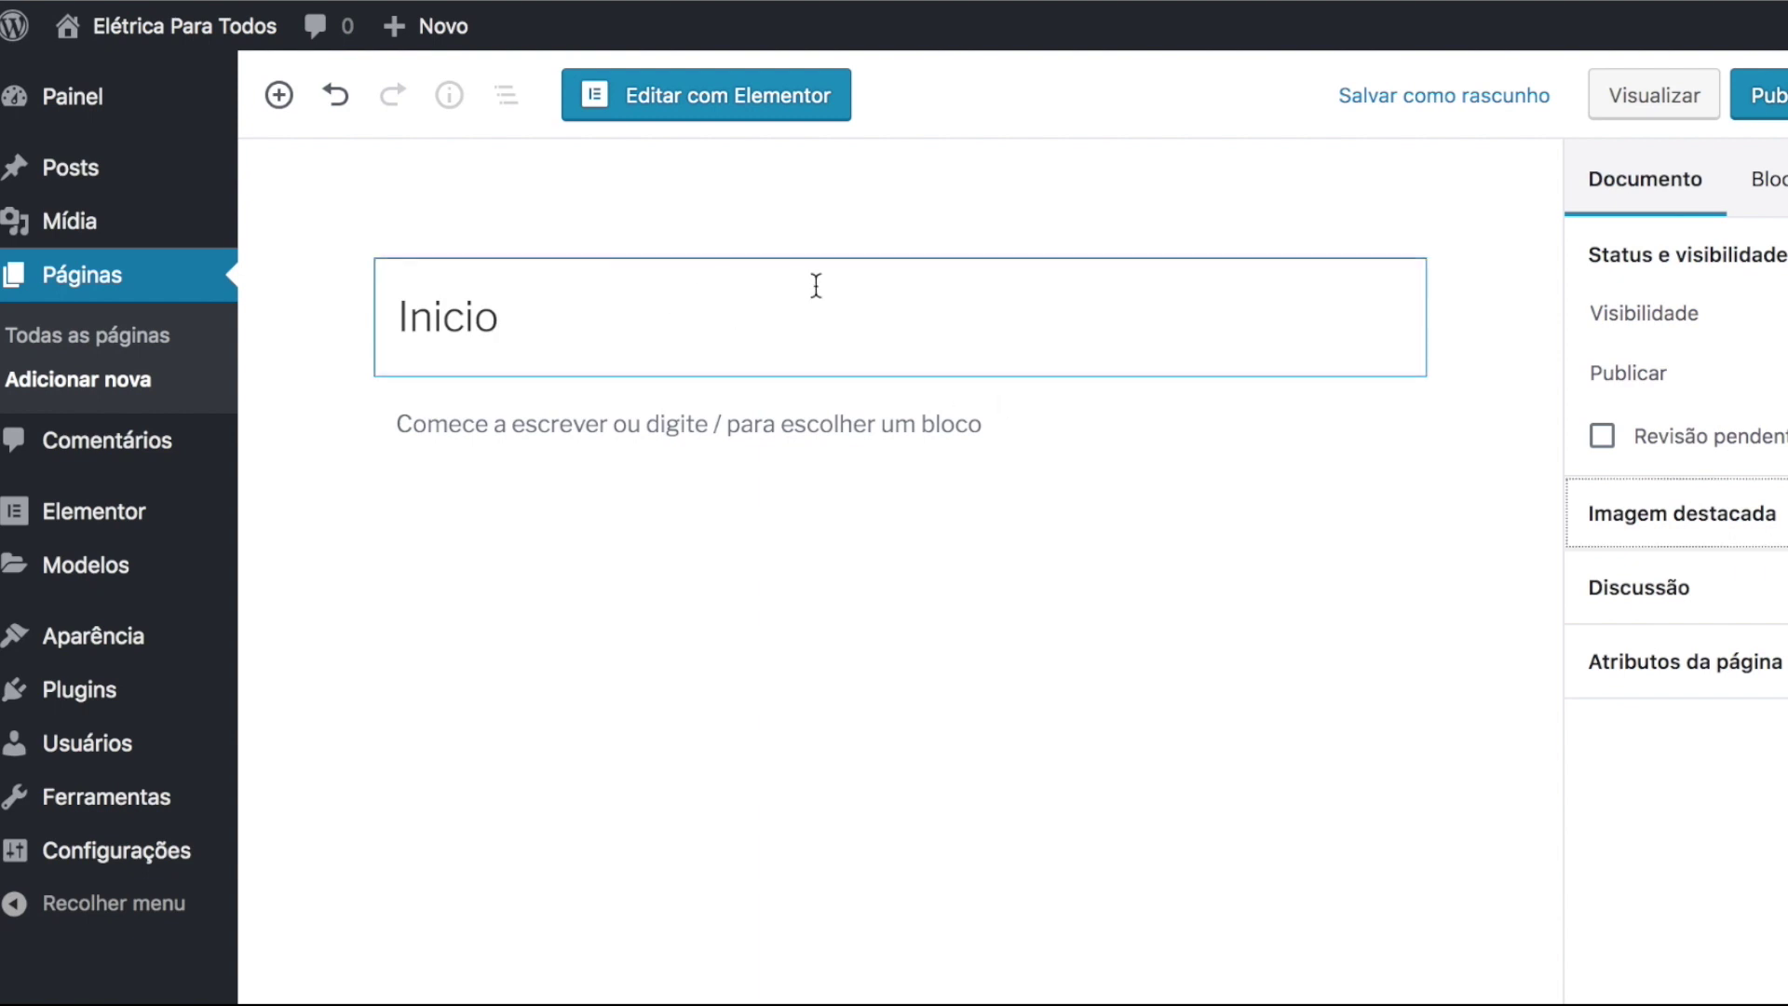
left_click(809, 110)
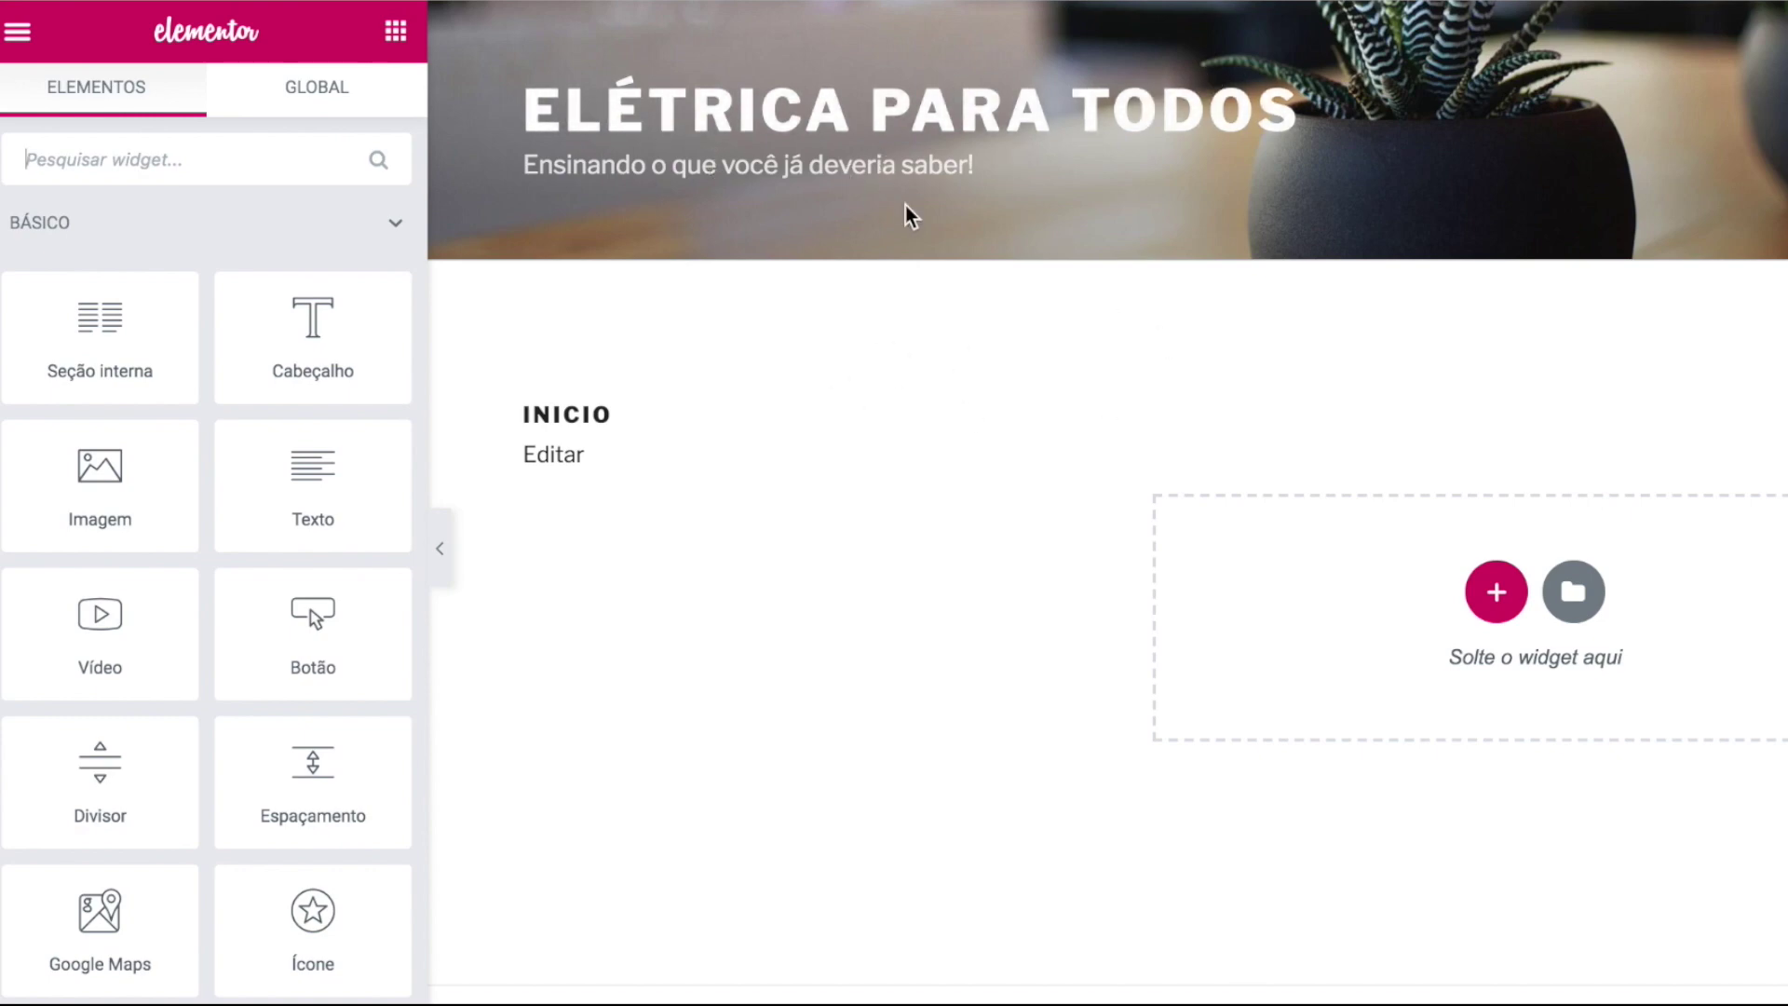
Step: In the page settings of Inicio, set the page layout to Elementor canvas
left_click_drag(514, 421, 662, 423)
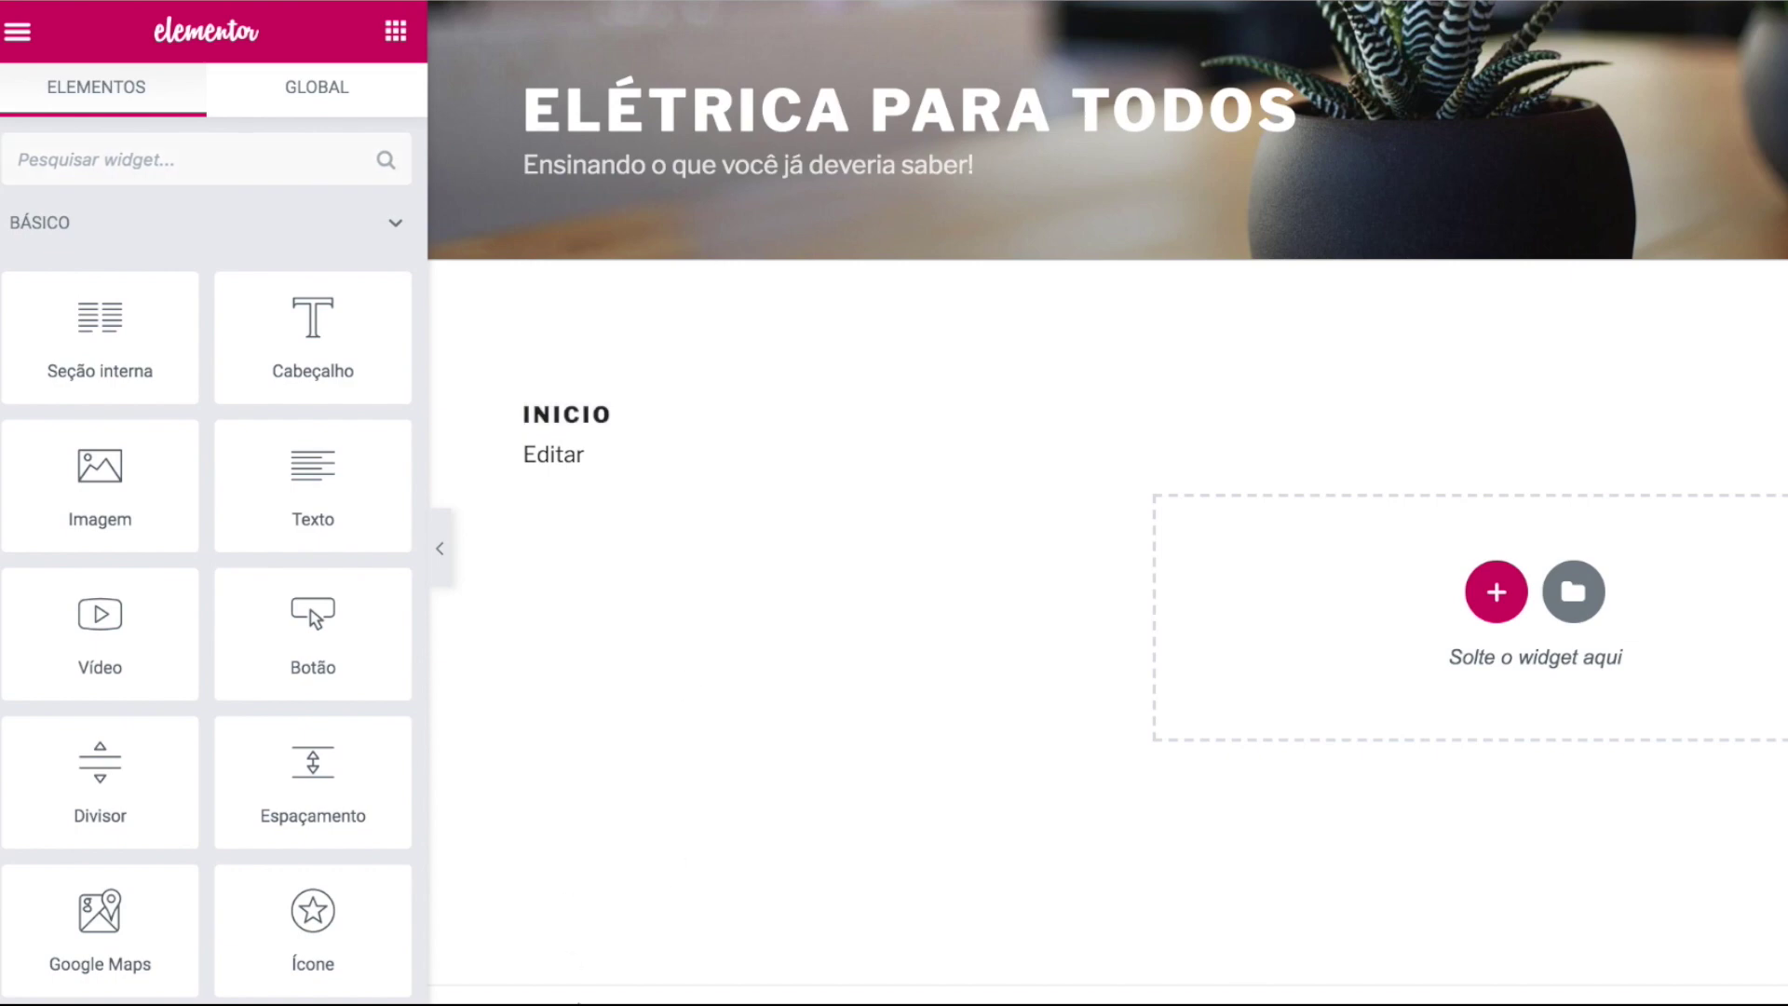
scroll(990, 683, "down", 1)
scroll(990, 589, "up", 1)
scroll(1508, 192, "down", 1)
scroll(1037, 239, "up", 1)
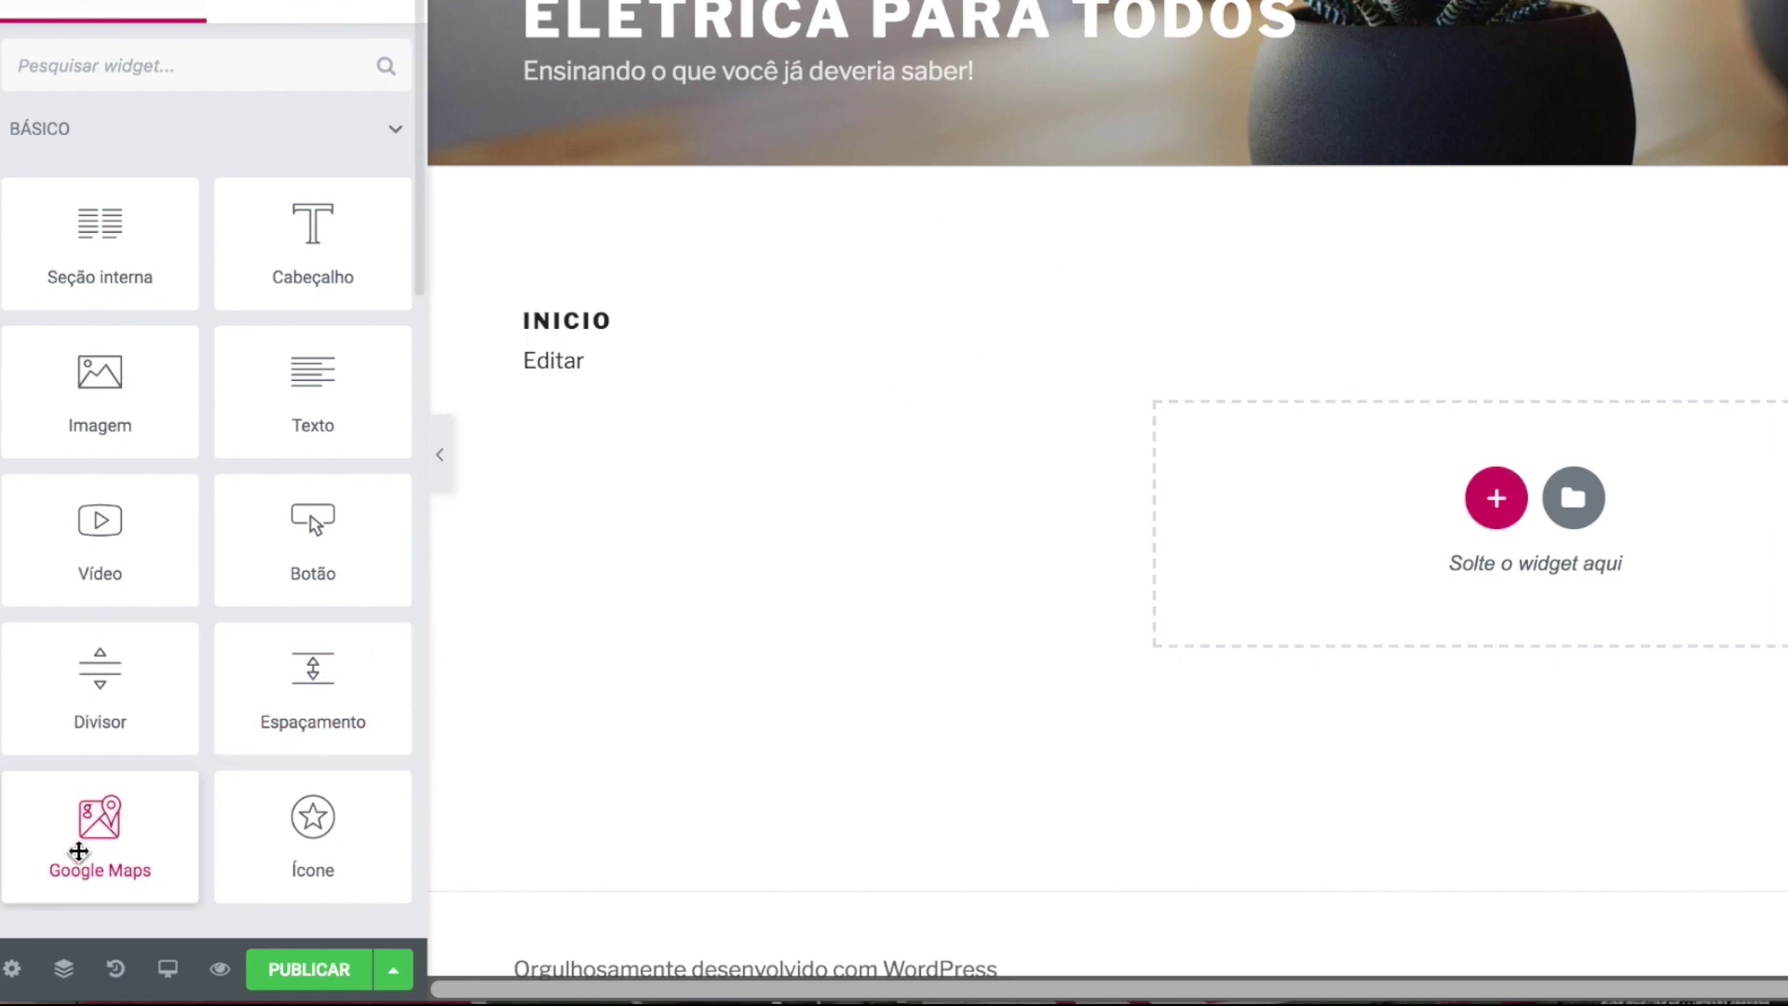
left_click(14, 971)
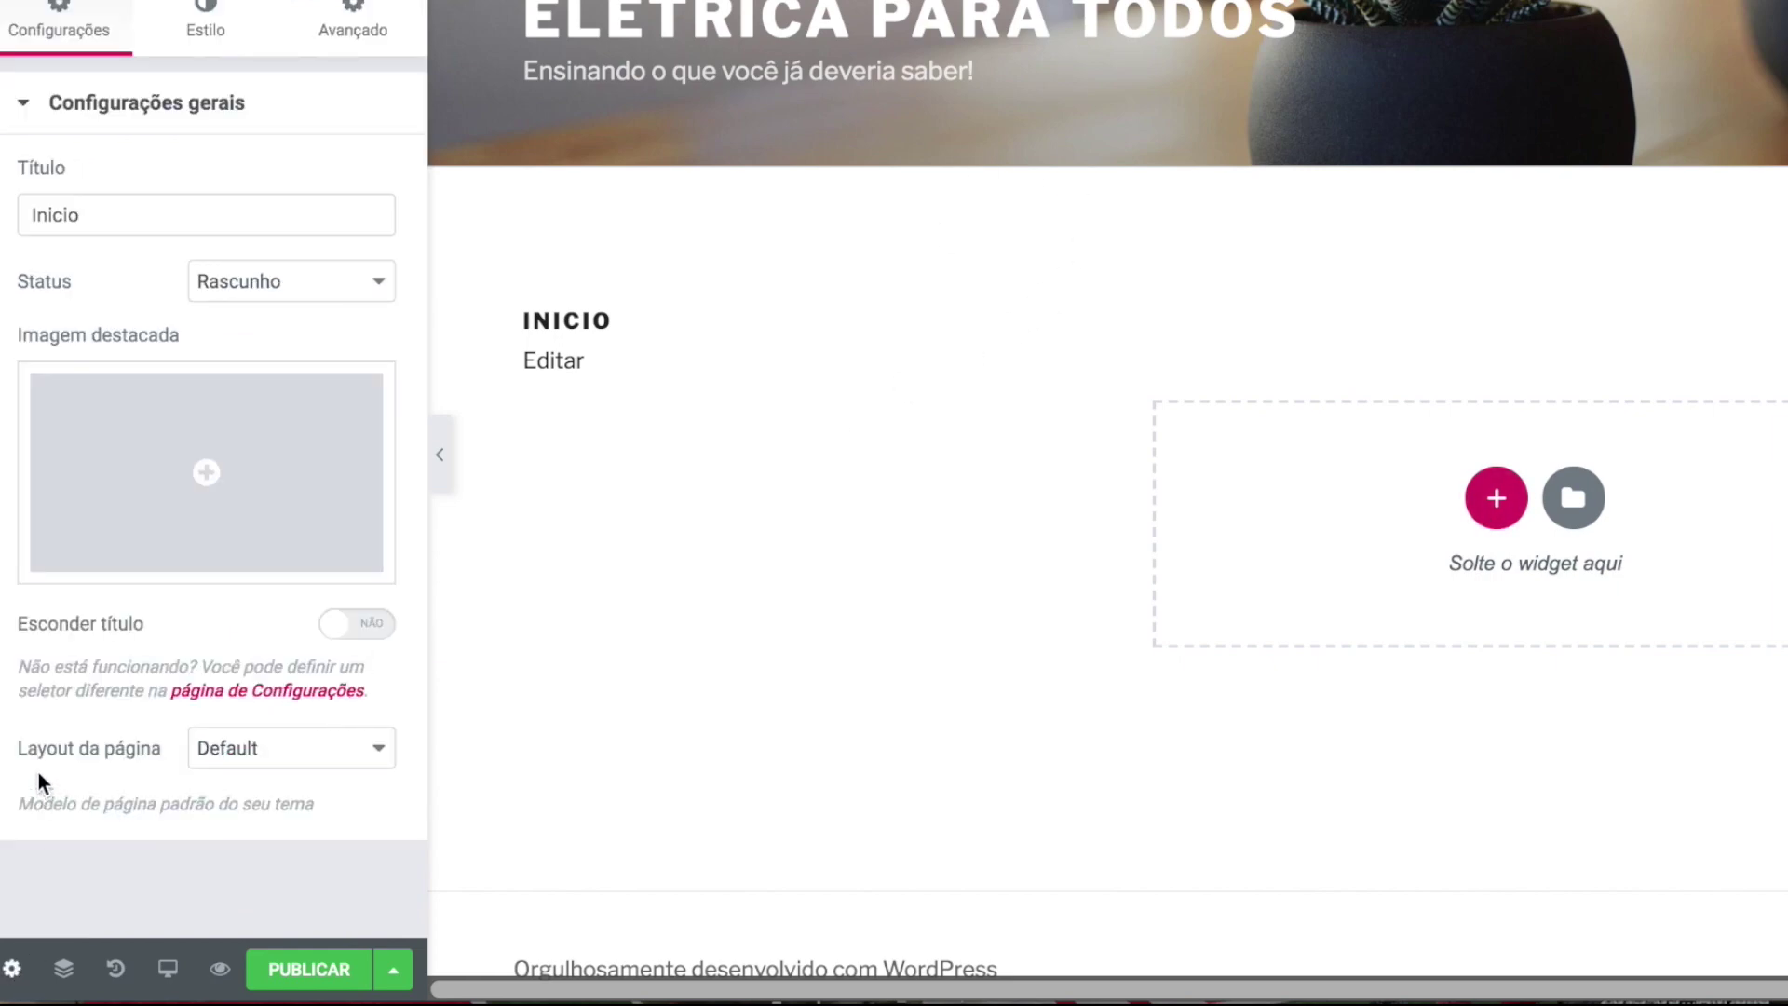
left_click(279, 750)
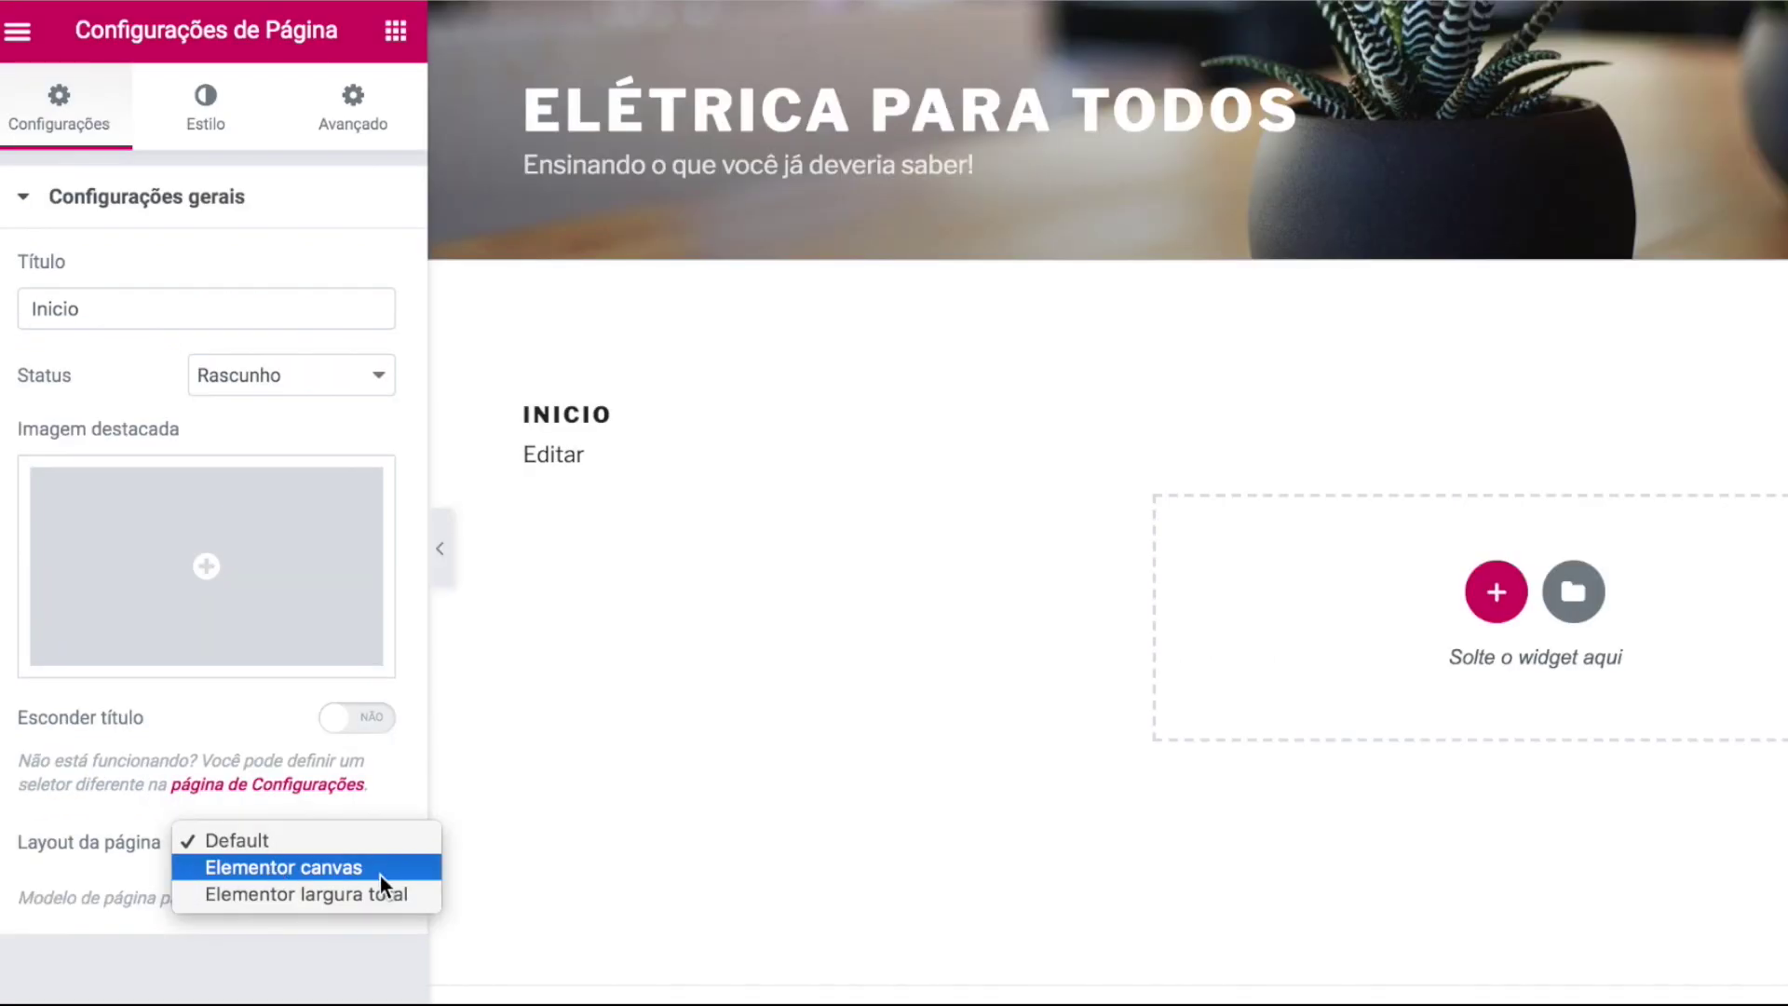
left_click(372, 775)
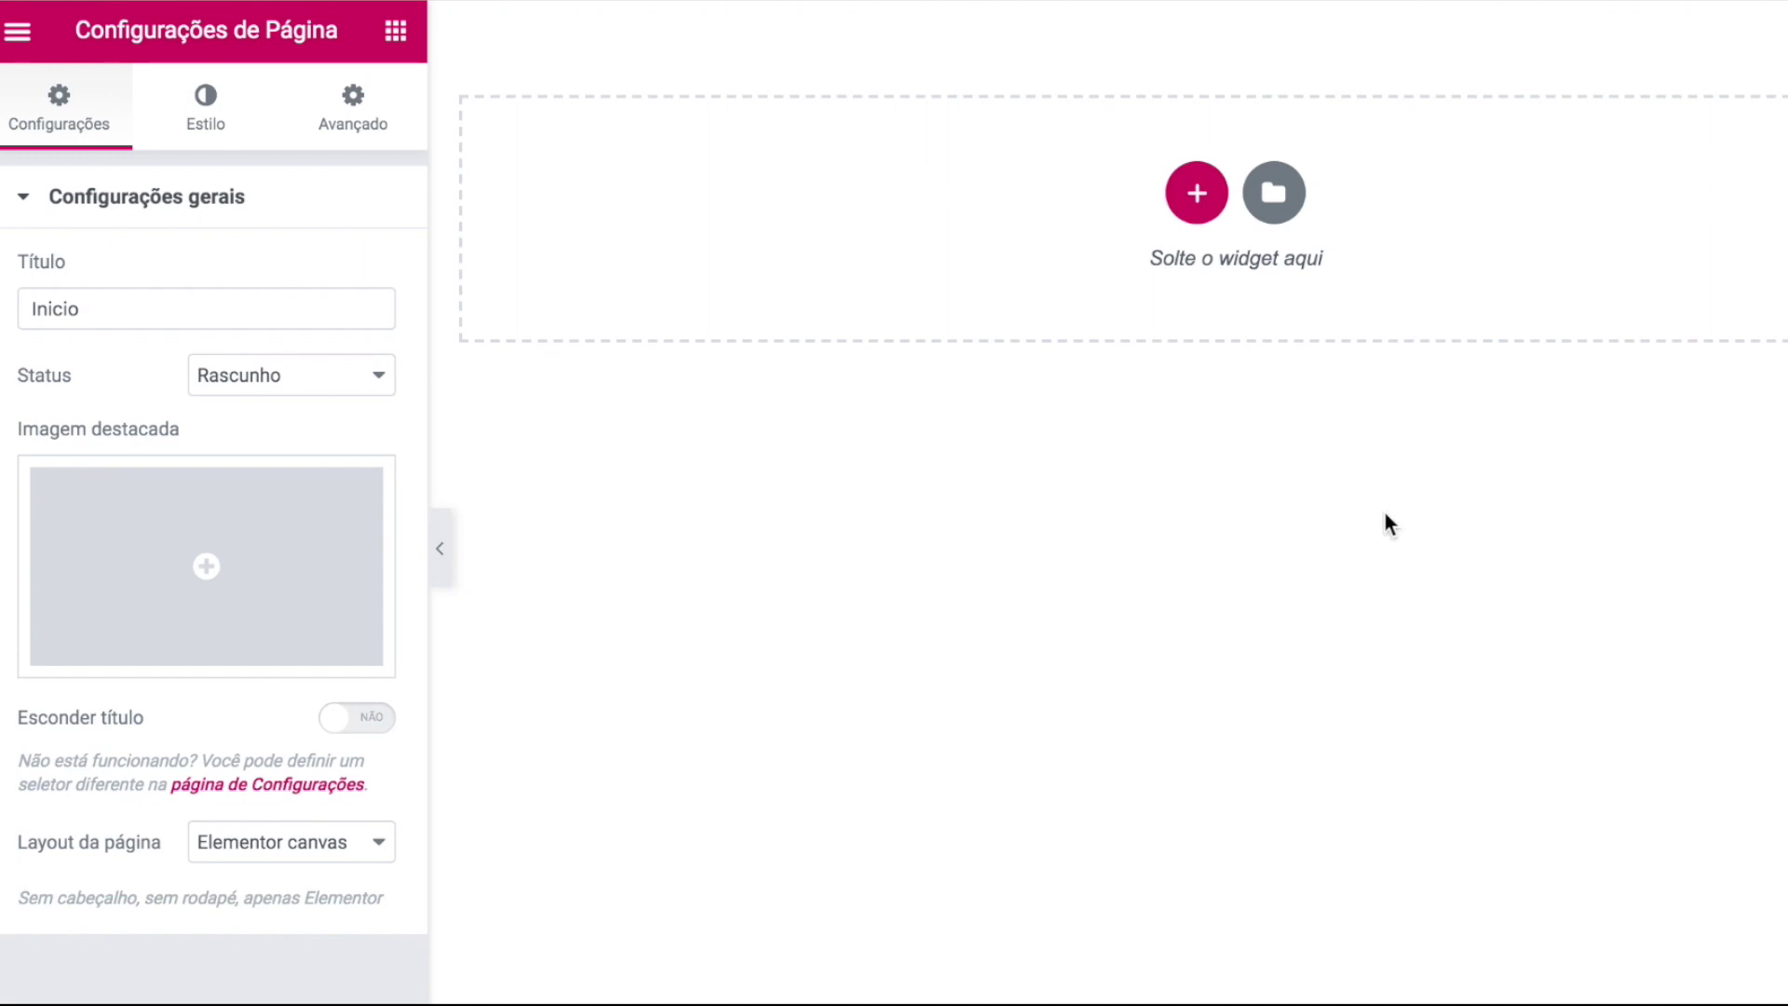
left_click(990, 481)
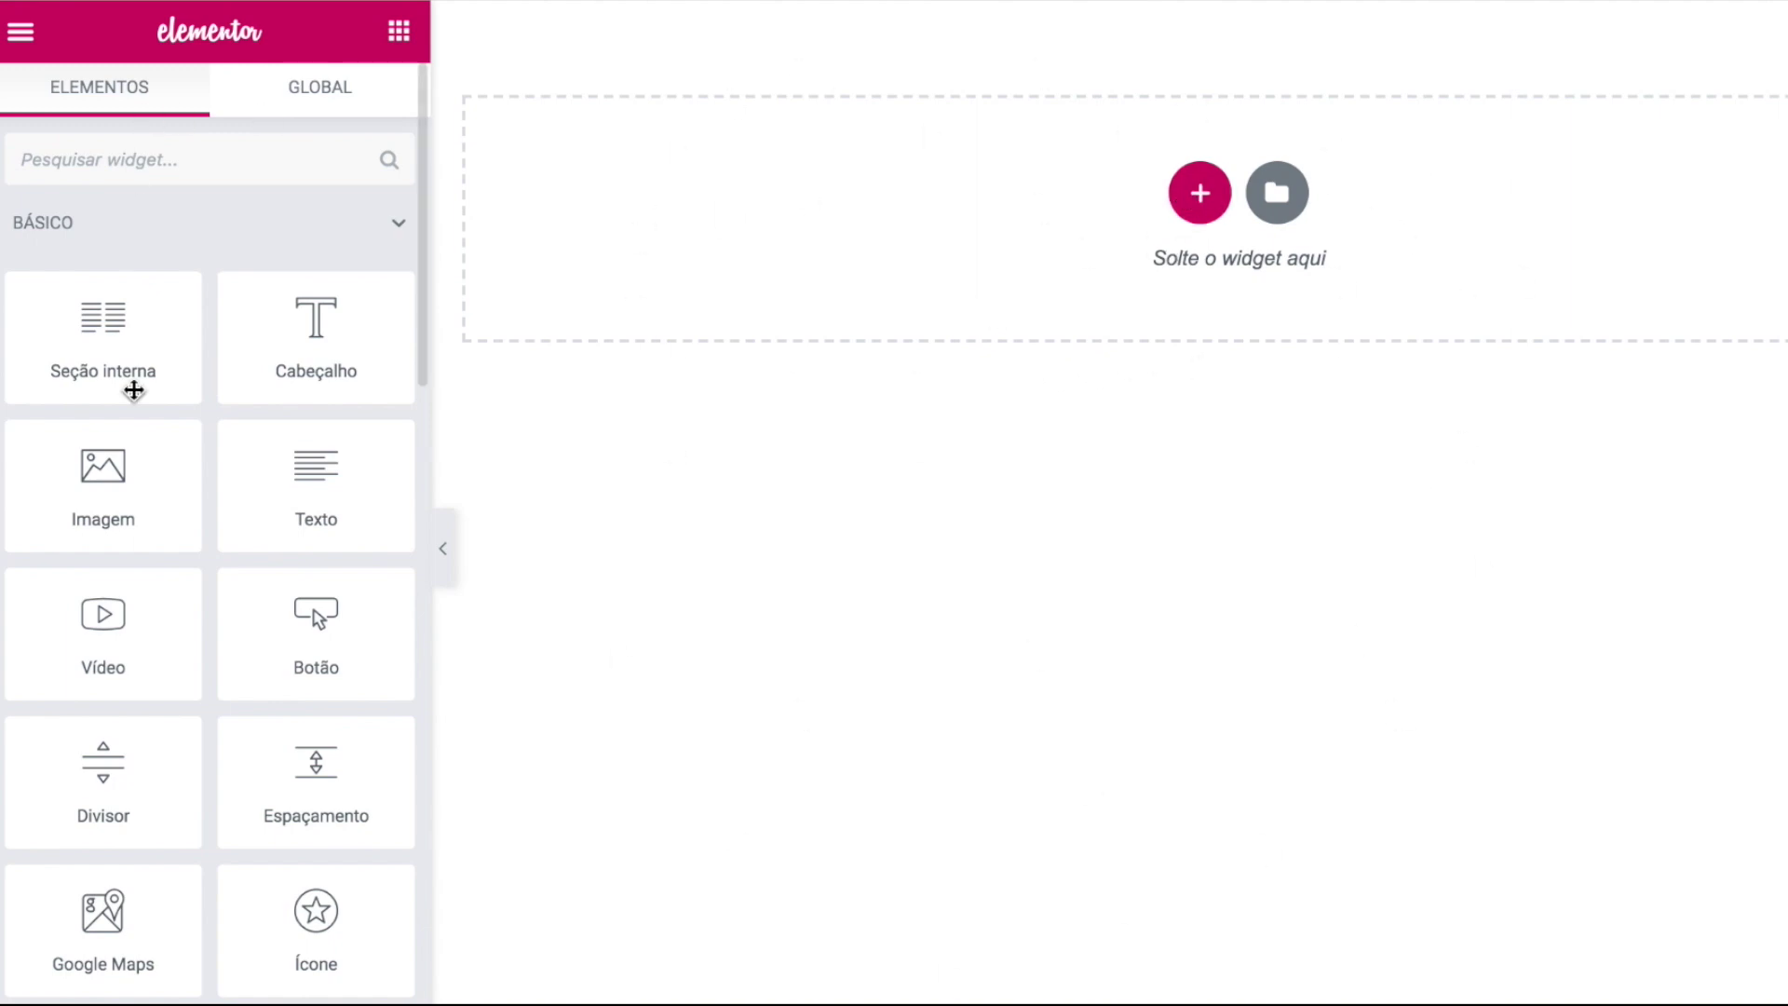
Step: Examine the editor's main menu options and the widgets offered in the Básico, Geral and WordPress categories
left_click(20, 34)
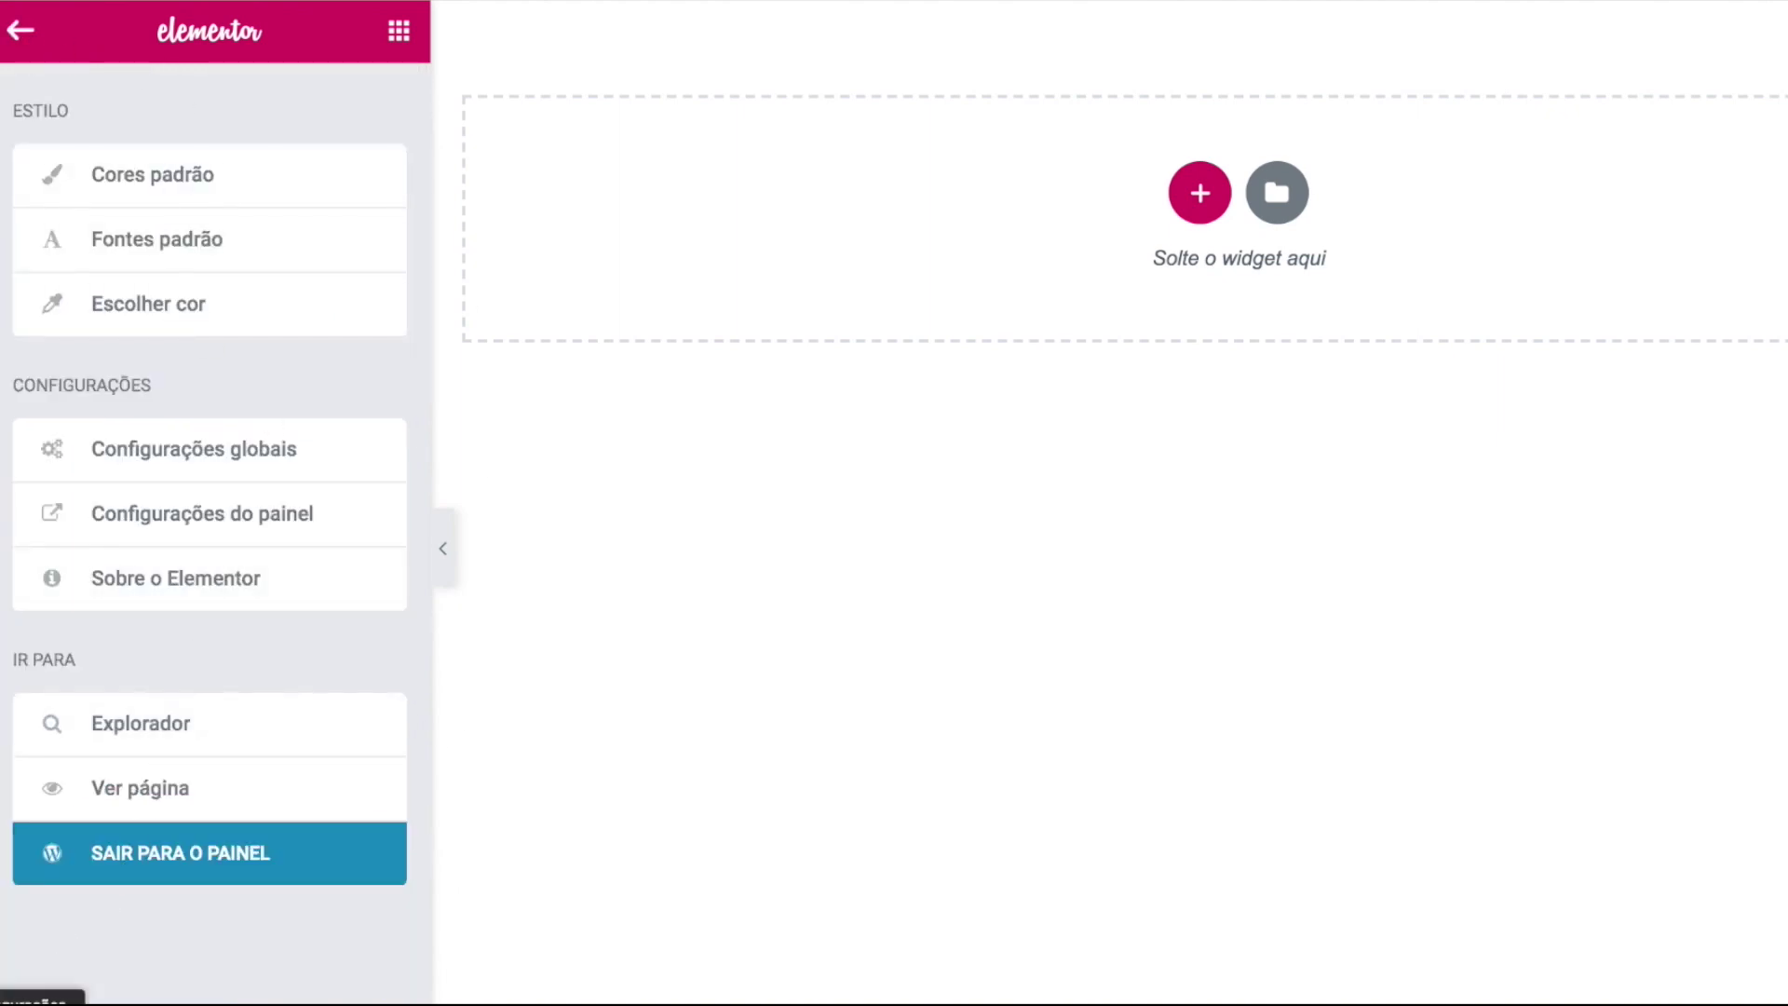
left_click(28, 998)
left_click(32, 42)
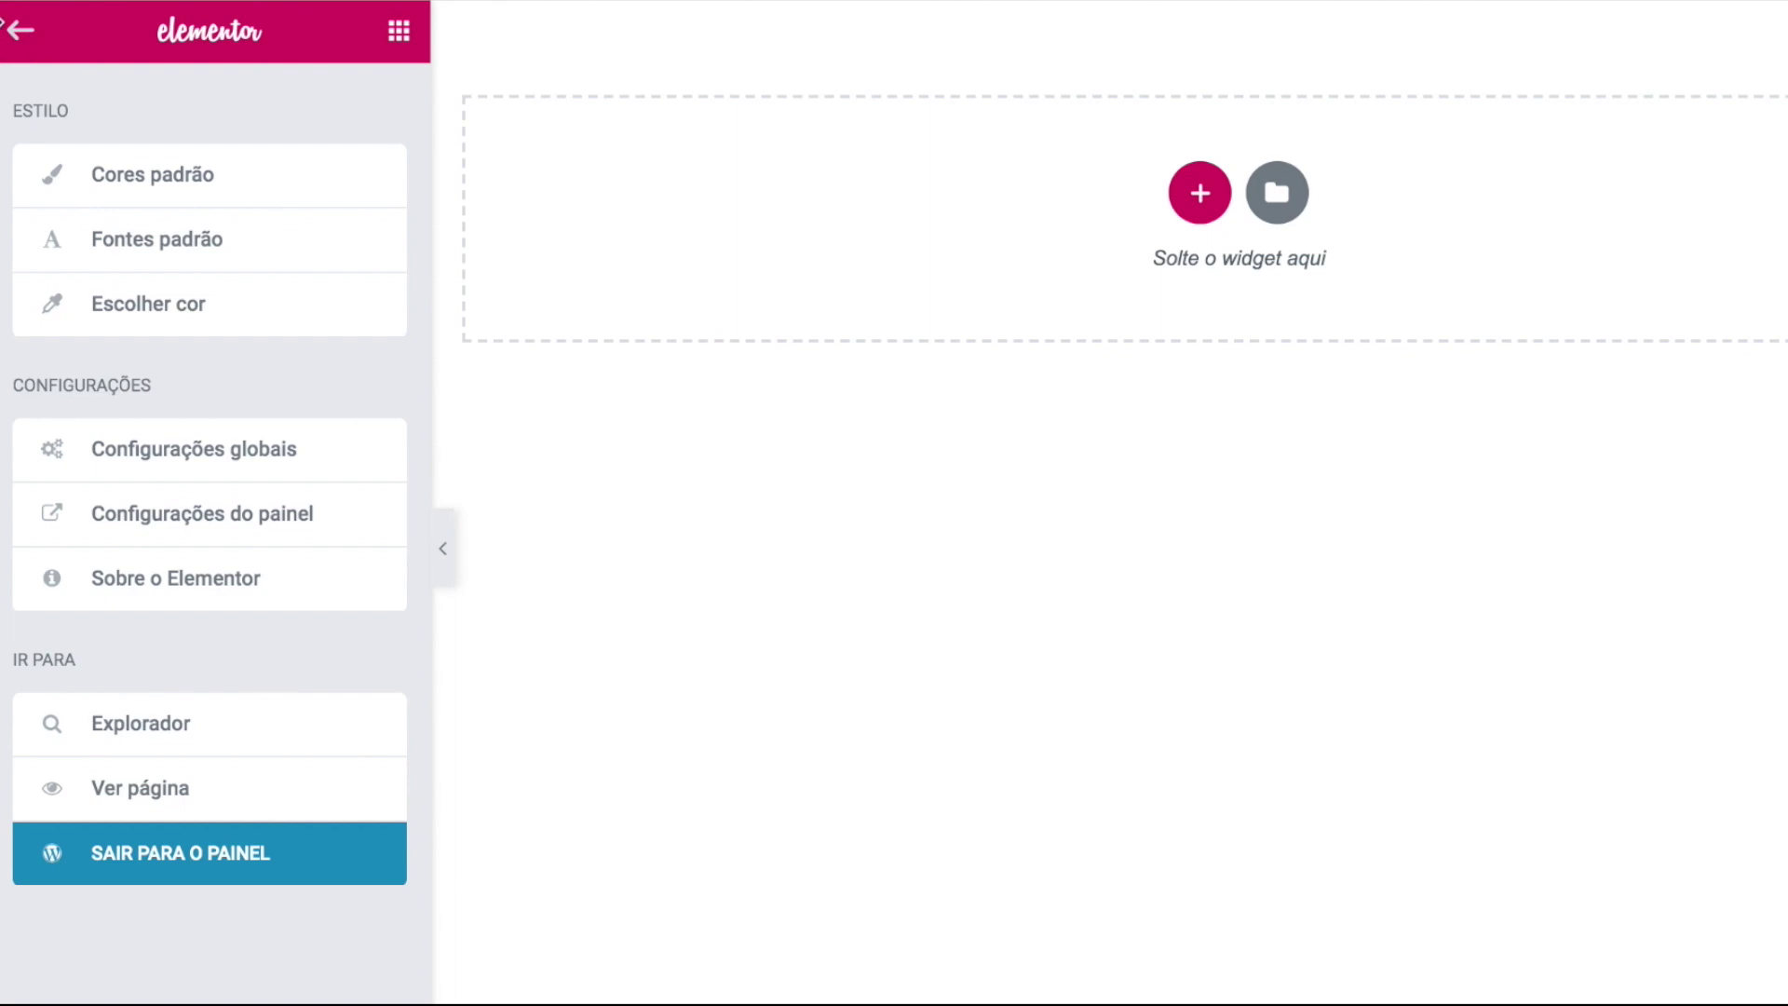
left_click(28, 37)
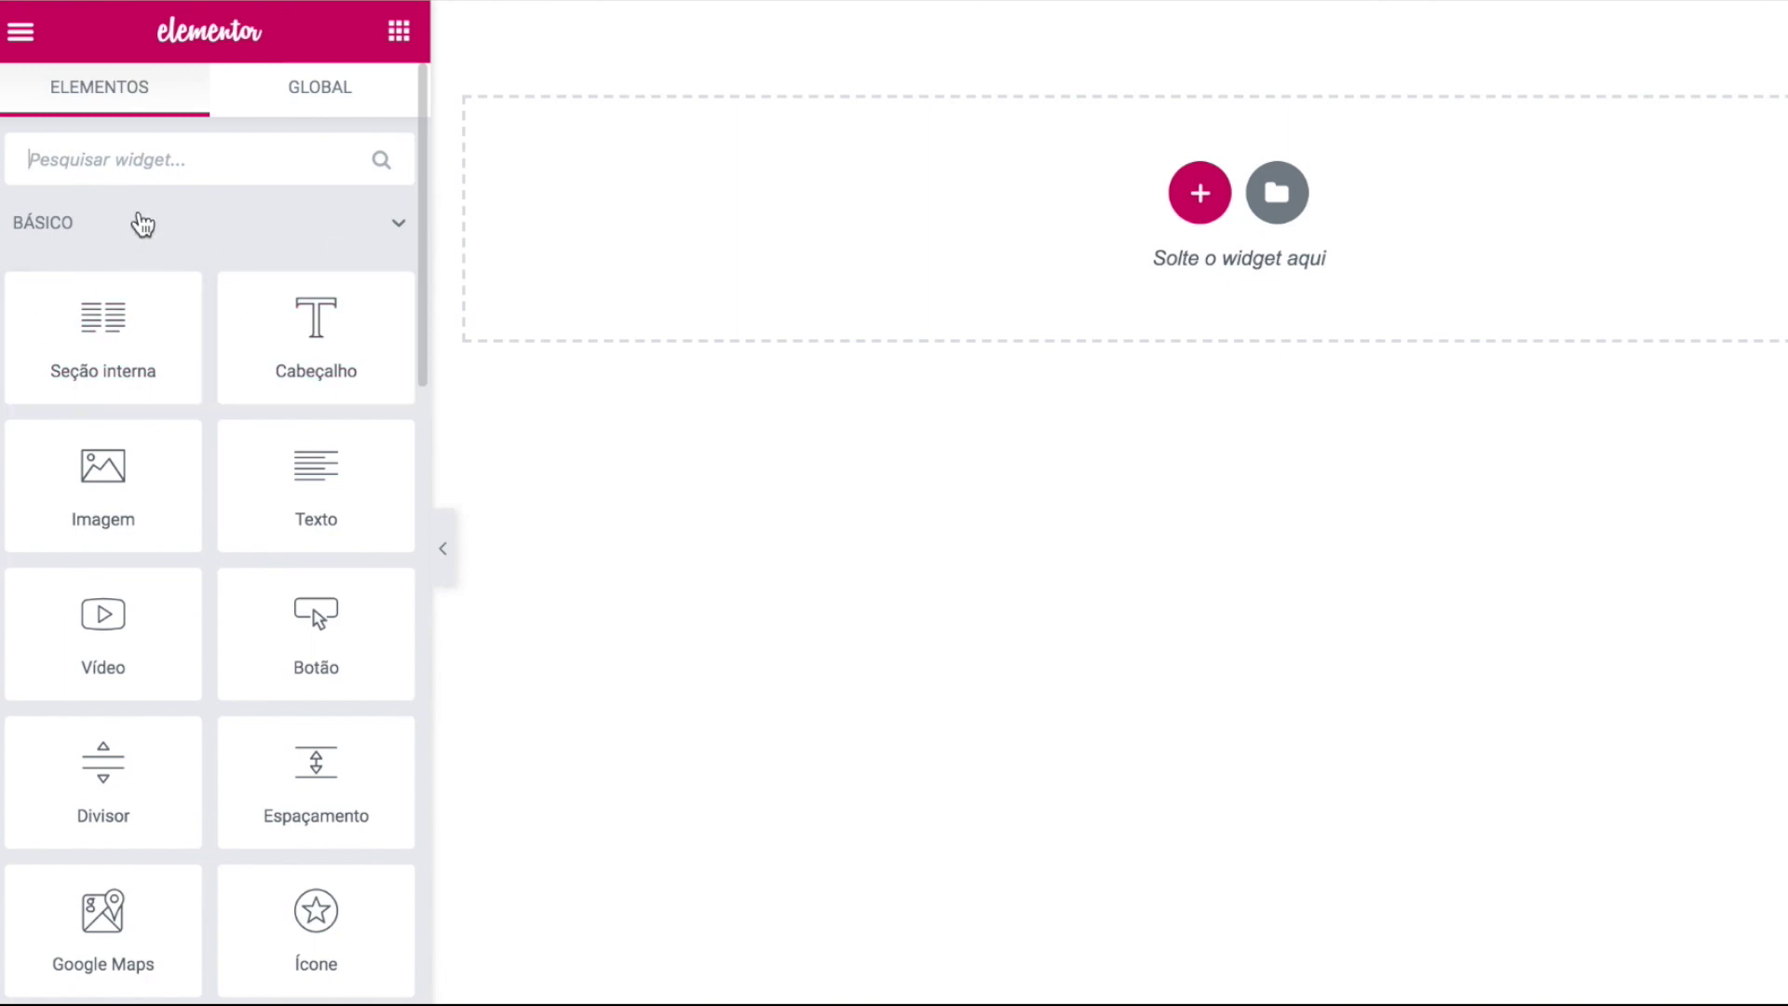
scroll(251, 387, "down", 12)
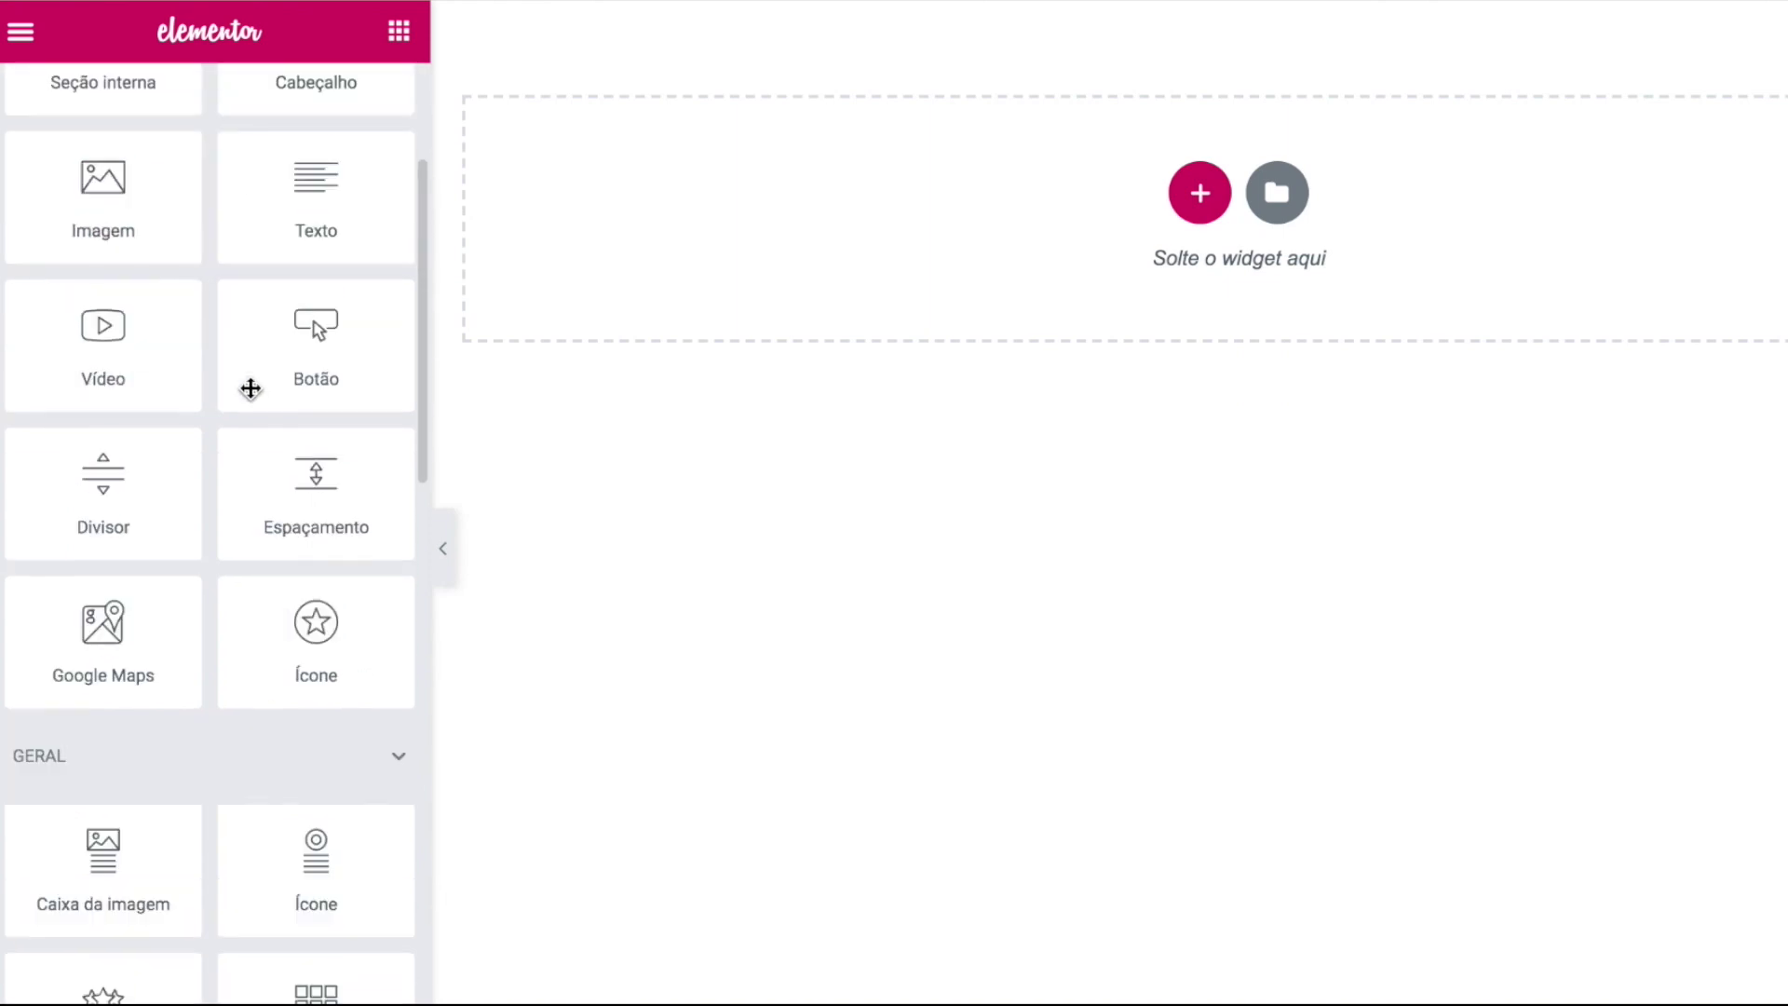
scroll(252, 388, "down", 7)
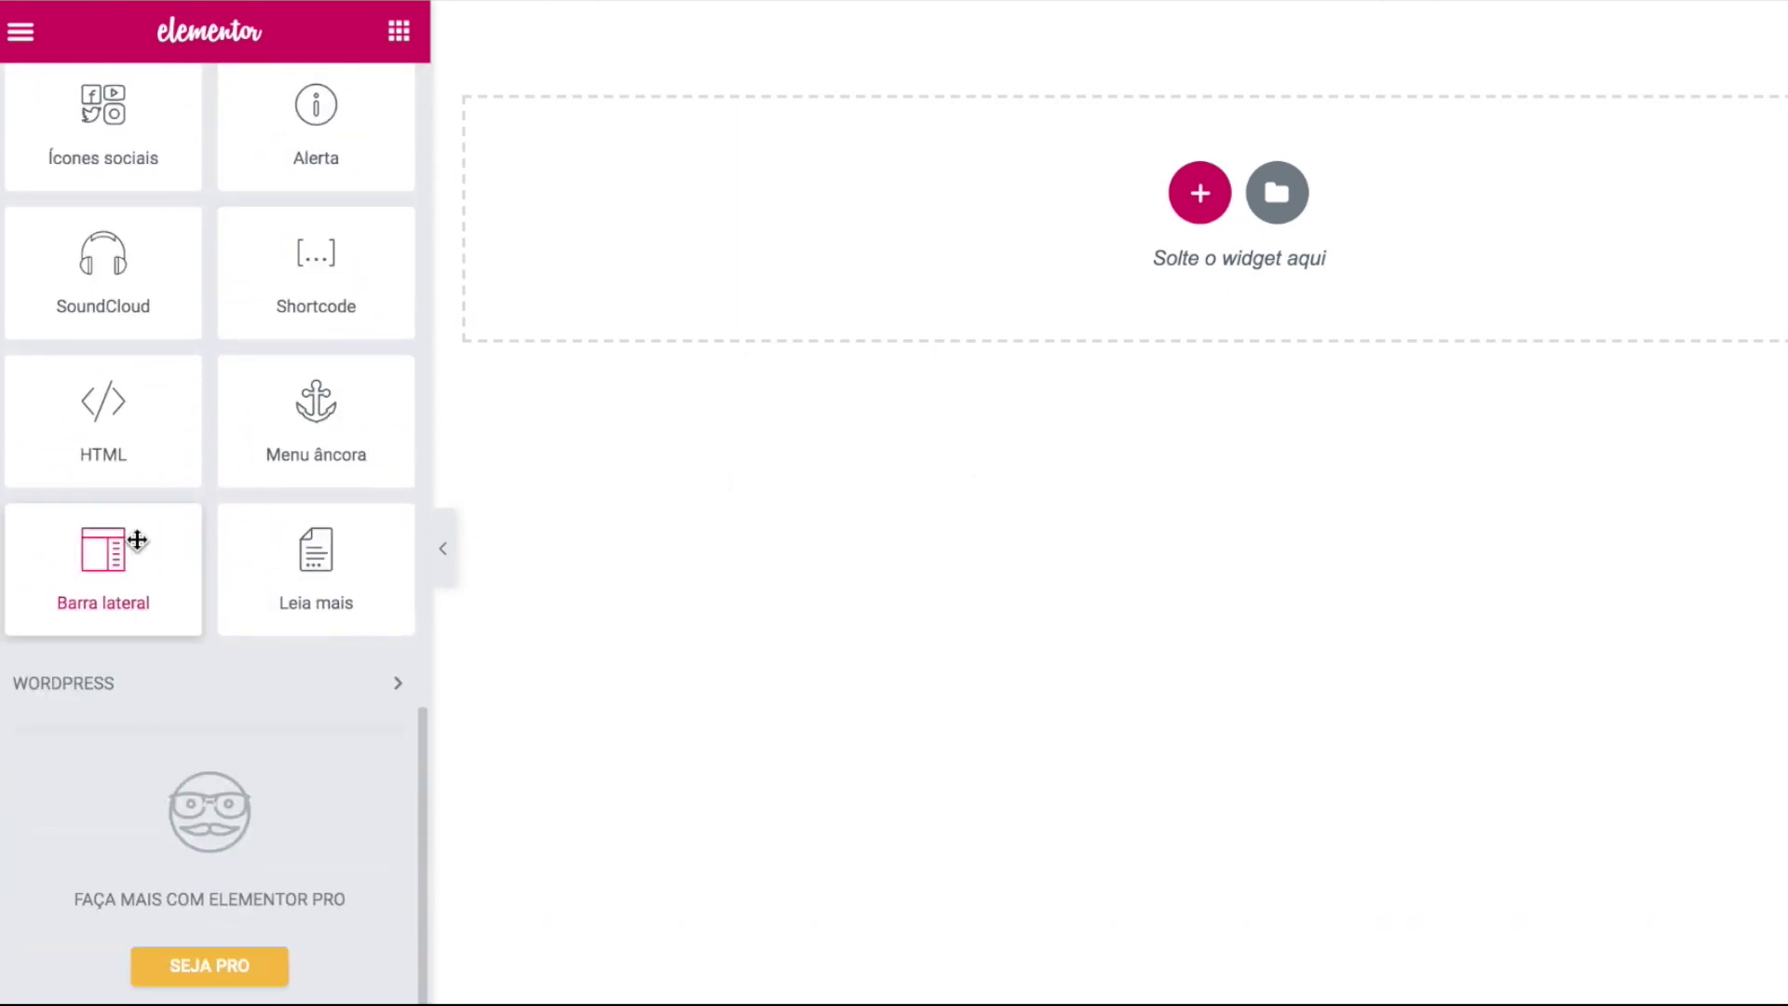
left_click(398, 689)
scroll(268, 713, "down", 10)
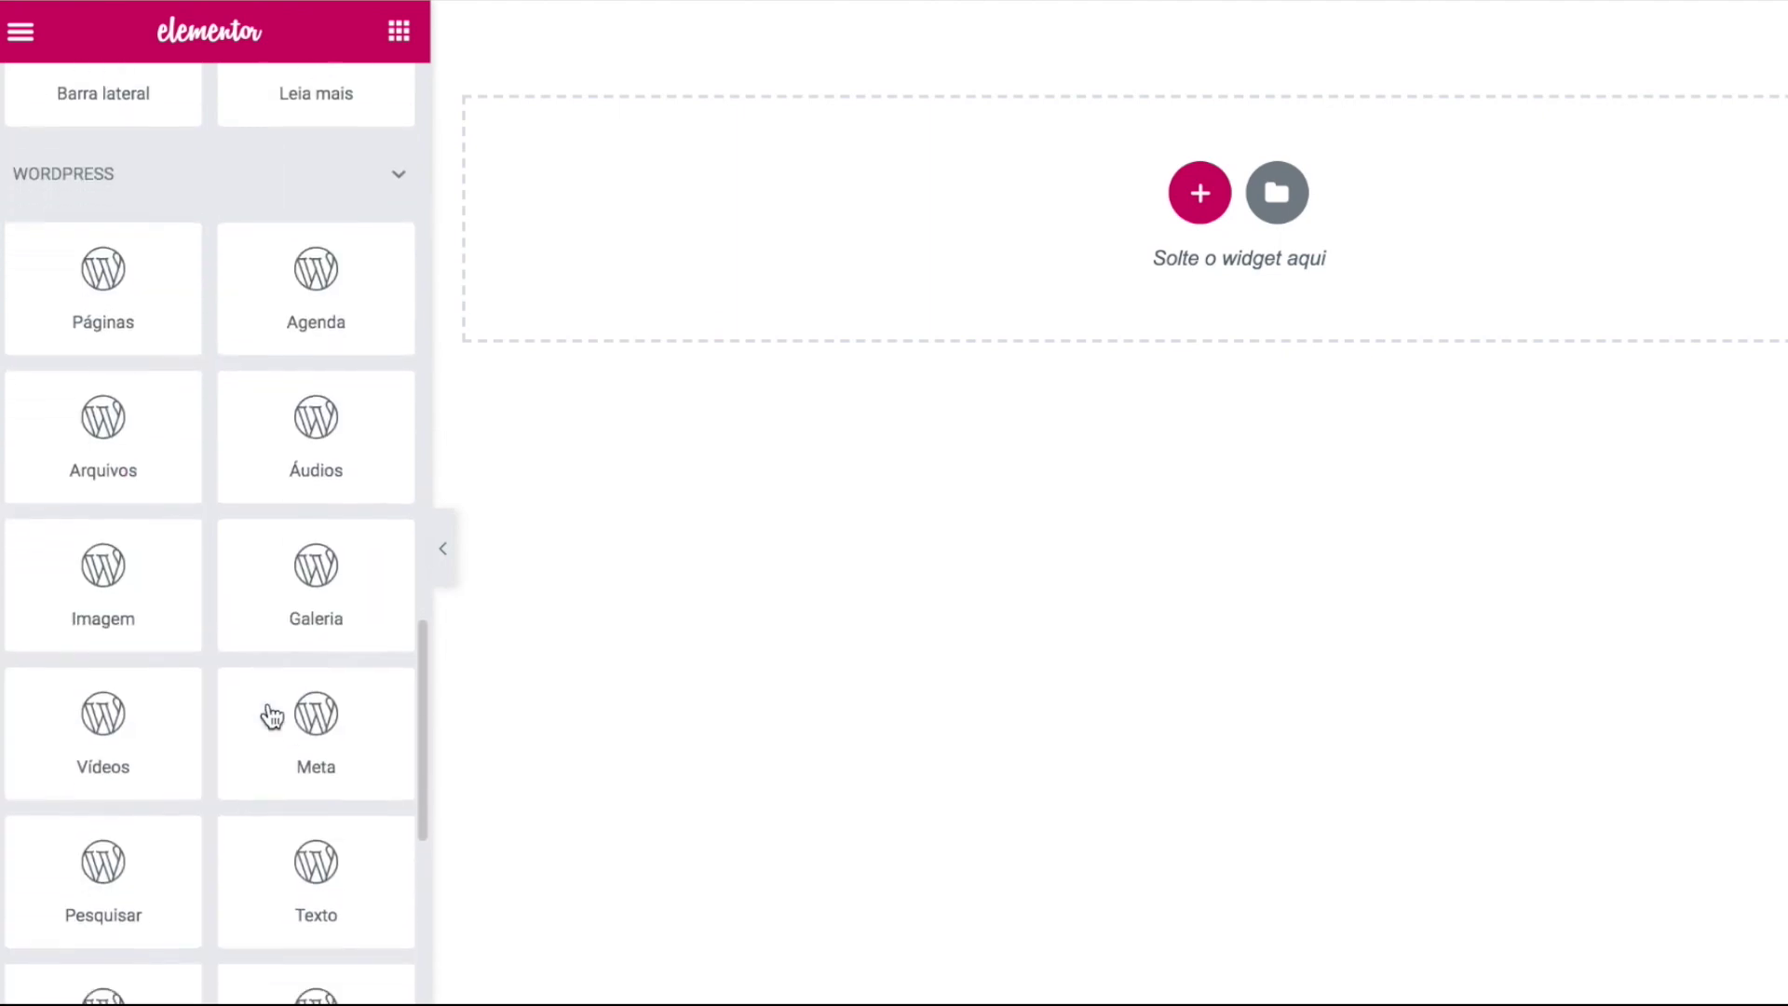
scroll(239, 659, "up", 14)
scroll(108, 667, "down", 3)
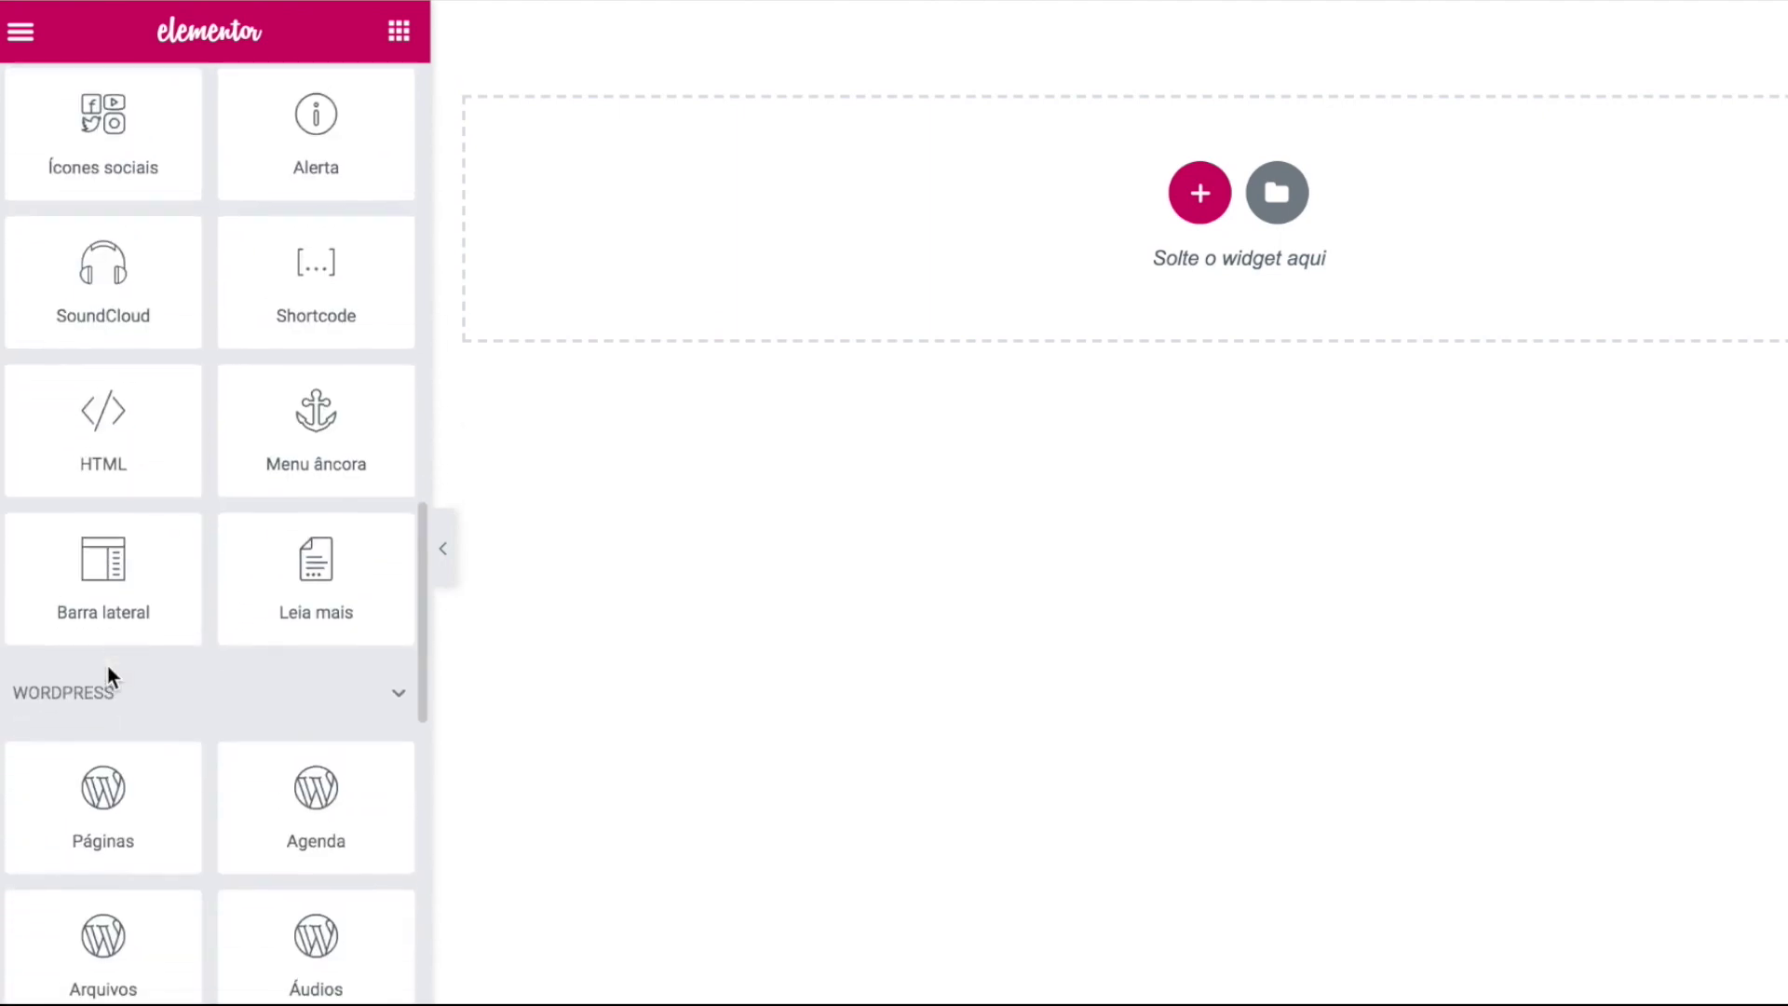
scroll(108, 666, "up", 10)
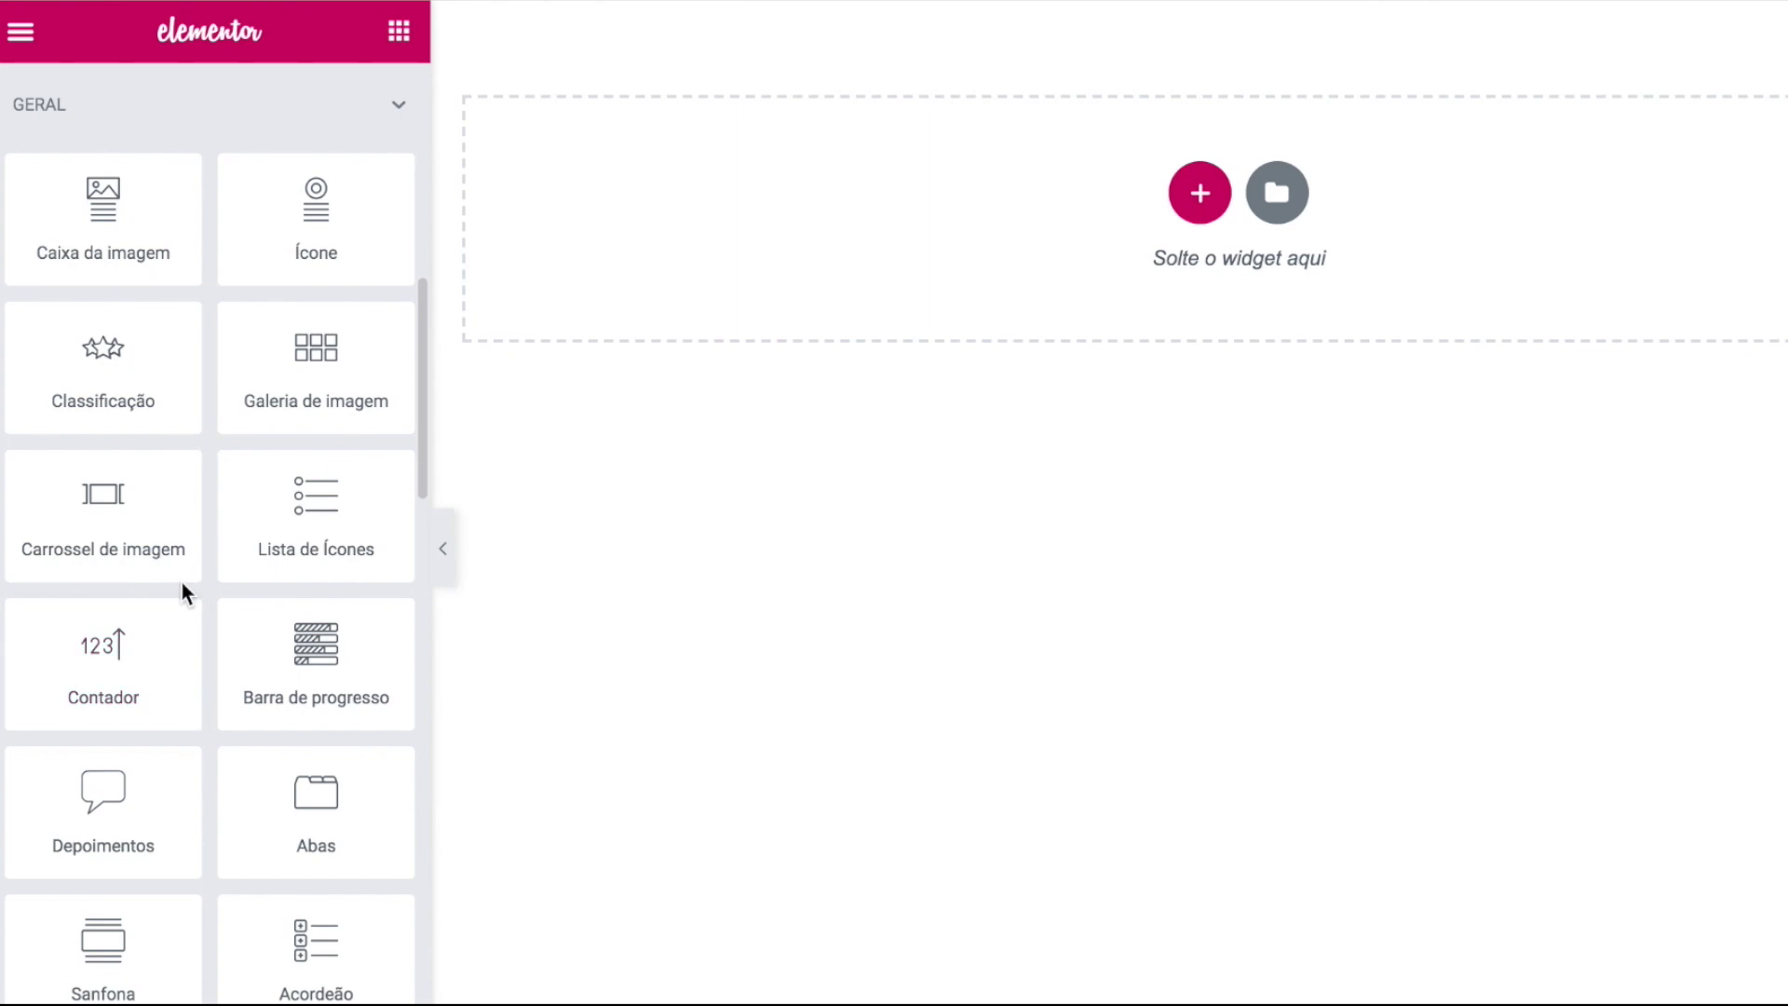
scroll(180, 579, "down", 3)
scroll(180, 579, "up", 2)
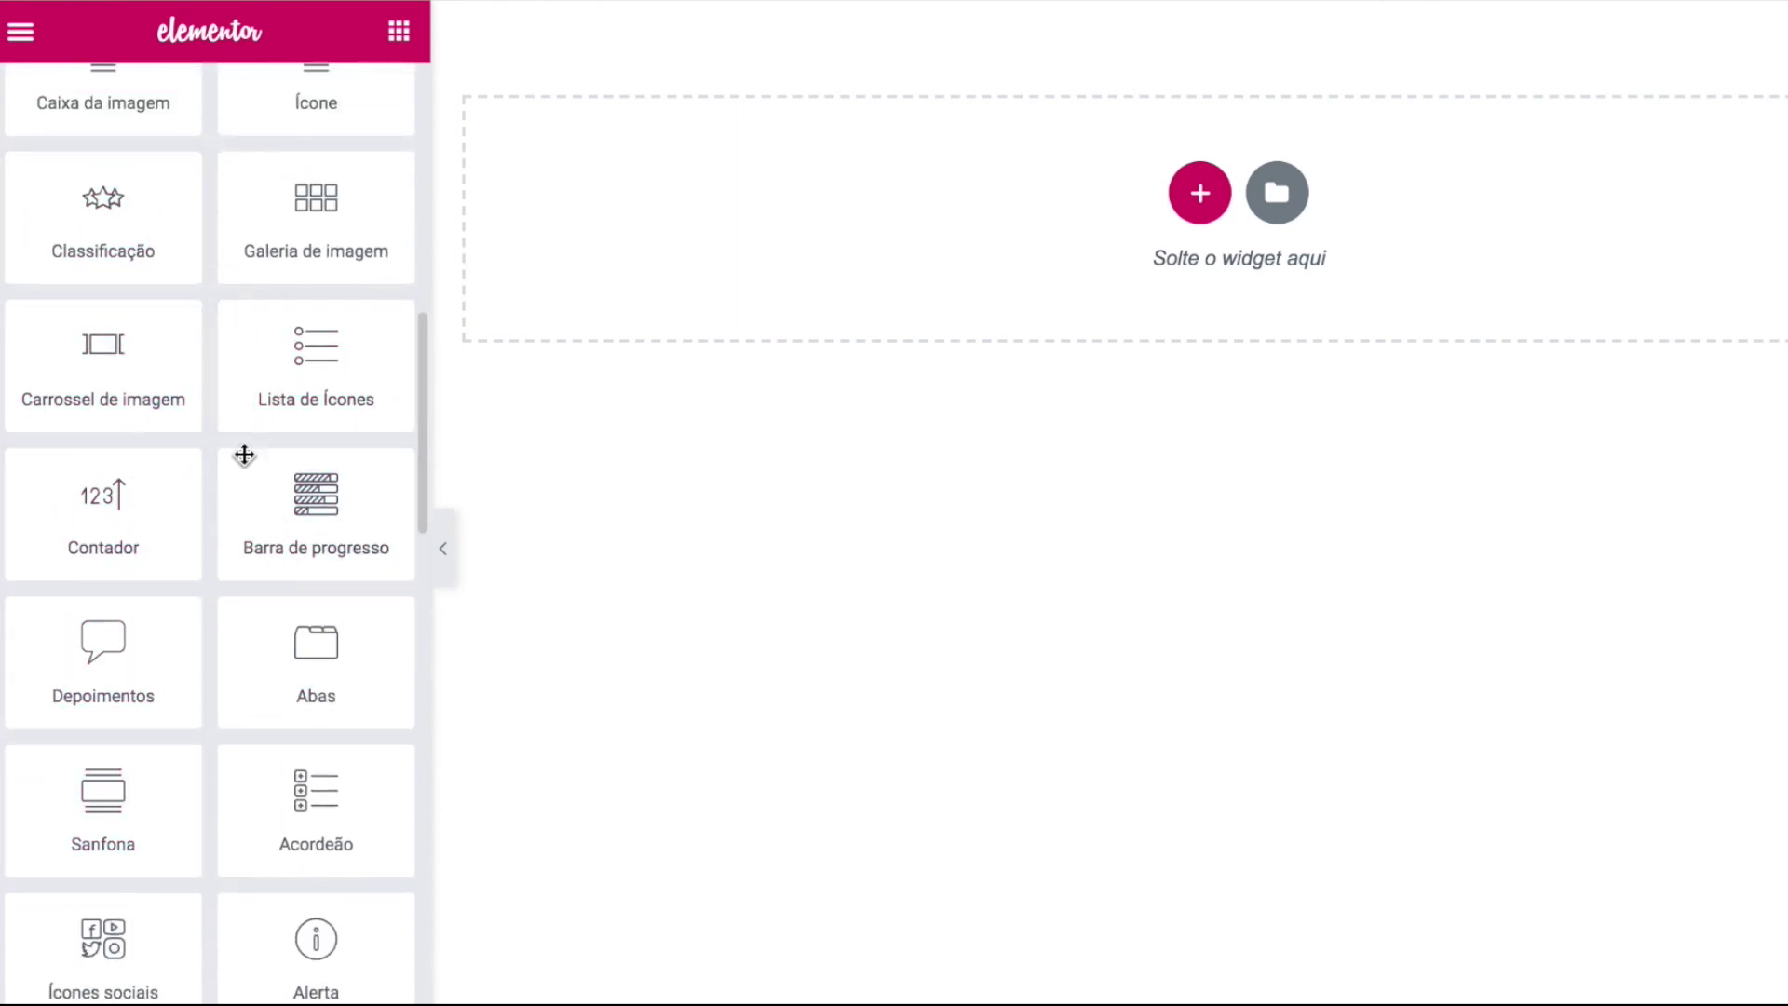
scroll(215, 437, "up", 8)
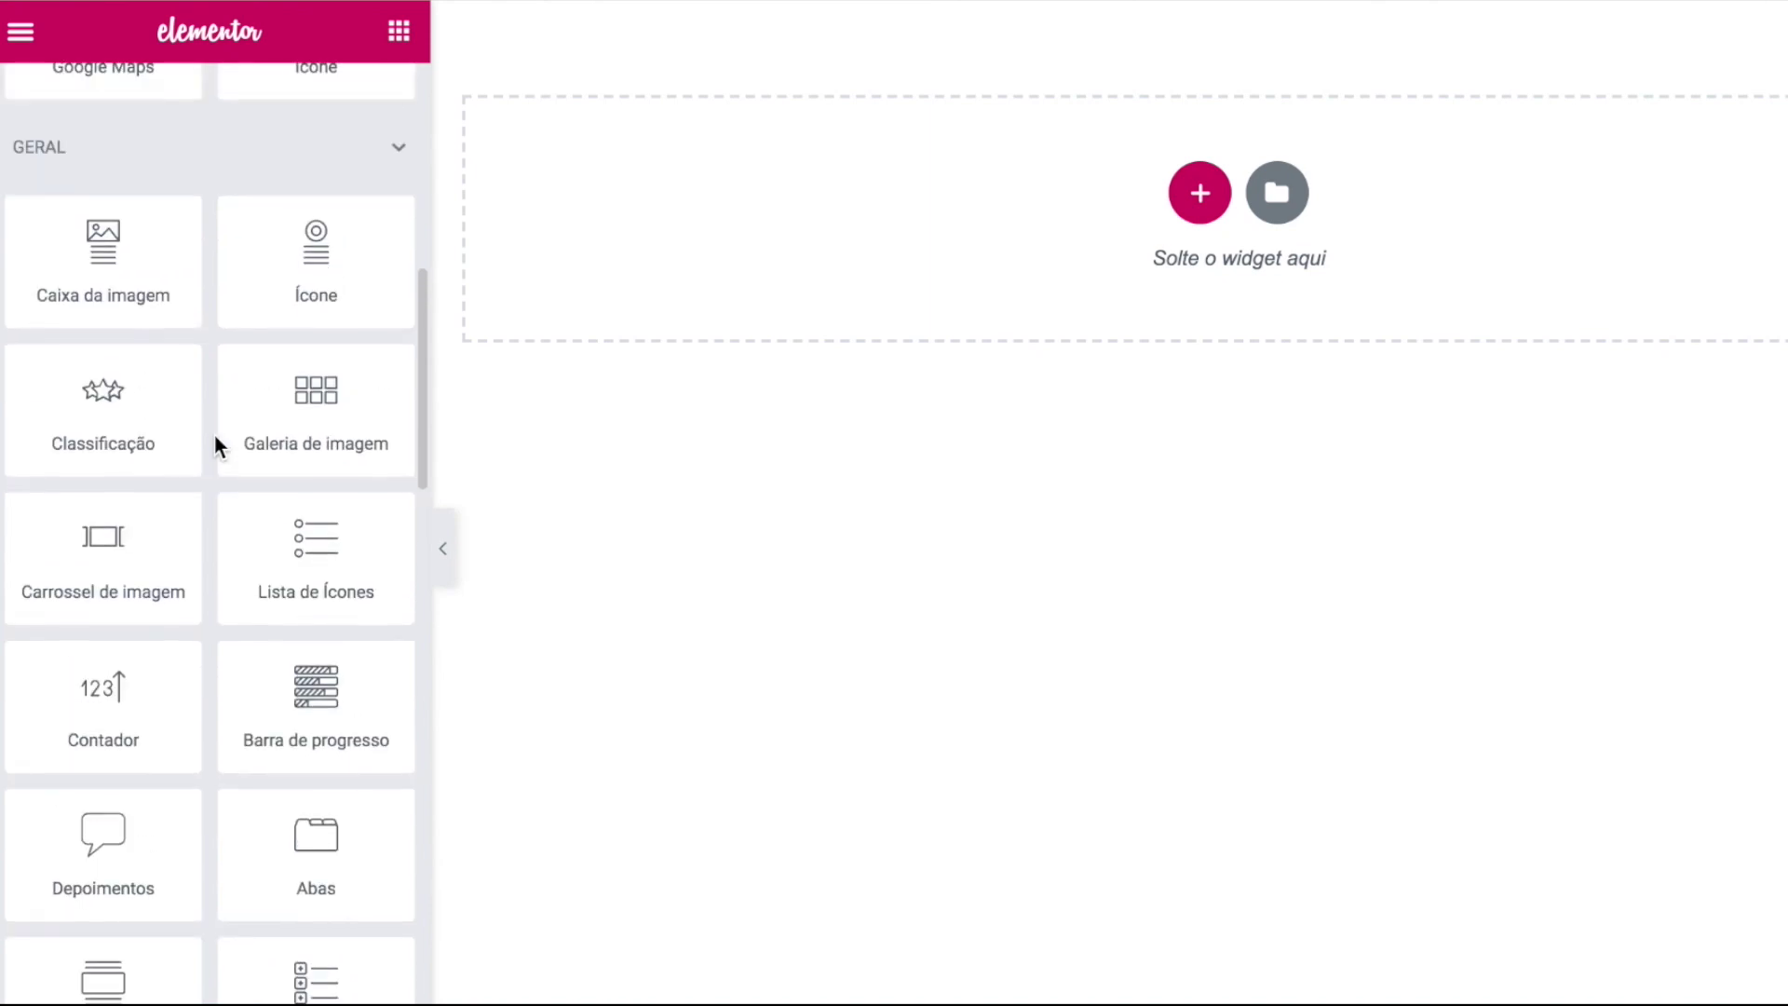
scroll(214, 434, "up", 4)
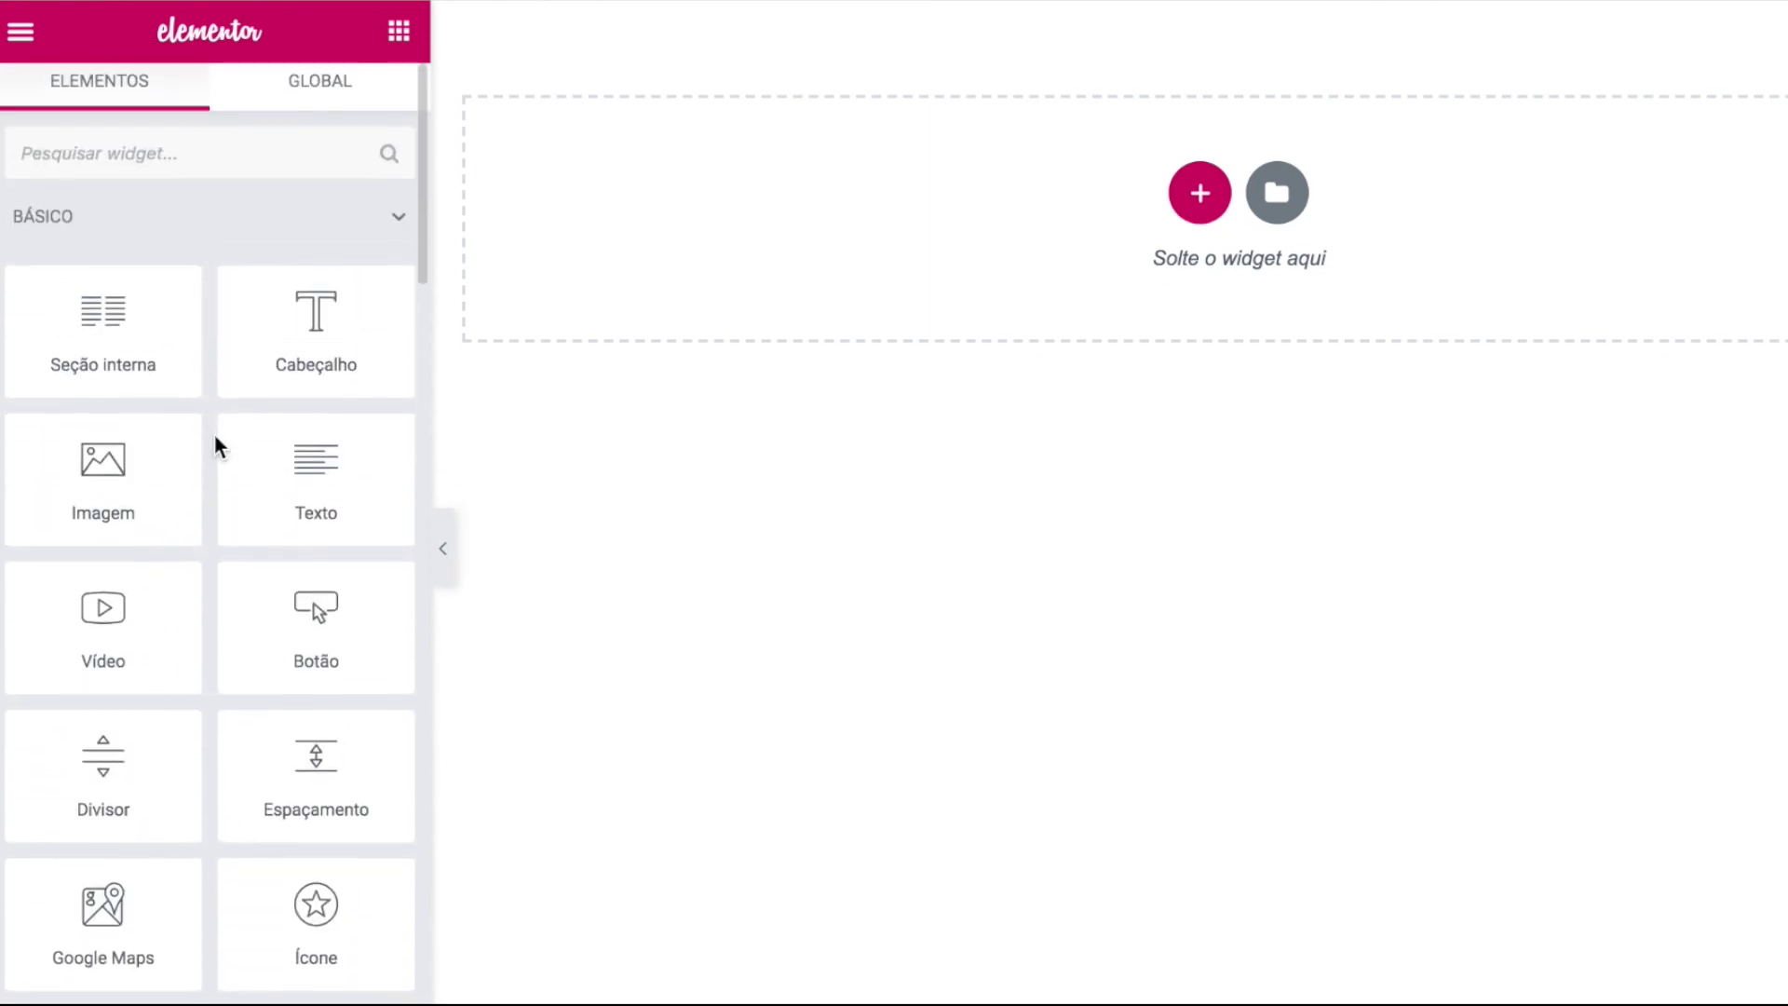
scroll(214, 434, "down", 2)
scroll(224, 731, "down", 15)
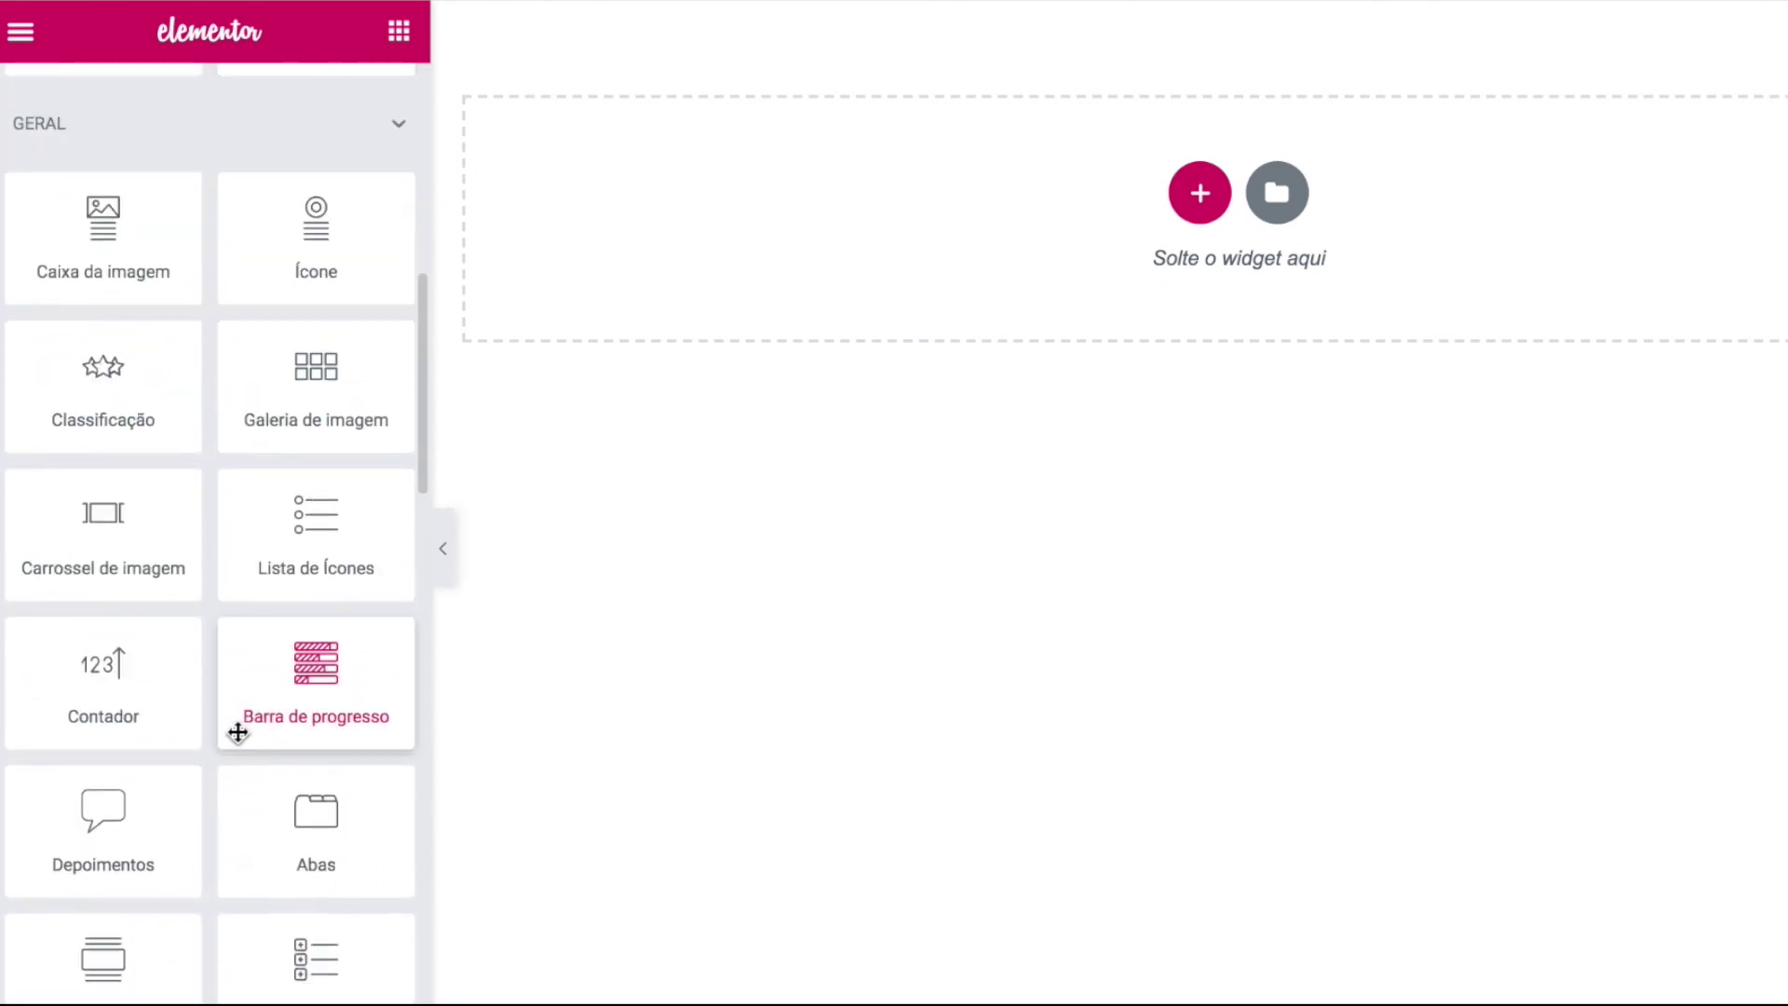
scroll(208, 742, "up", 20)
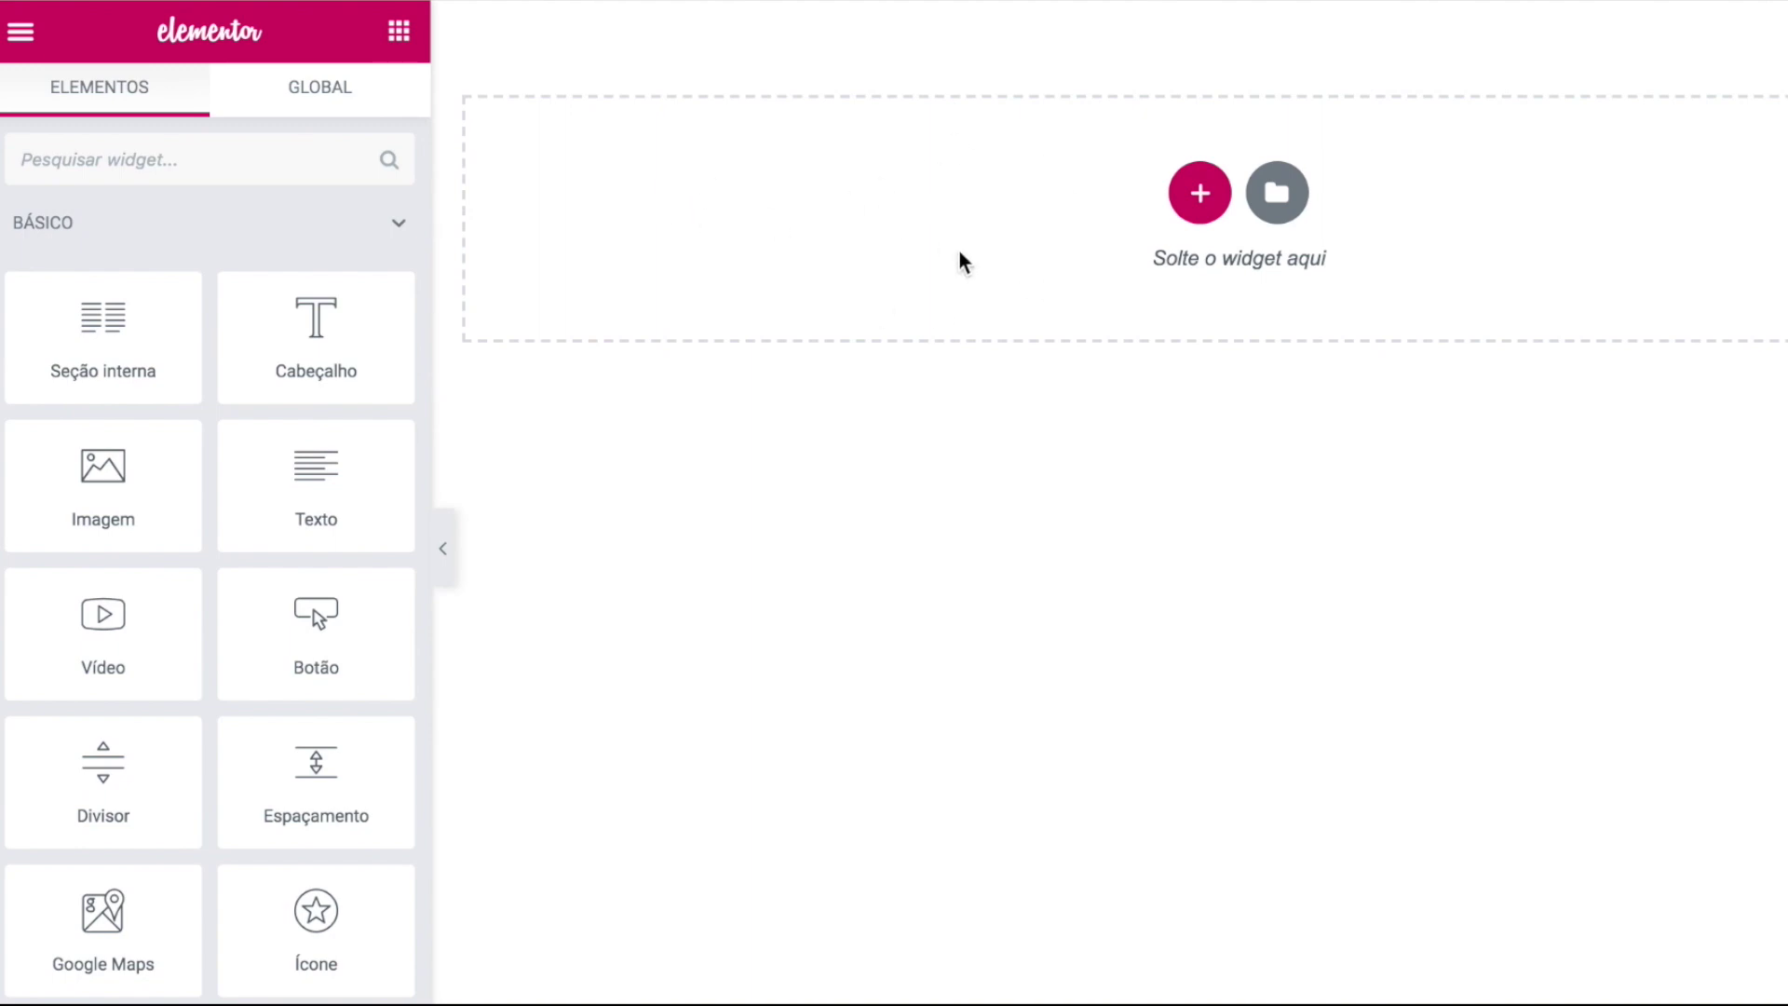
Step: Add a section with a single-column structure to the empty page and duplicate its column
left_click(1199, 193)
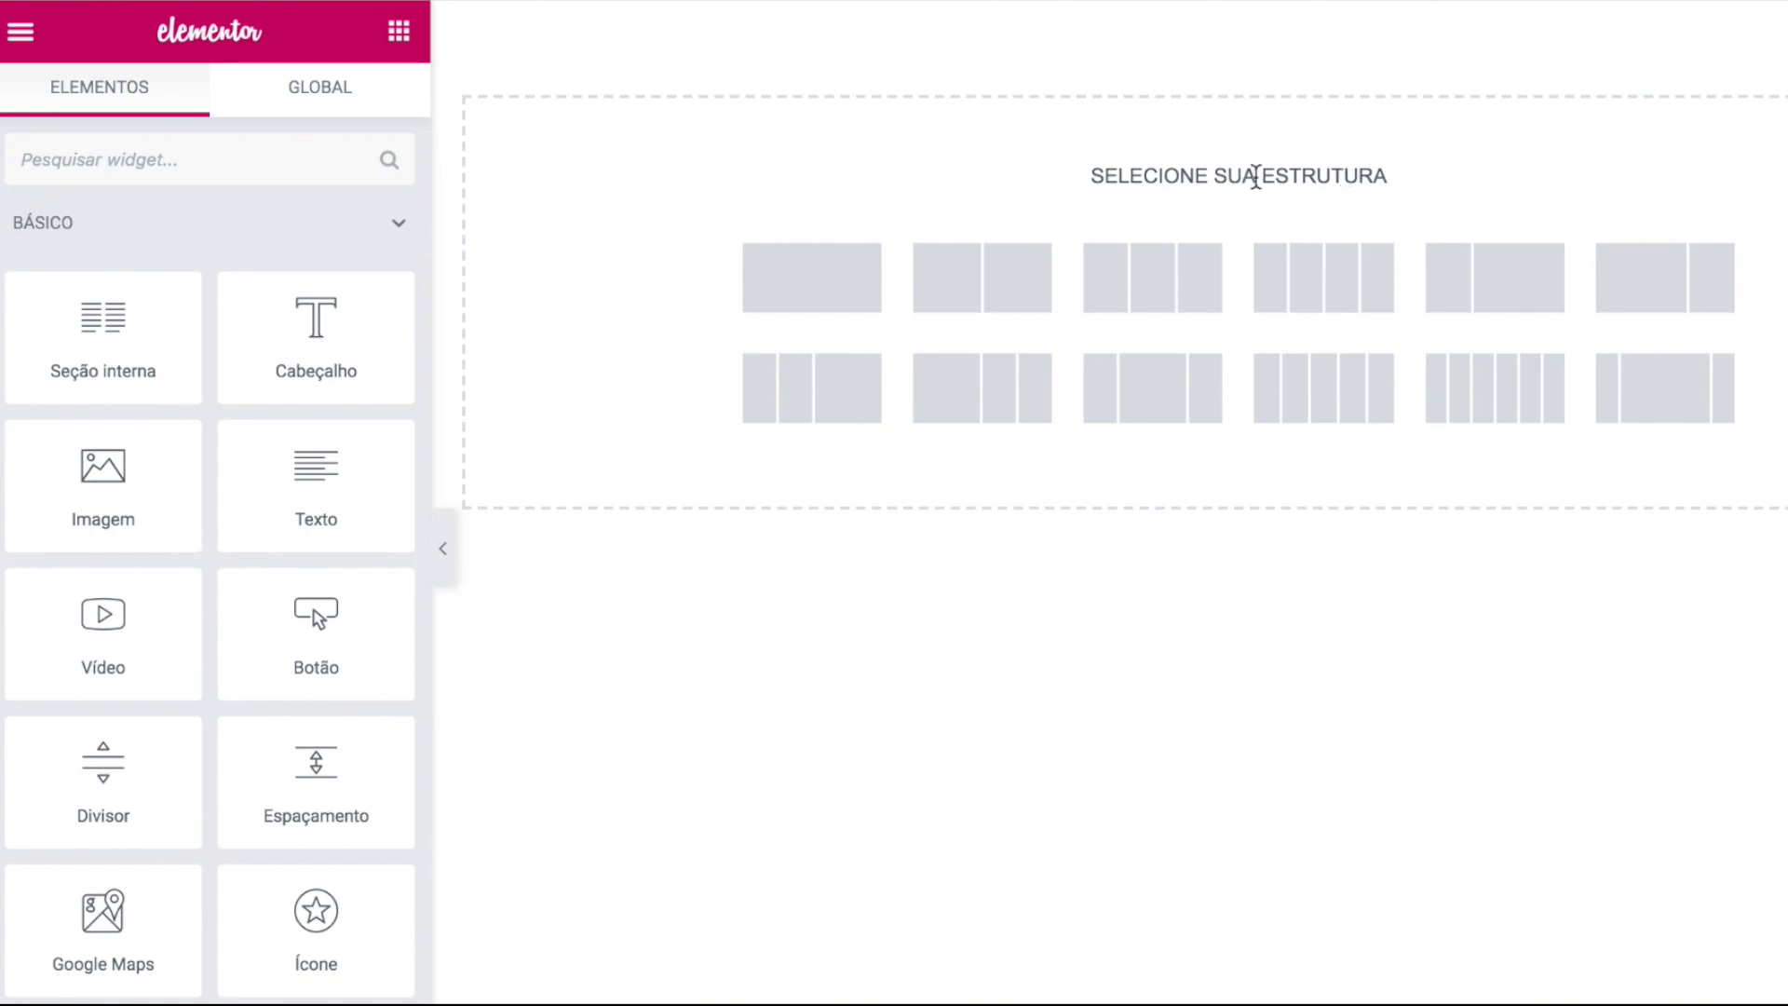
left_click(813, 299)
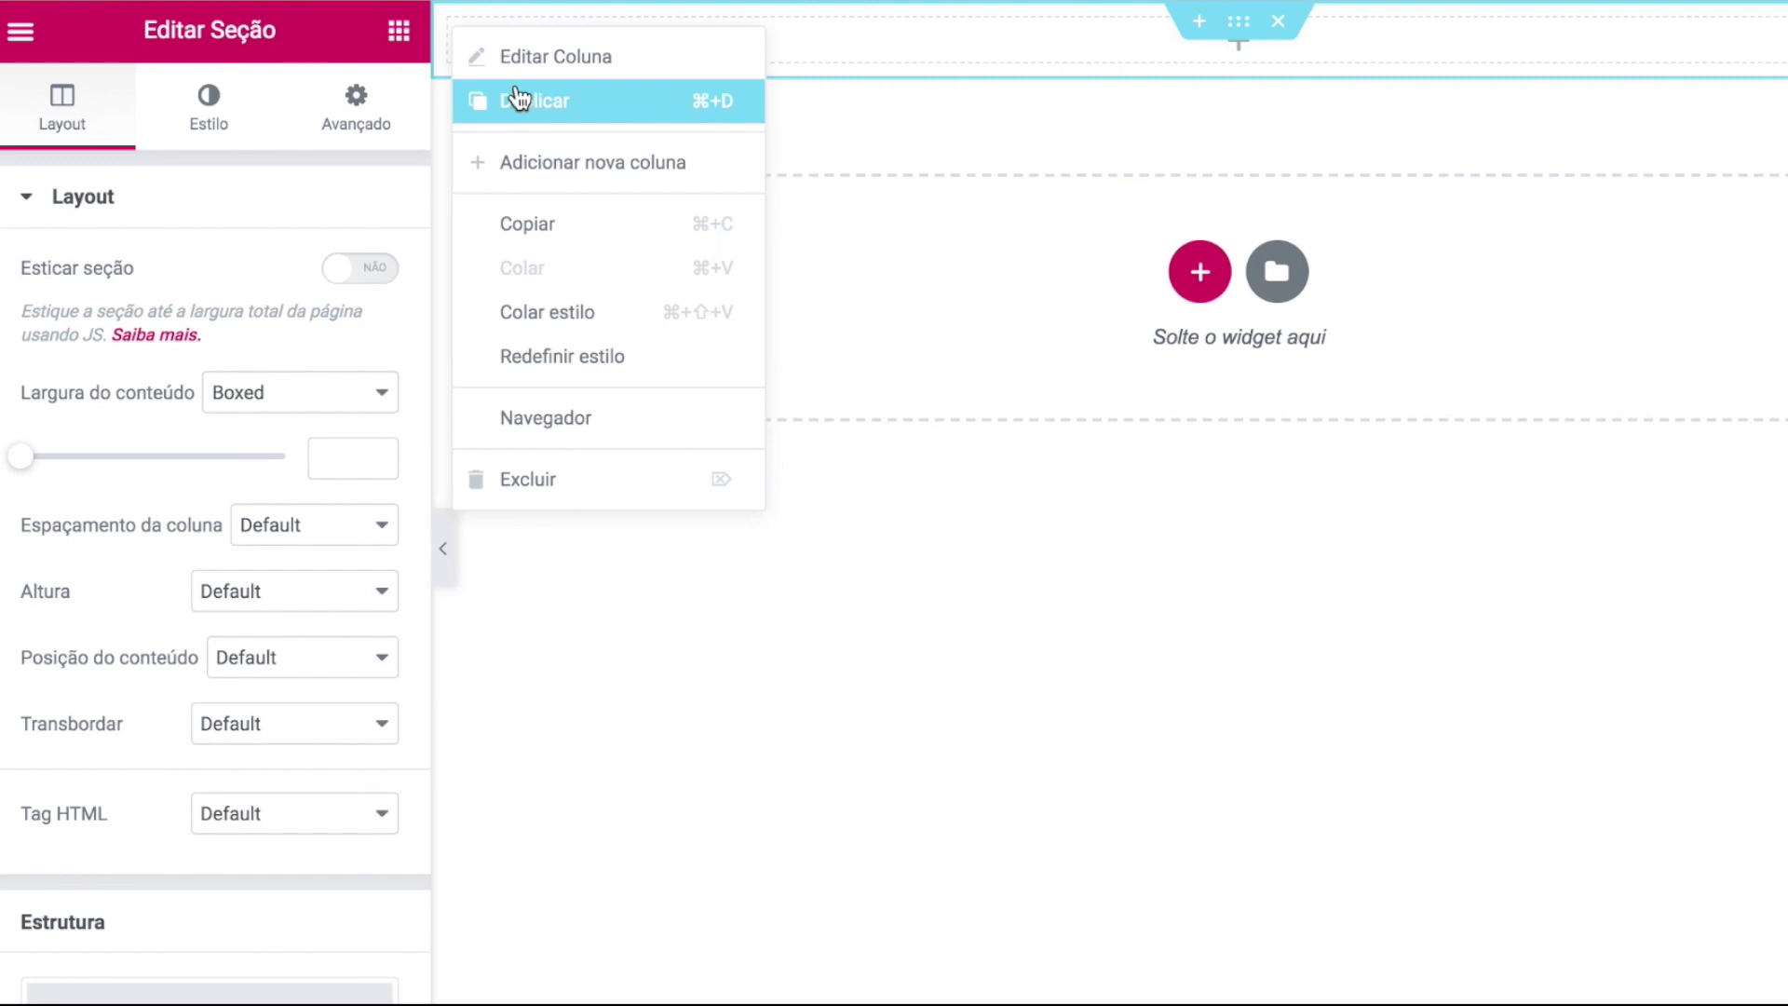
left_click(518, 96)
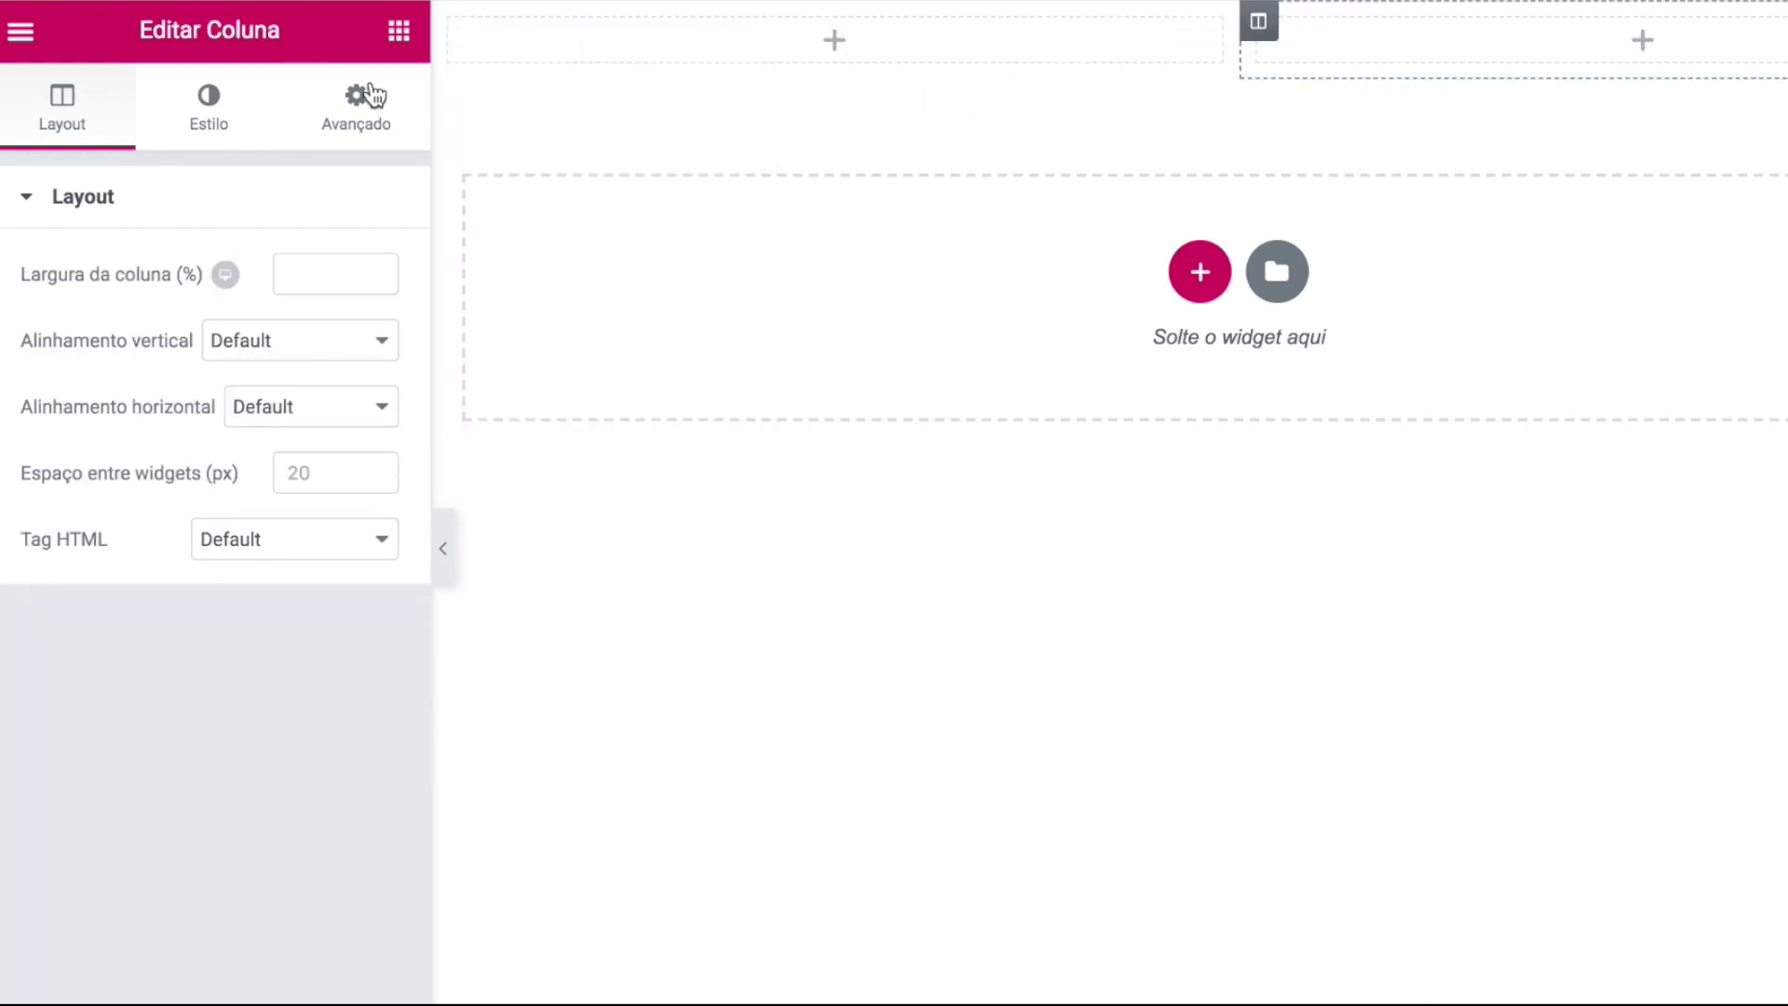
Step: Place a Cabeçalho widget in the section's first column and set its typography size to 81 px
left_click(399, 36)
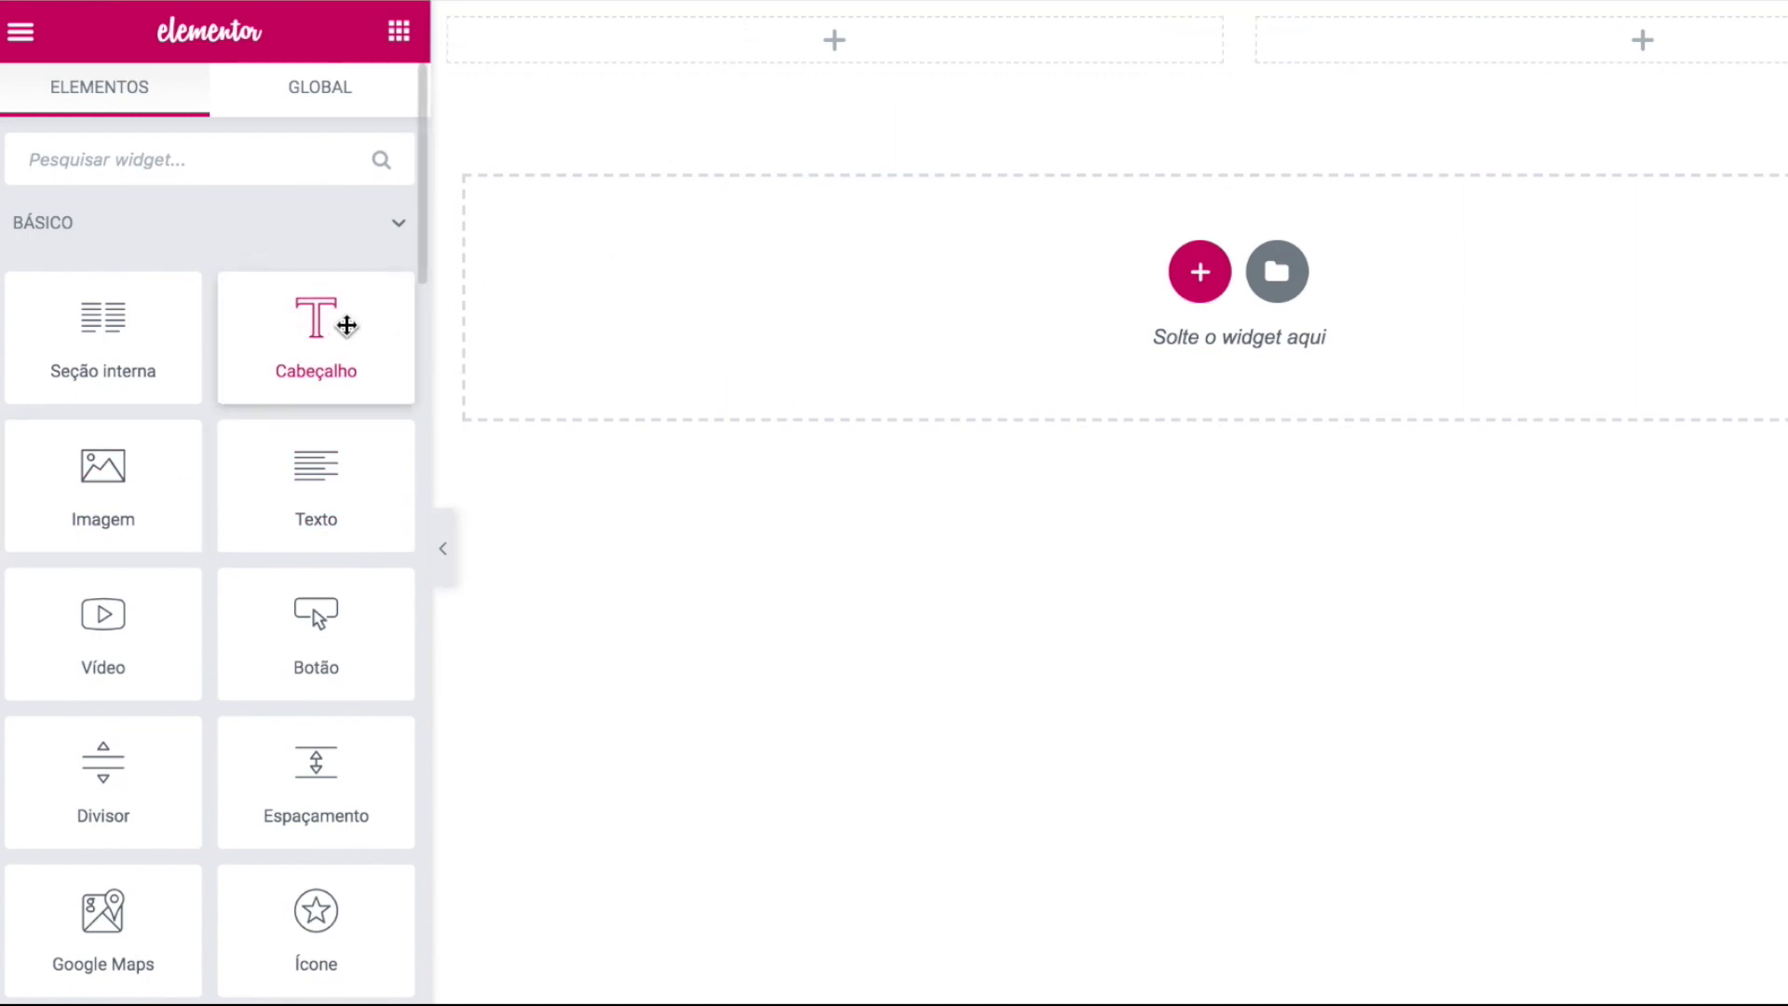
left_click_drag(310, 347, 707, 46)
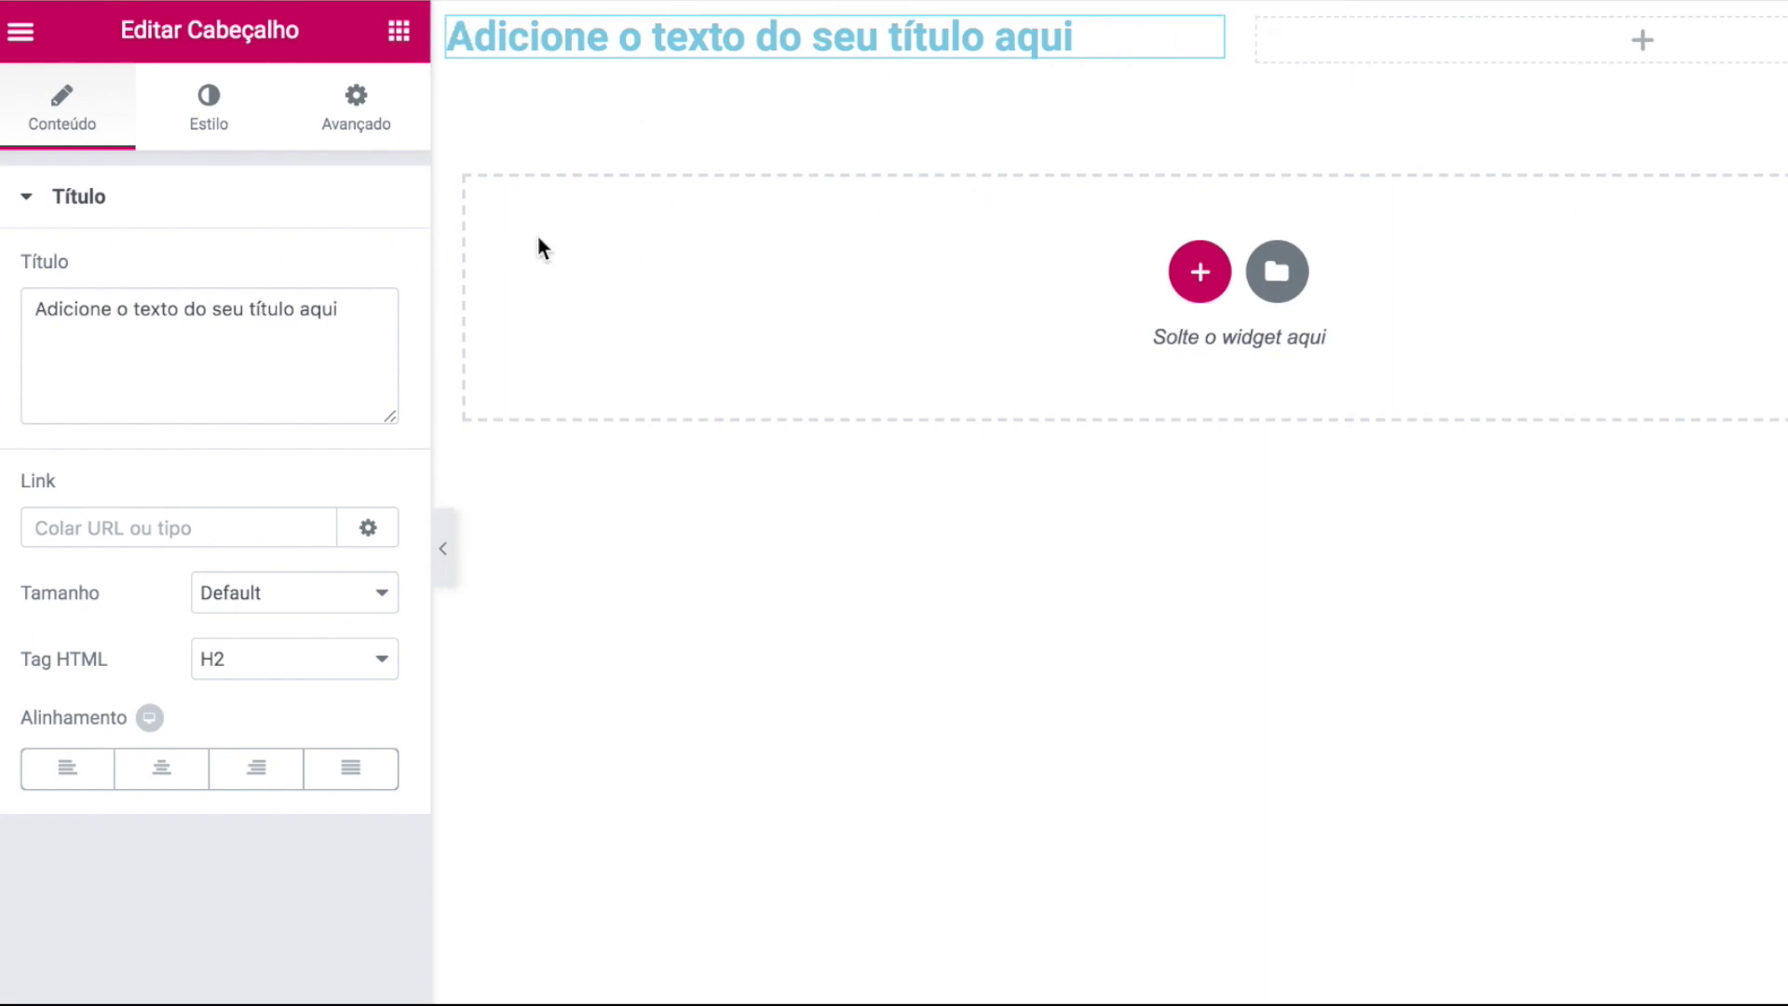
left_click(213, 98)
left_click(362, 342)
left_click_drag(41, 531, 146, 524)
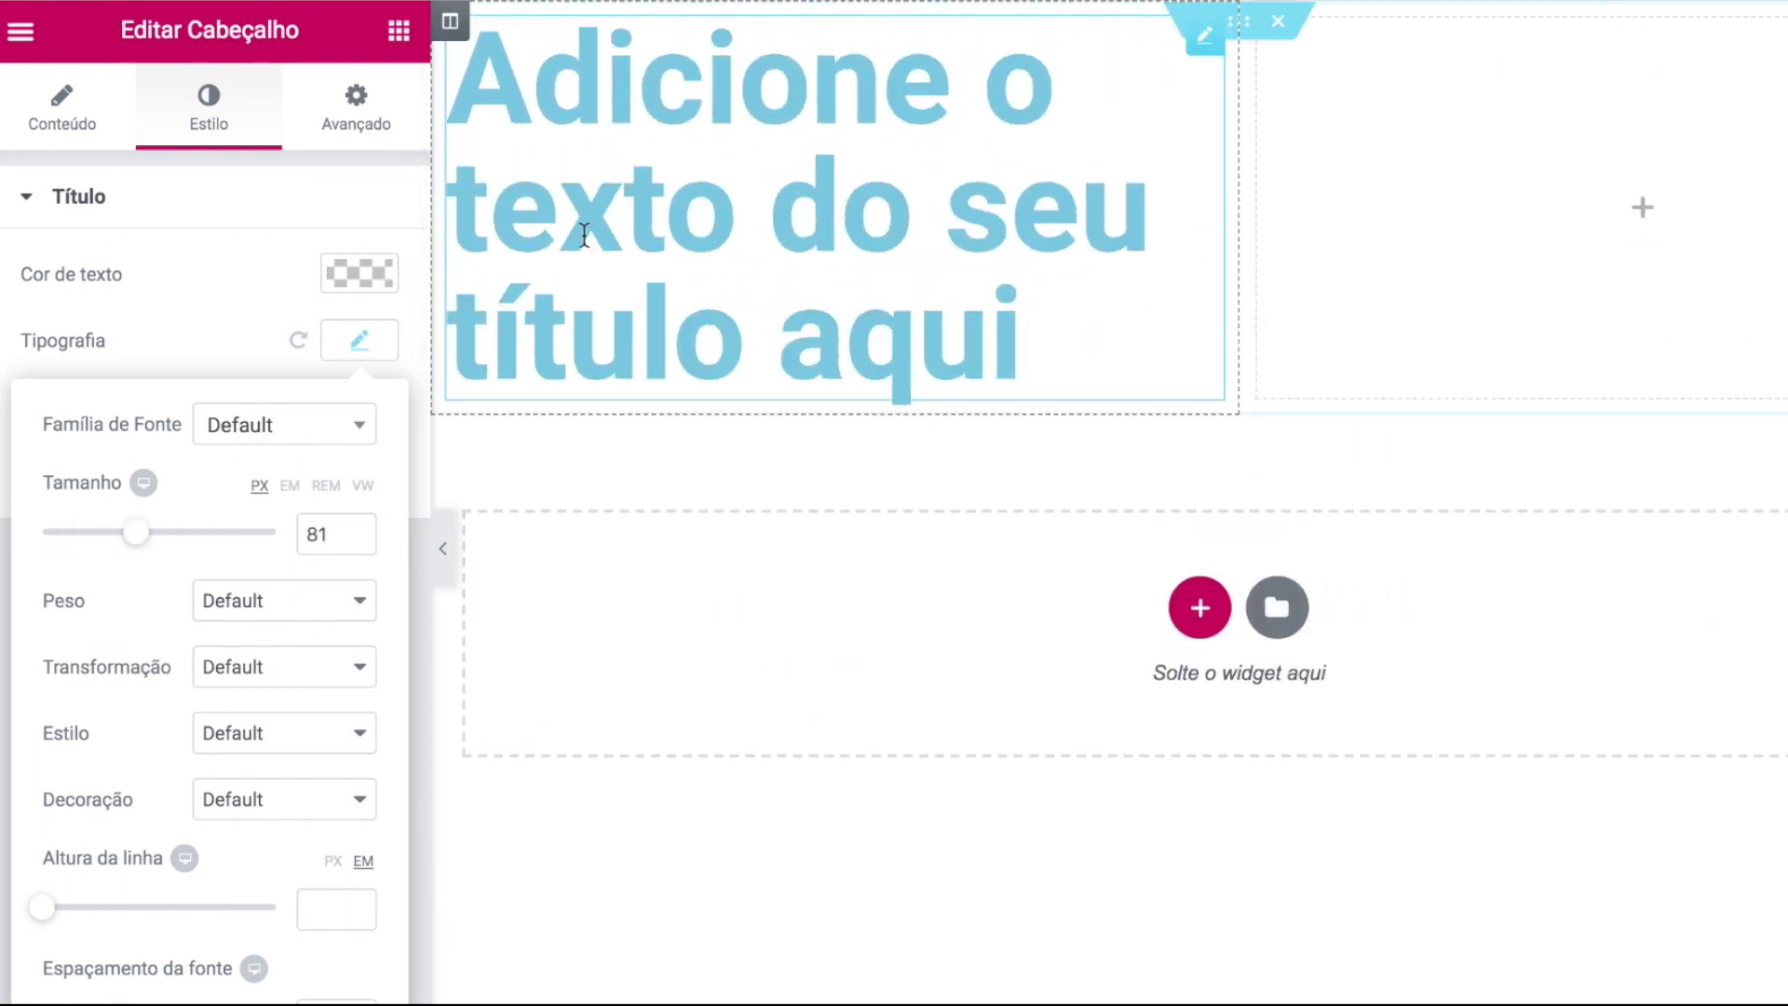
left_click(191, 304)
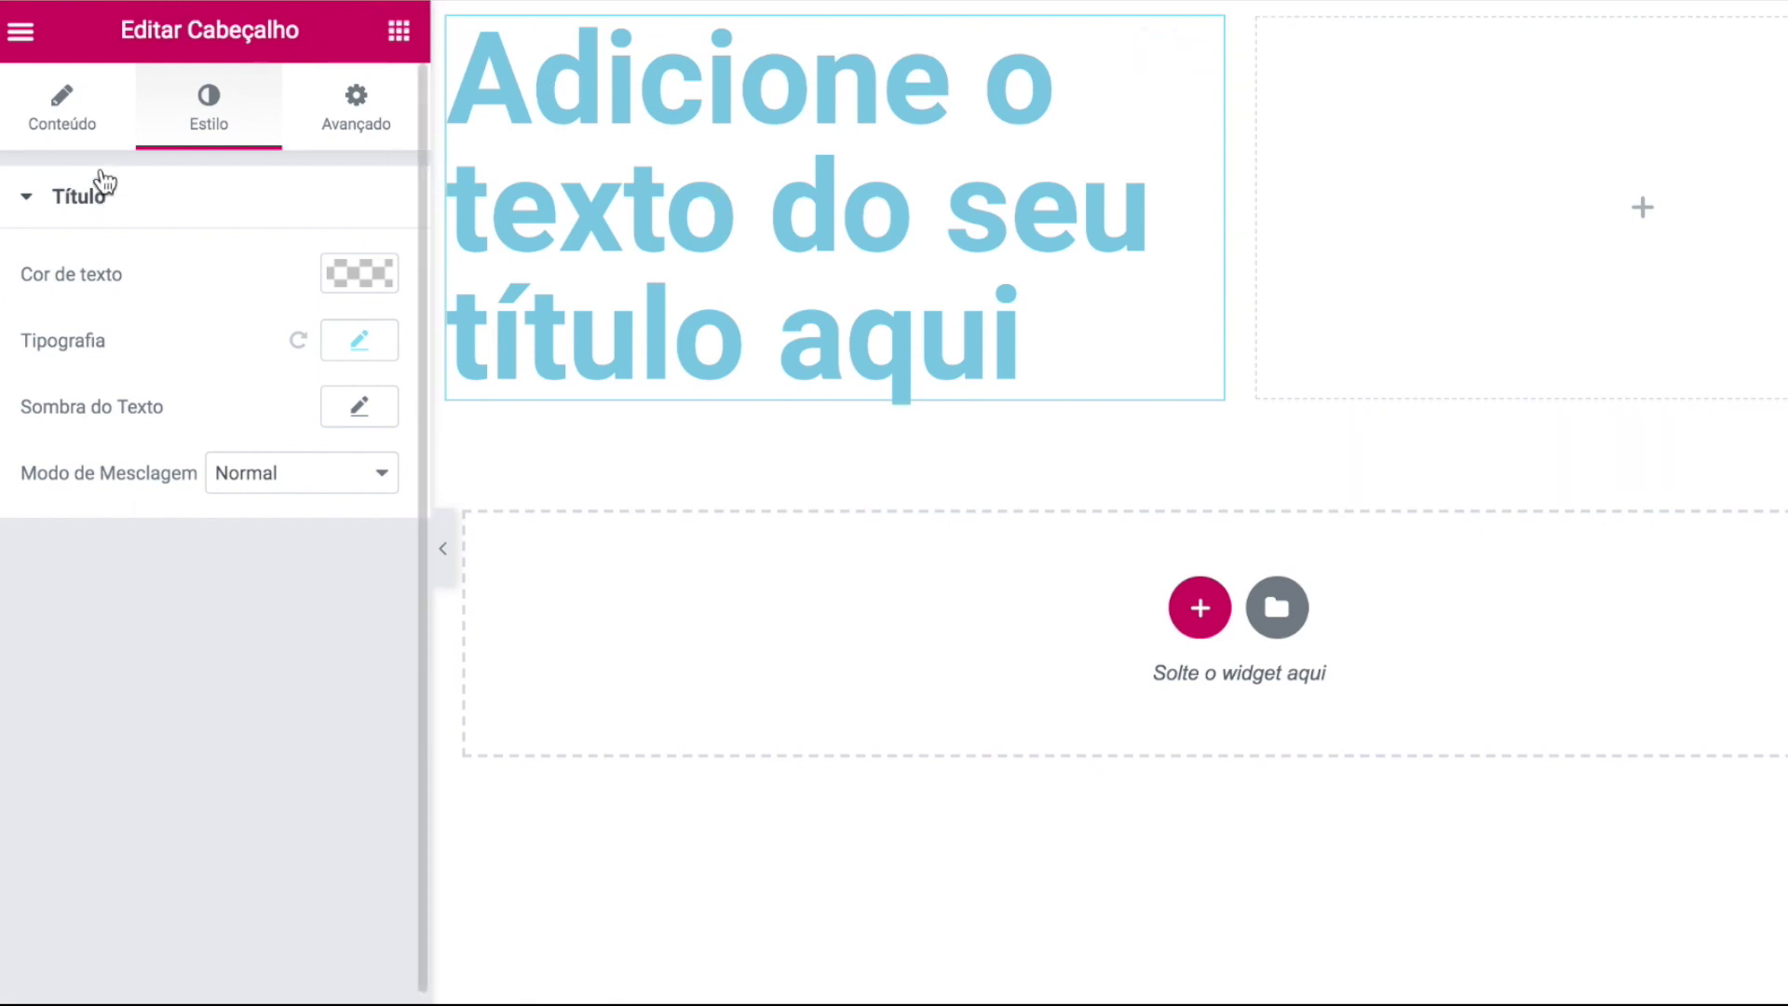
Step: Set the heading's text color to gray #898989
left_click(80, 125)
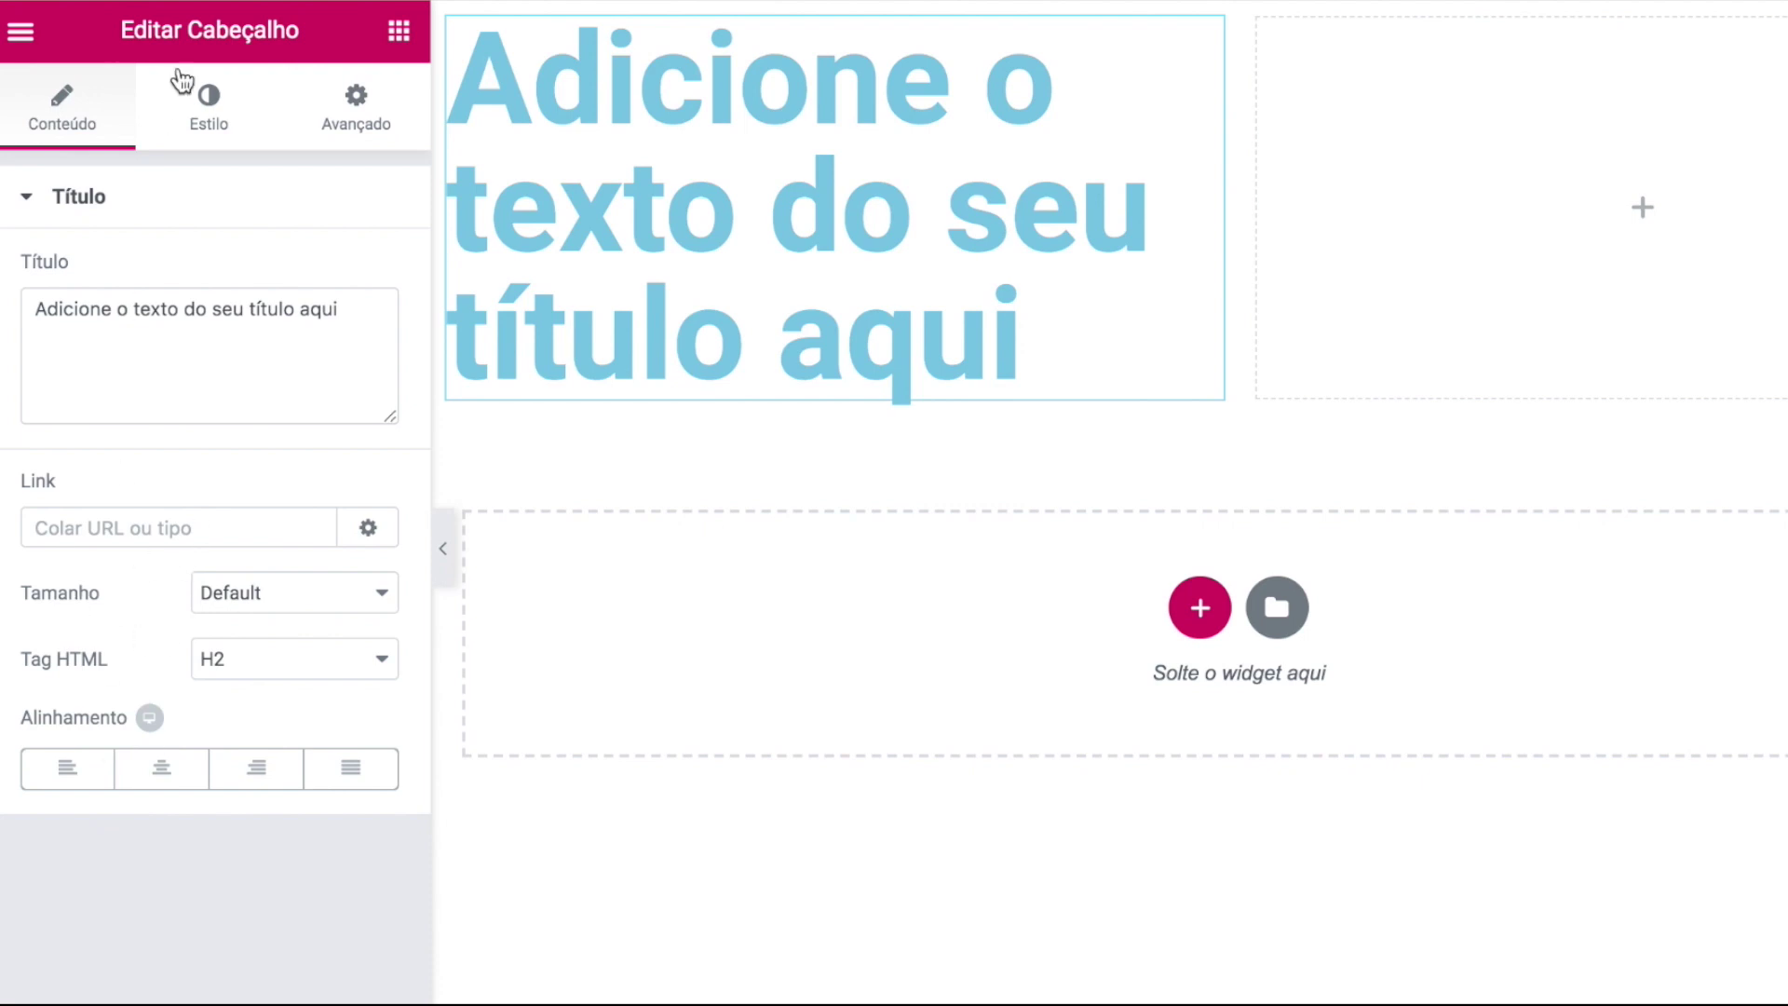
left_click(212, 97)
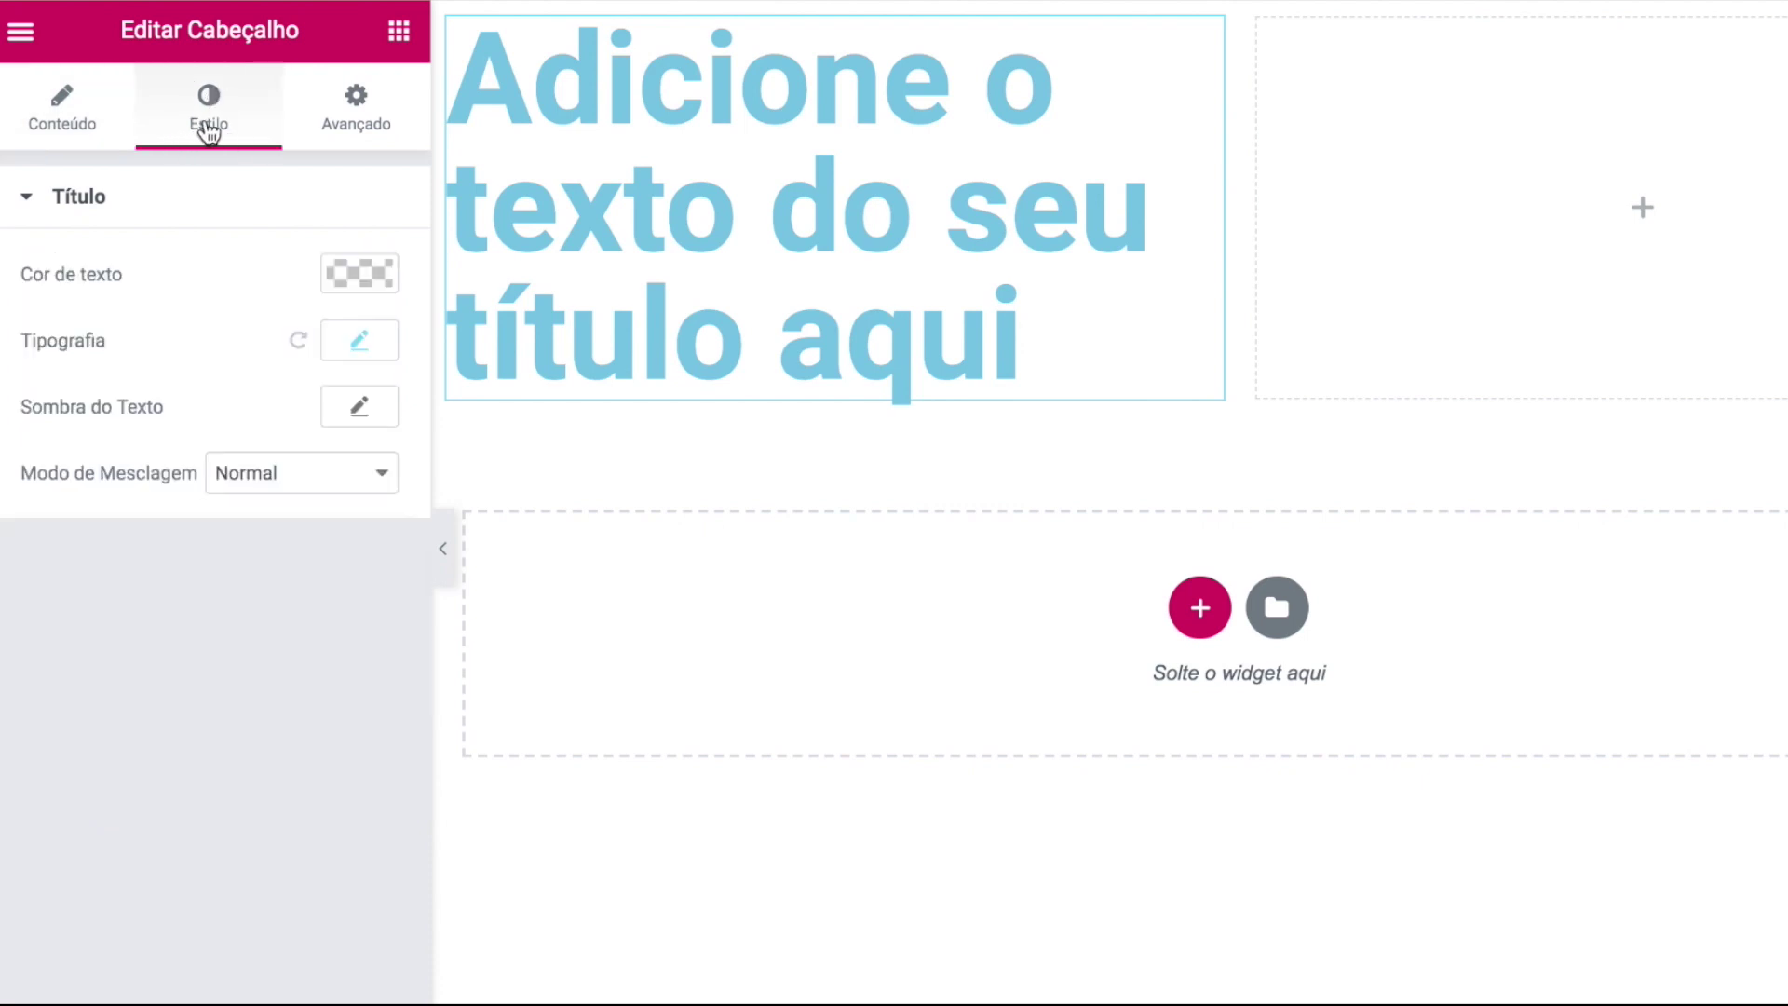
left_click(361, 280)
left_click(148, 448)
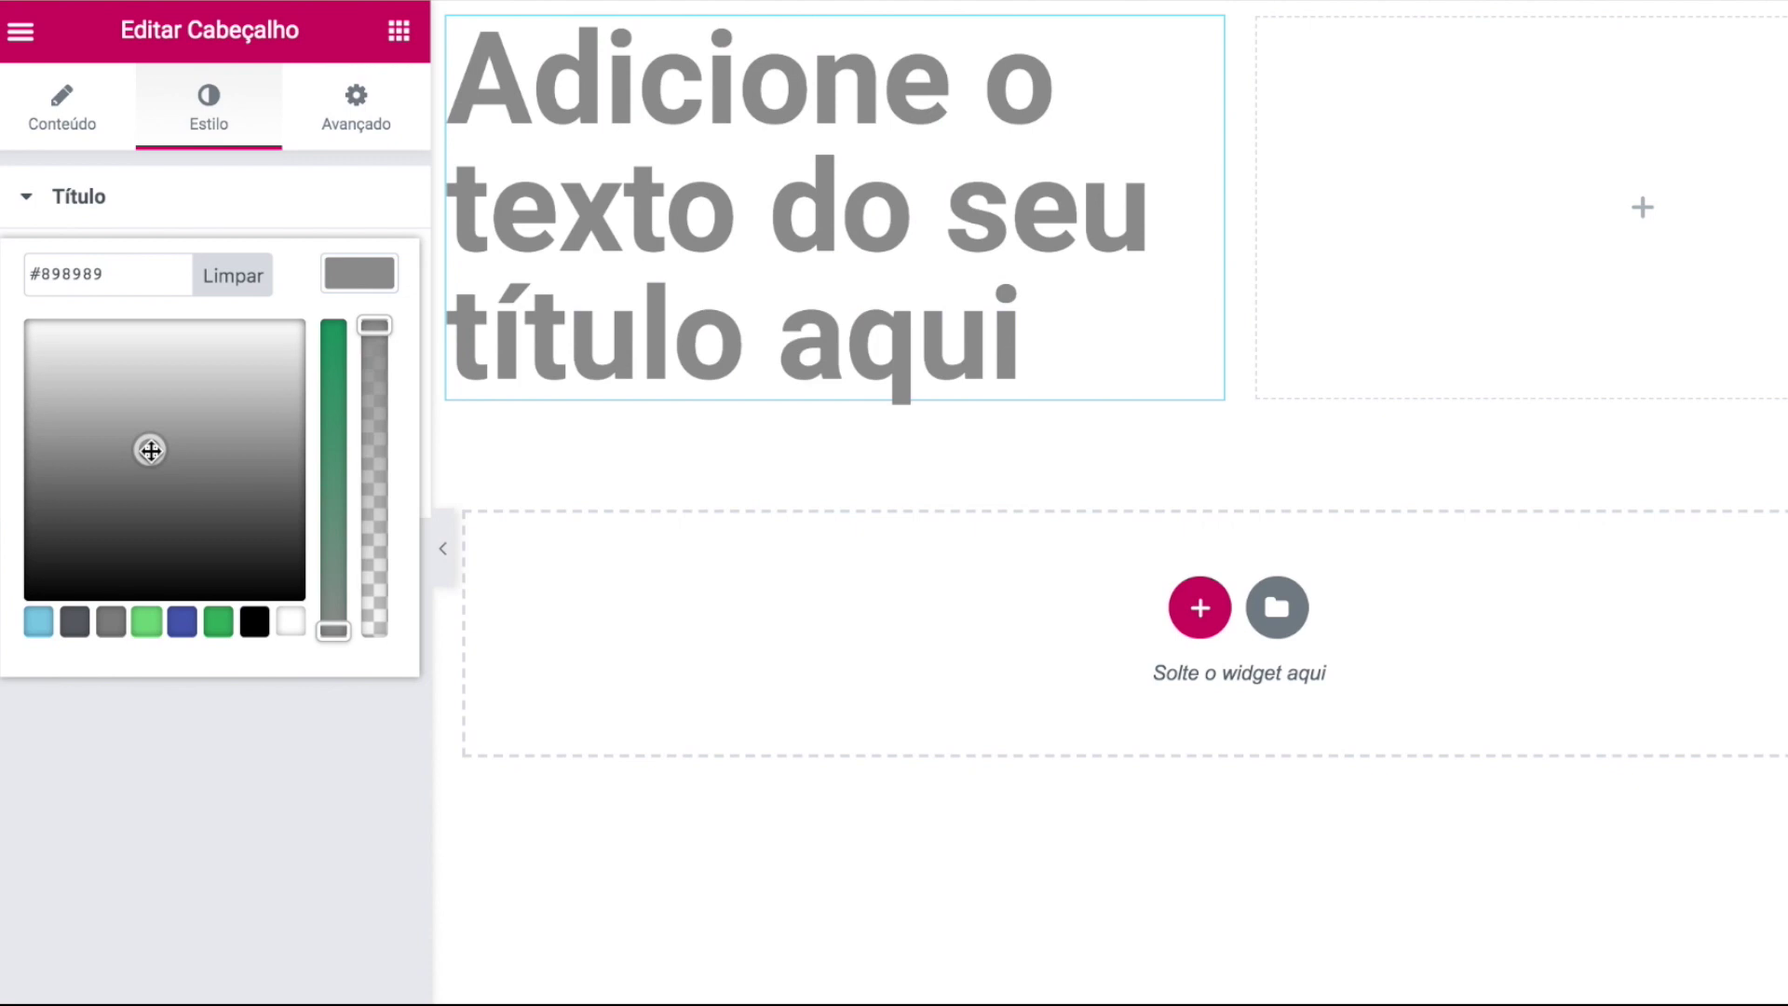
left_click(170, 782)
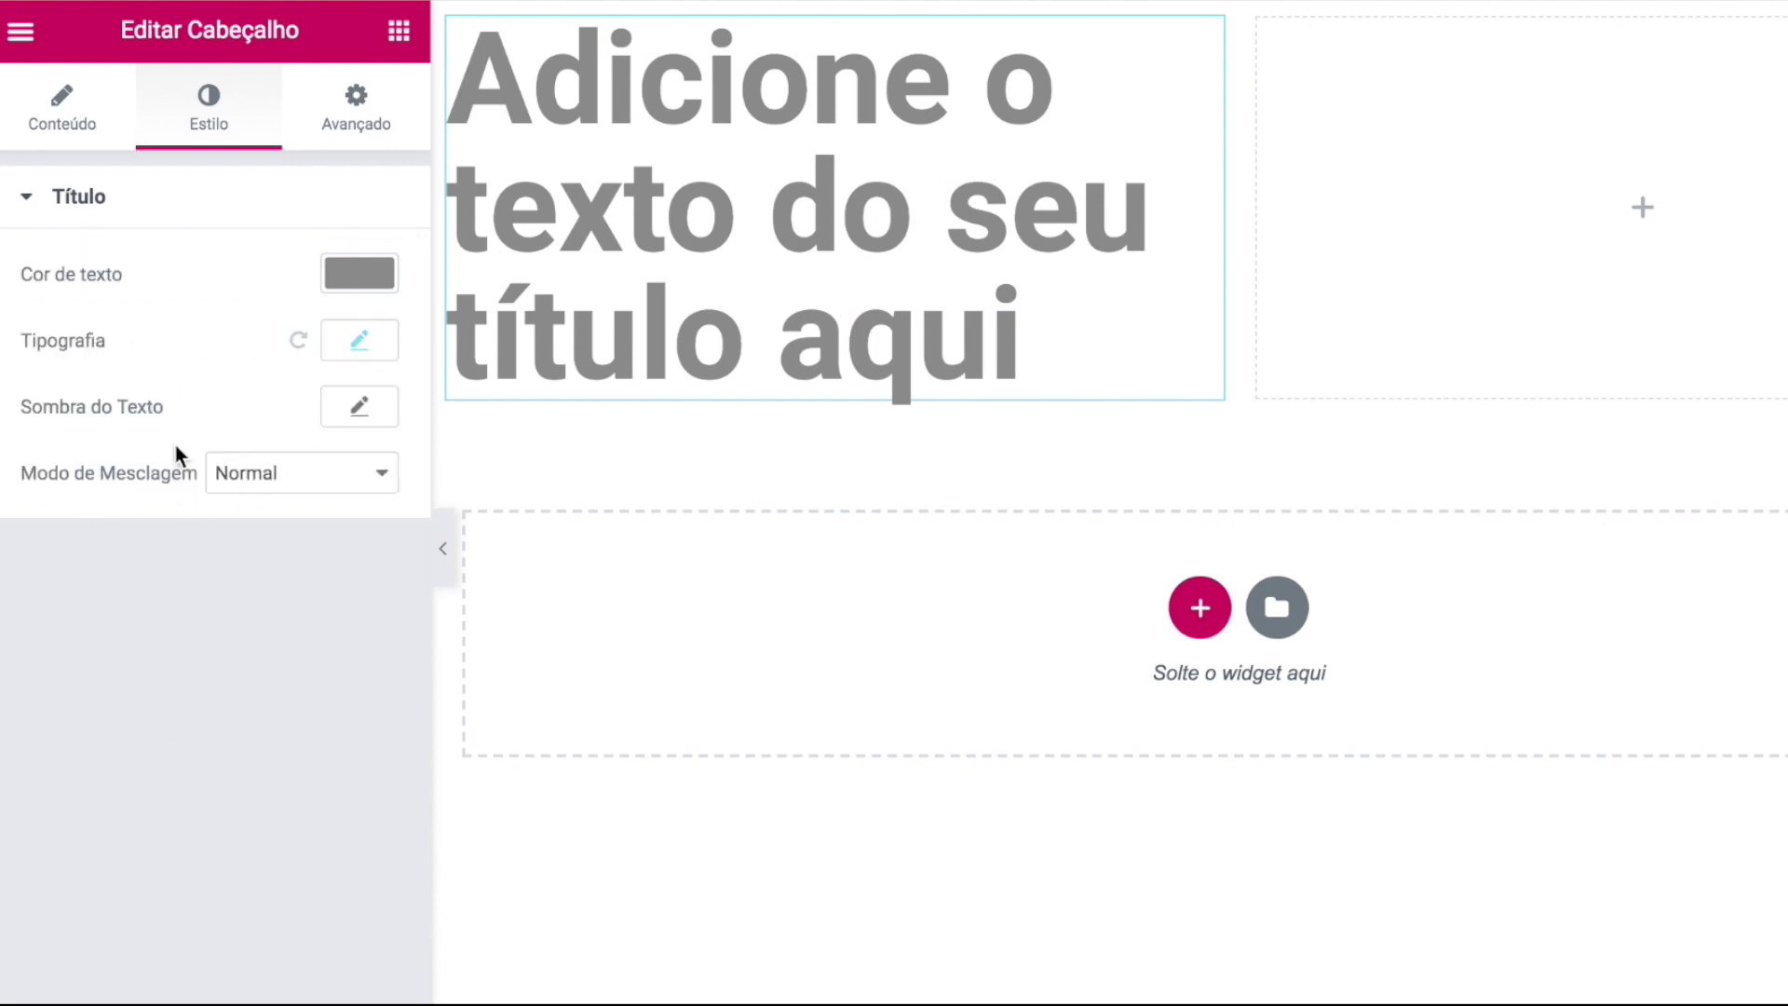
Step: Examine the heading's advanced setting groups, including its margin and padding options
left_click(351, 116)
left_click(36, 191)
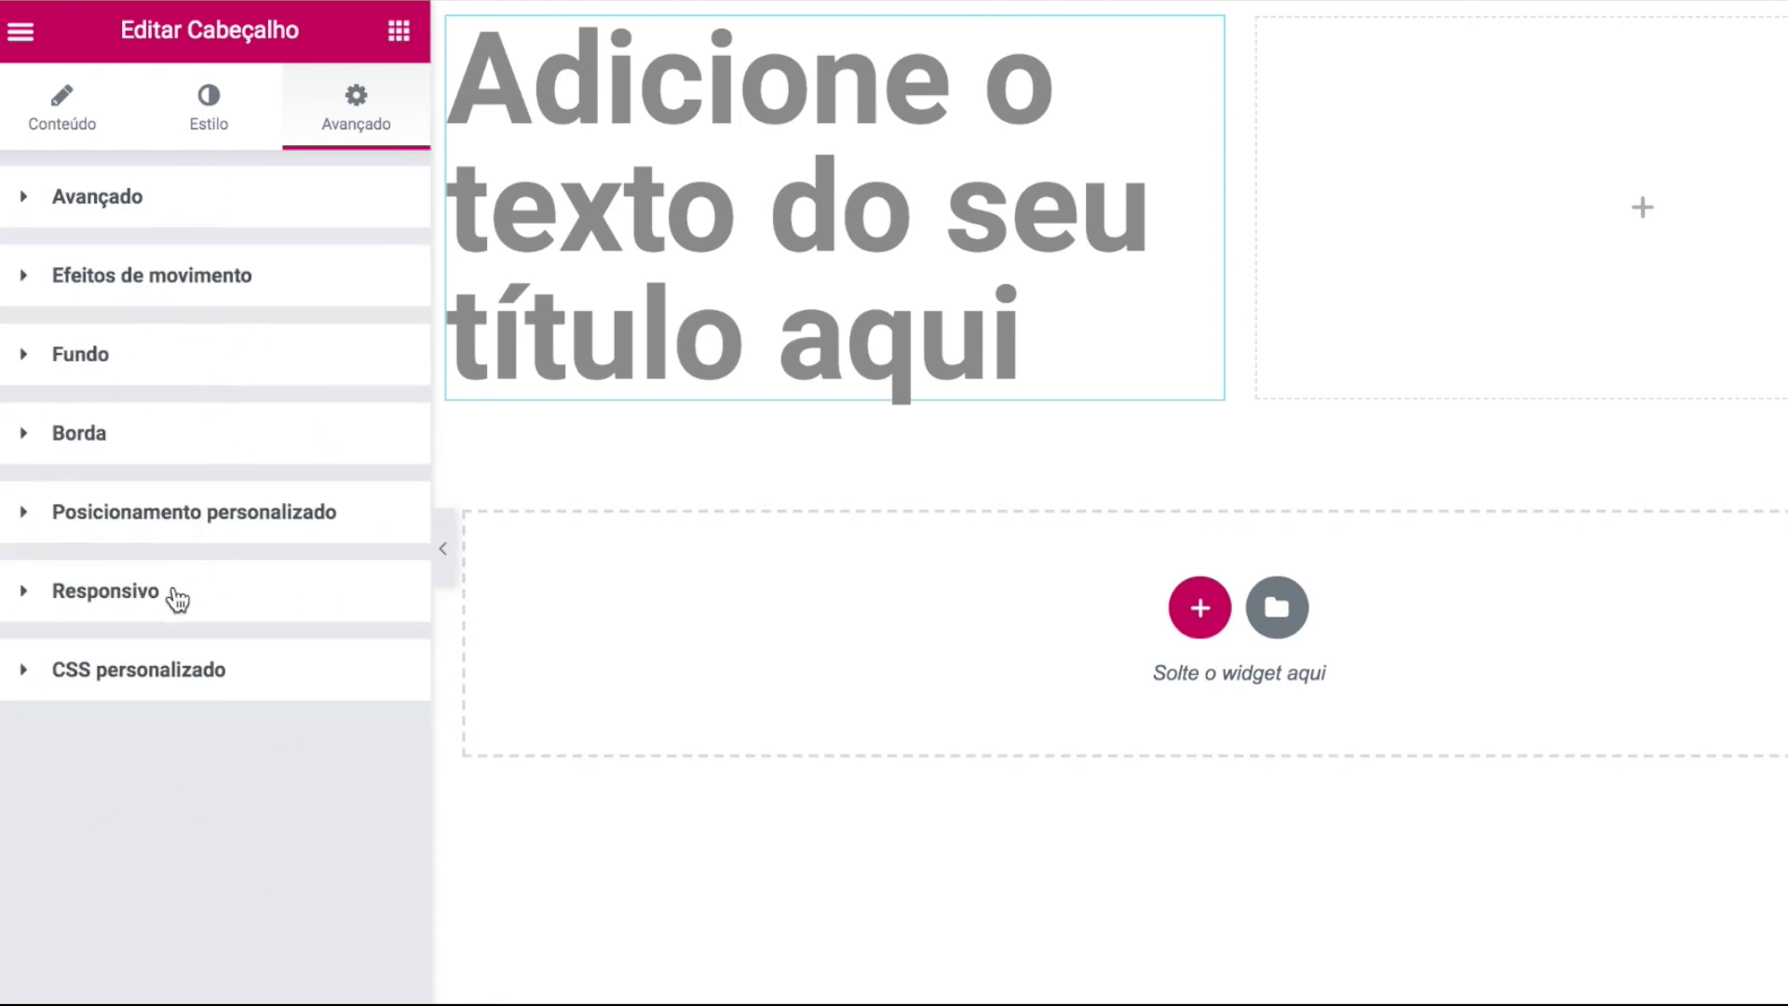
left_click(27, 199)
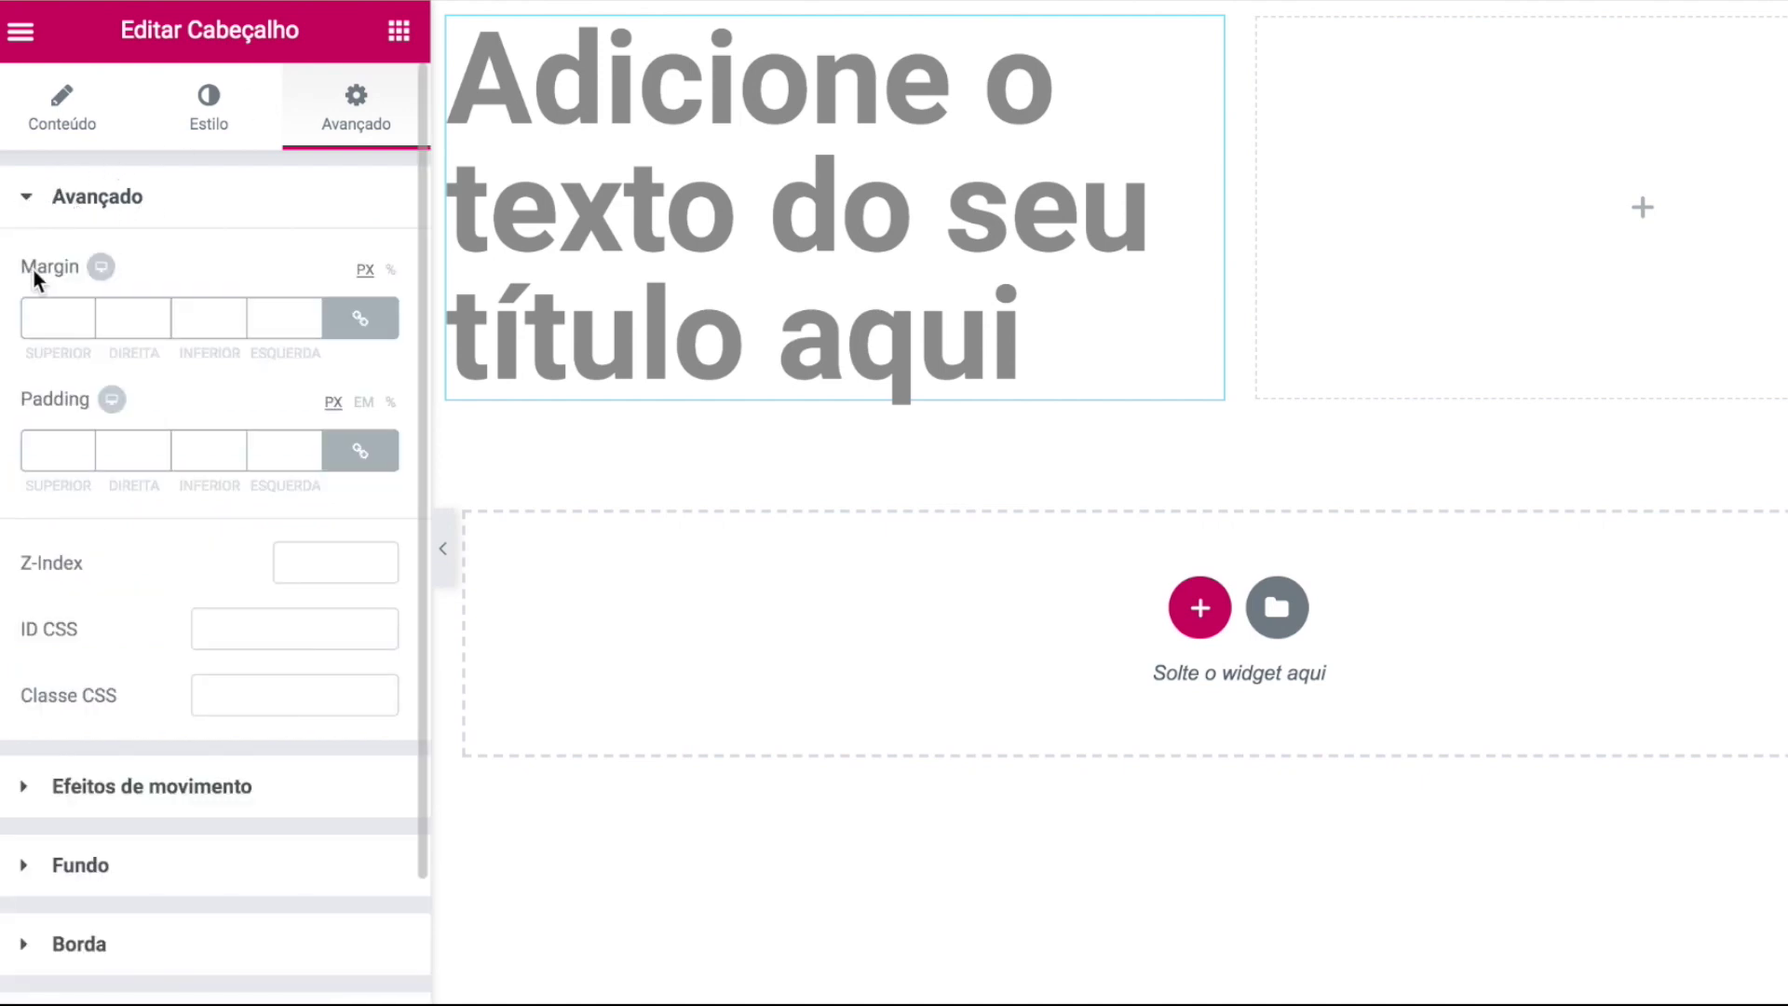
left_click_drag(36, 400, 93, 394)
left_click(198, 214)
left_click(139, 197)
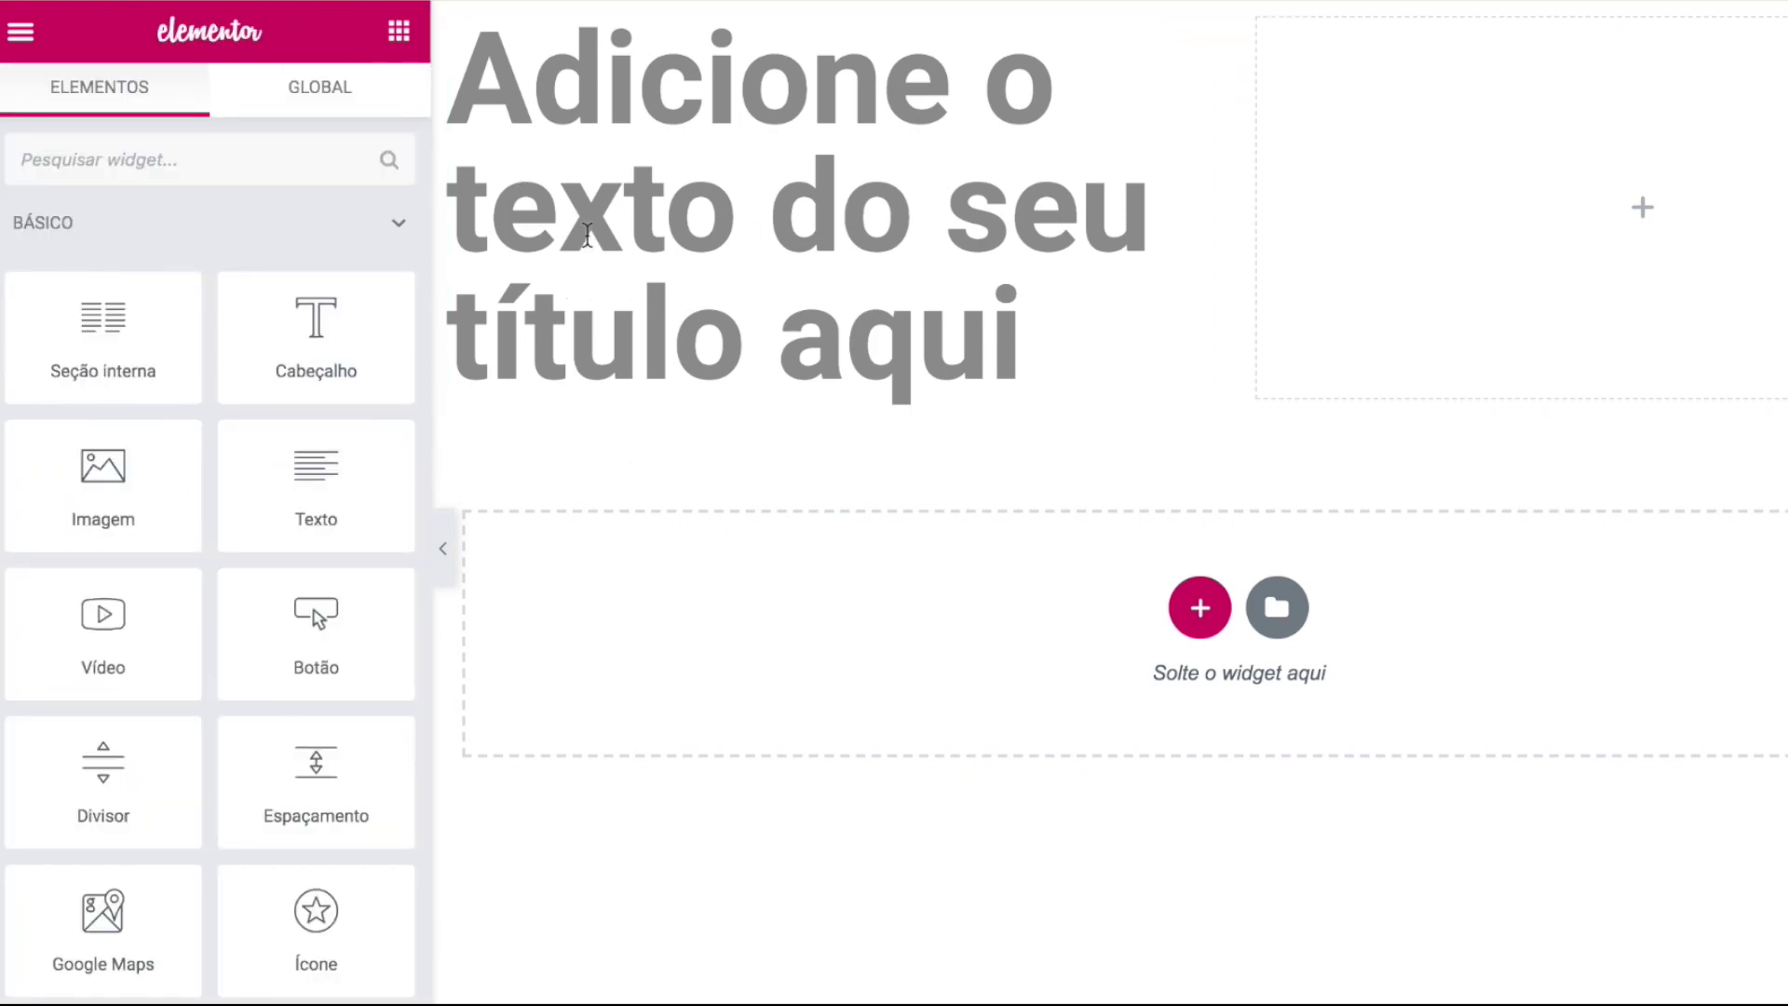
Step: Preview the page with the editing panel hidden, and restore the panel
left_click(443, 557)
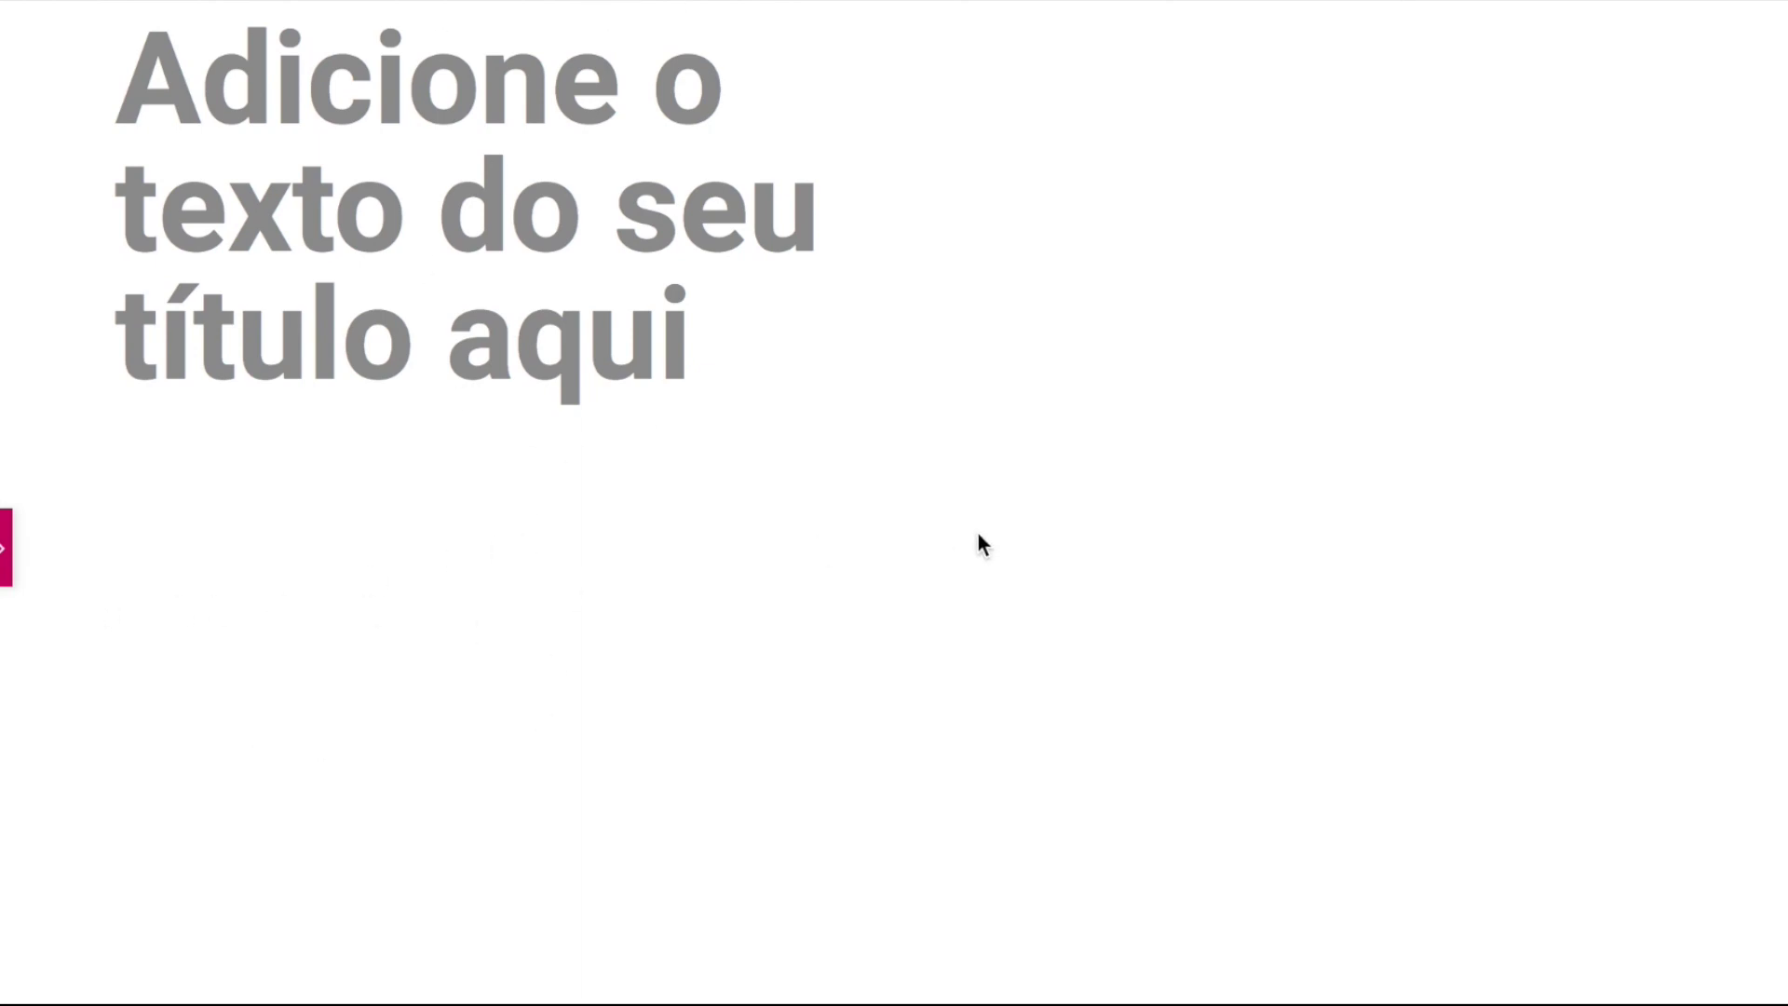
left_click(8, 559)
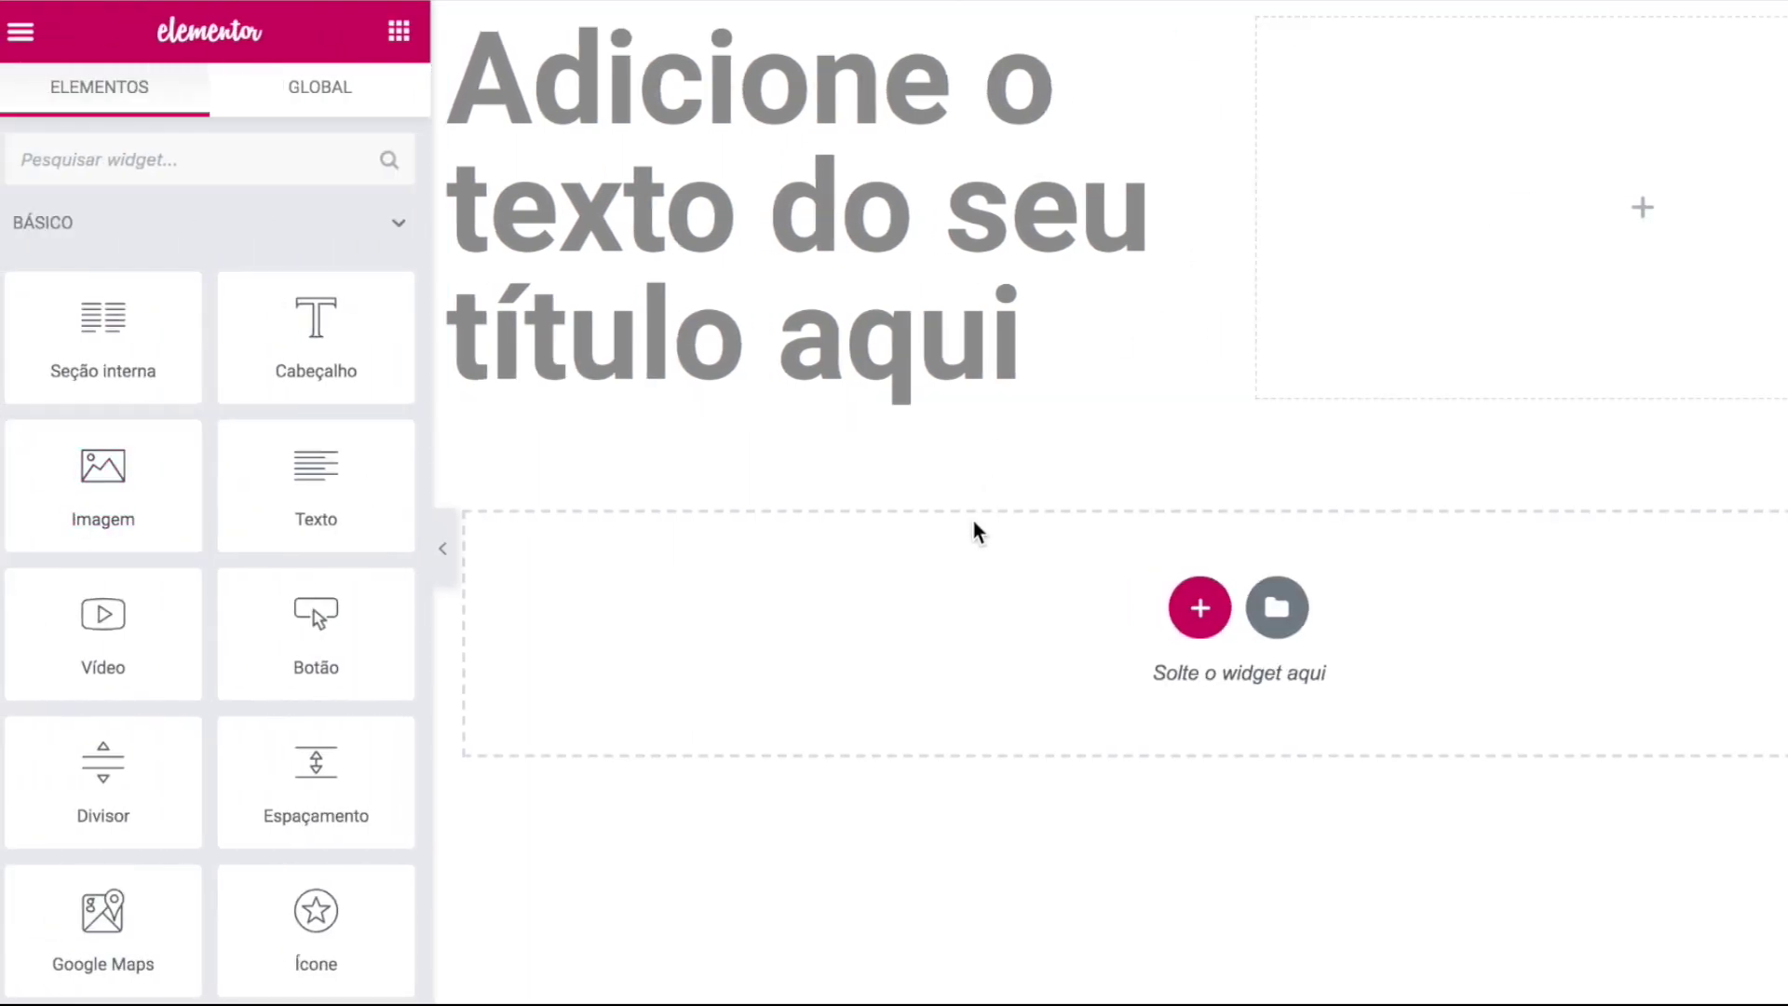
mouse_move(1291, 39)
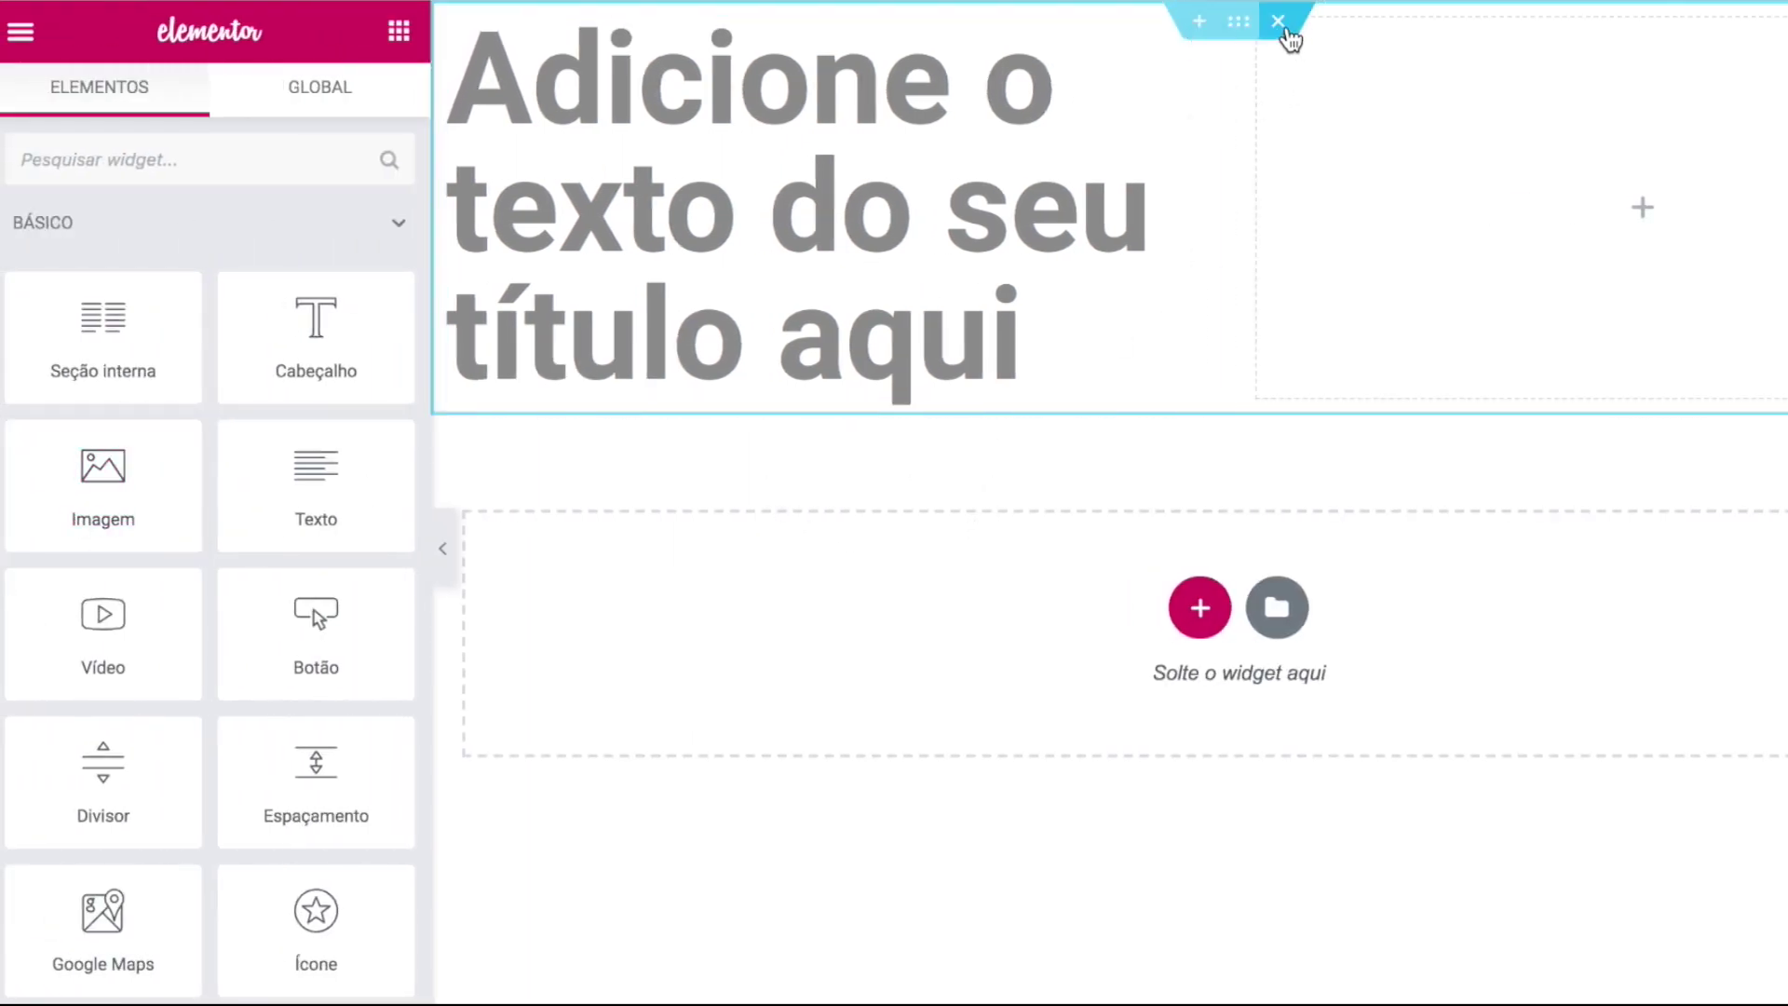